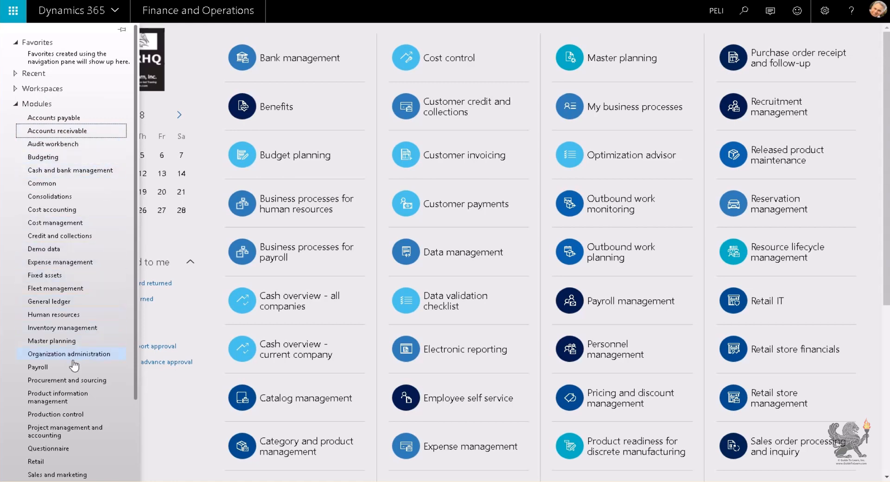
Open the Released products list in the Product information management module
left_click(69, 398)
left_click(68, 398)
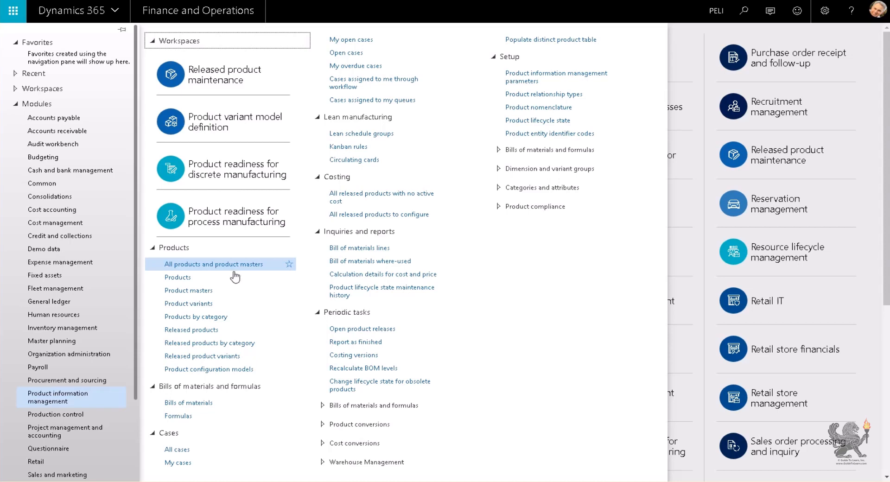
left_click(225, 332)
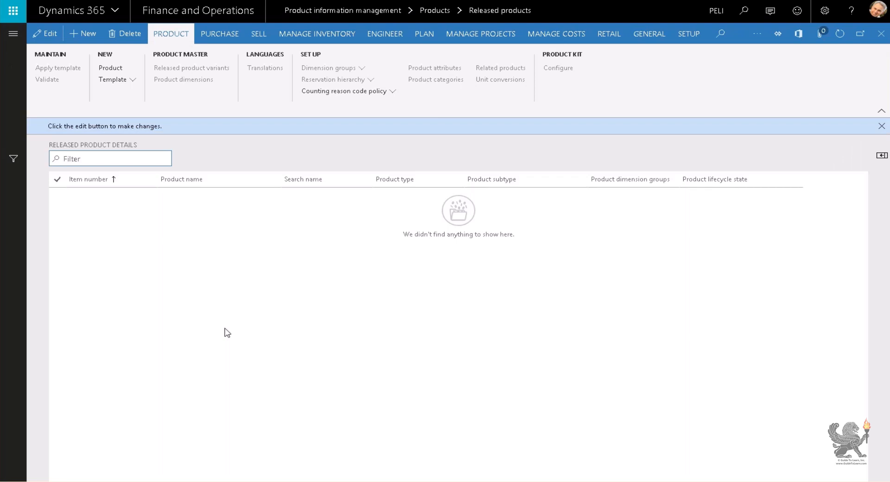
Duplicate the browser tab and open the All products and product masters list in the copy
right_click(187, 0)
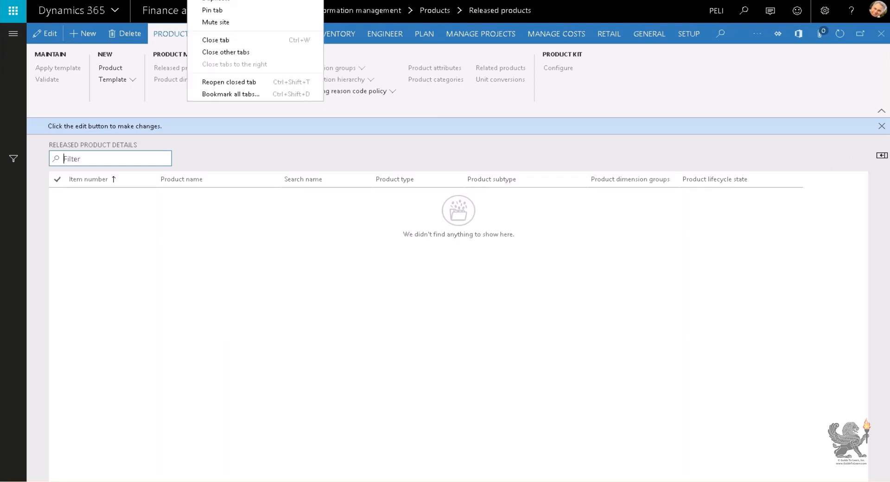
left_click(216, 1)
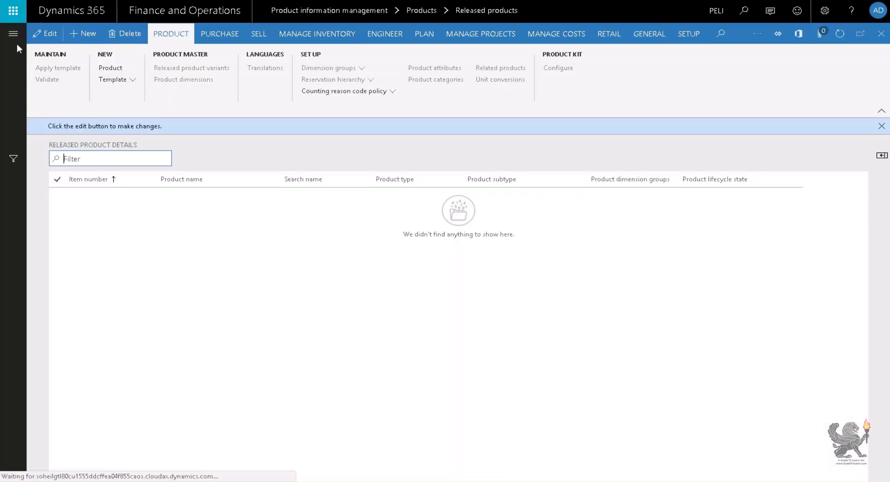
left_click(17, 44)
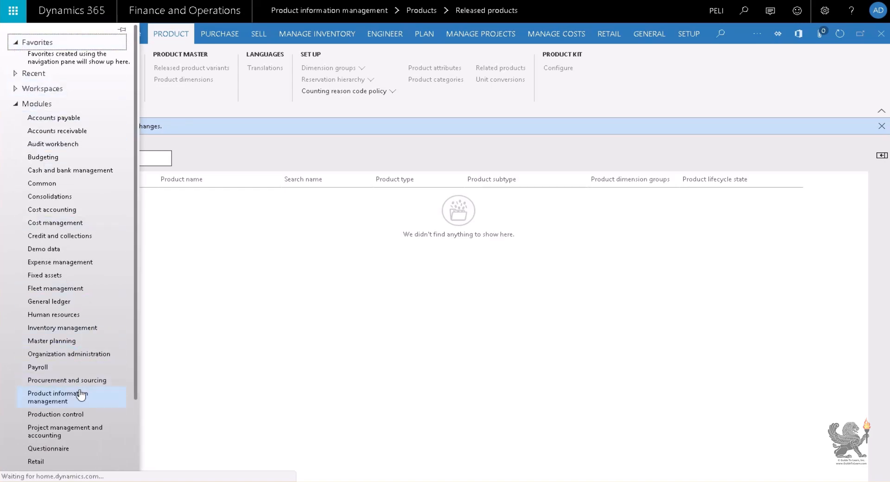
left_click(81, 398)
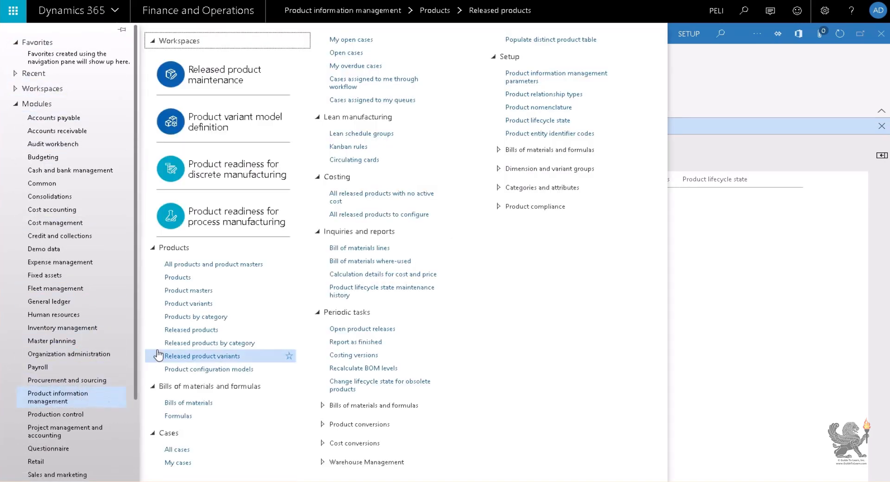
left_click(213, 263)
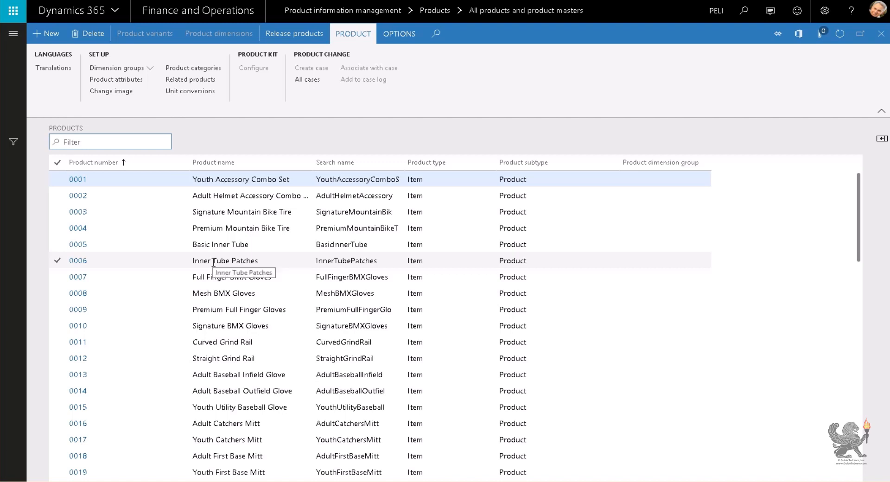
Show the related information for product 0001 and expand its Released to companies section
left_click(881, 140)
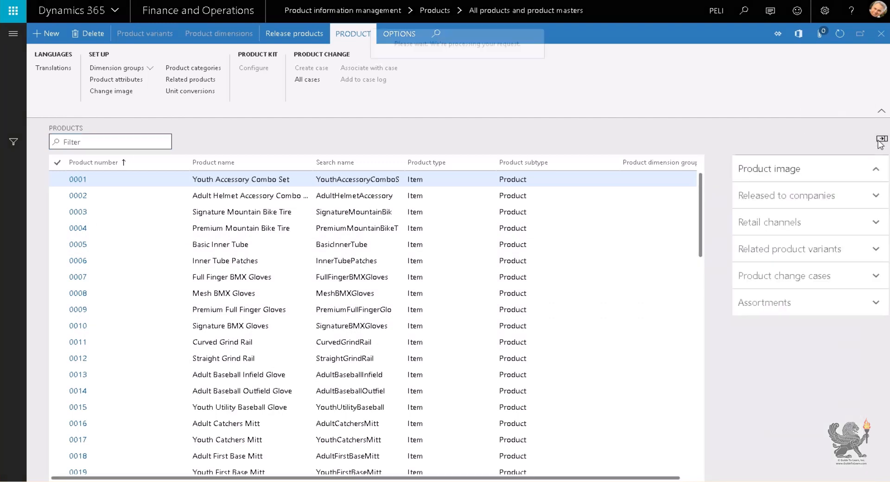
left_click(876, 288)
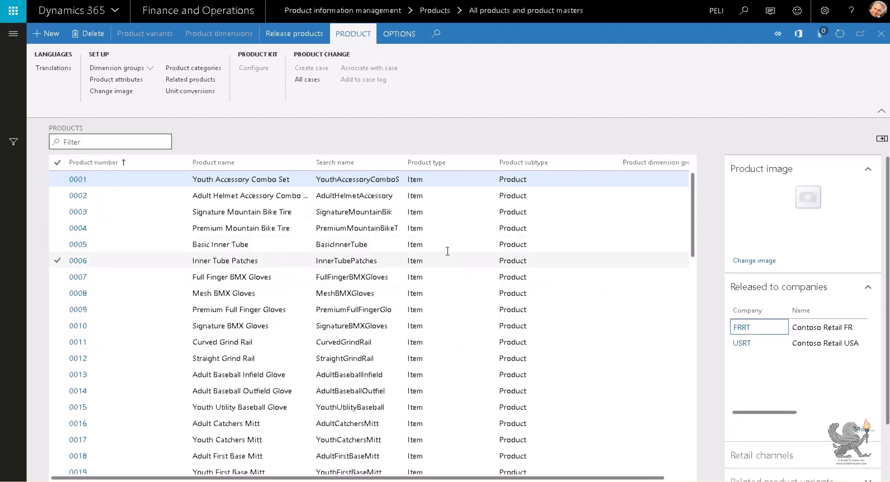
Release product 0001, Youth Accessory Combo Set, to the company PELI (Pelican Coast)
left_click(248, 184)
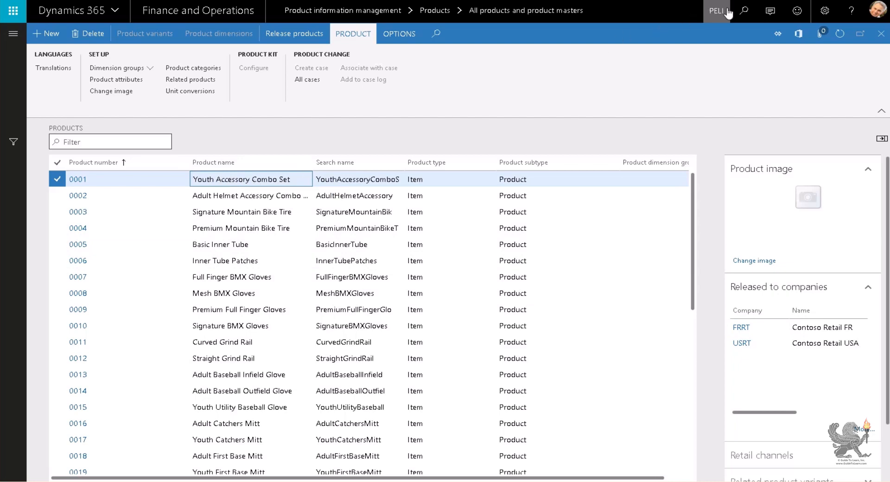
left_click(294, 33)
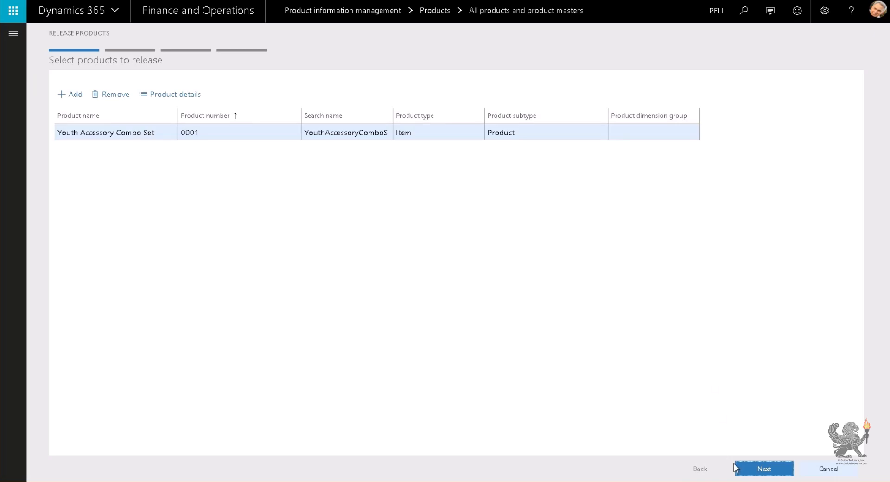
left_click(750, 473)
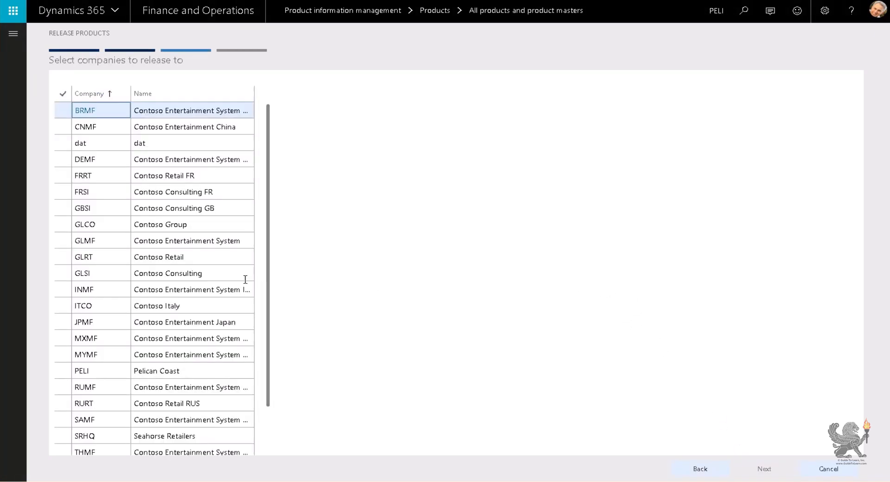
scroll(163, 285, "down", 2)
scroll(163, 285, "down", 1)
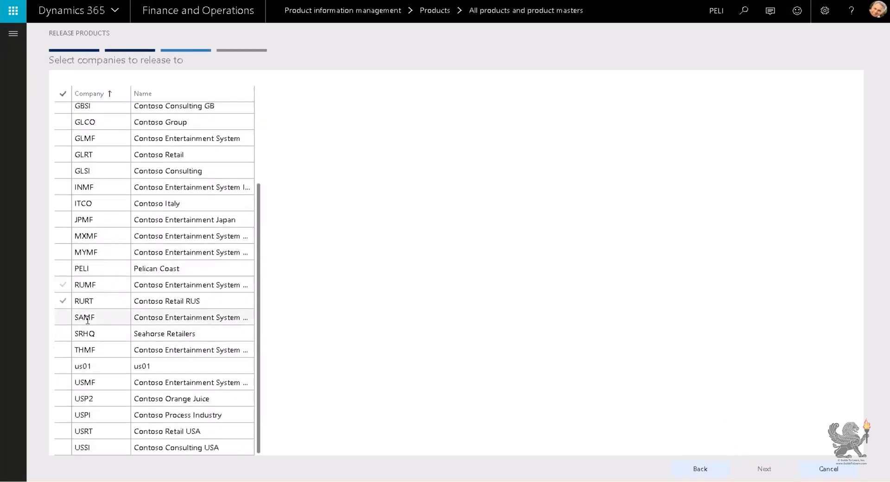
left_click(63, 270)
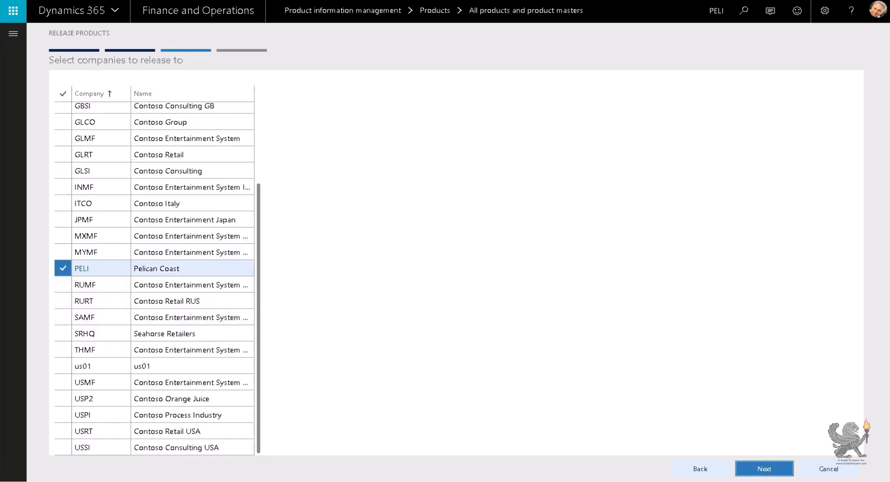
left_click(757, 472)
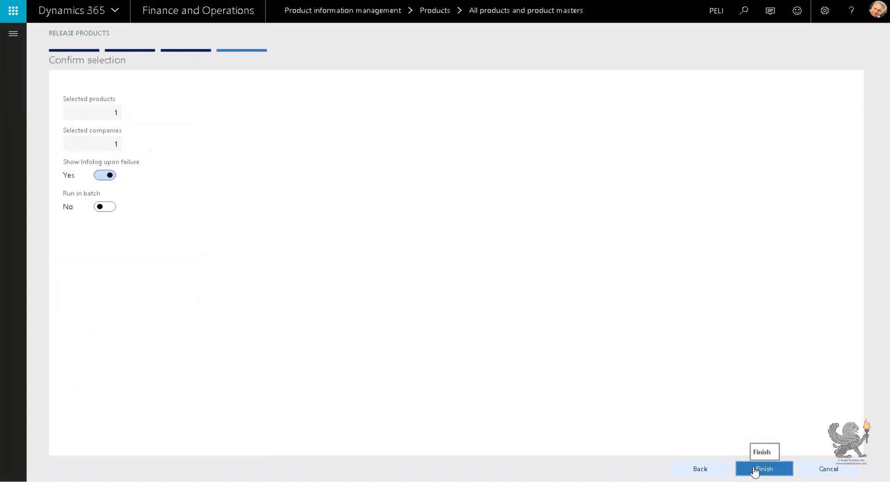
left_click(757, 472)
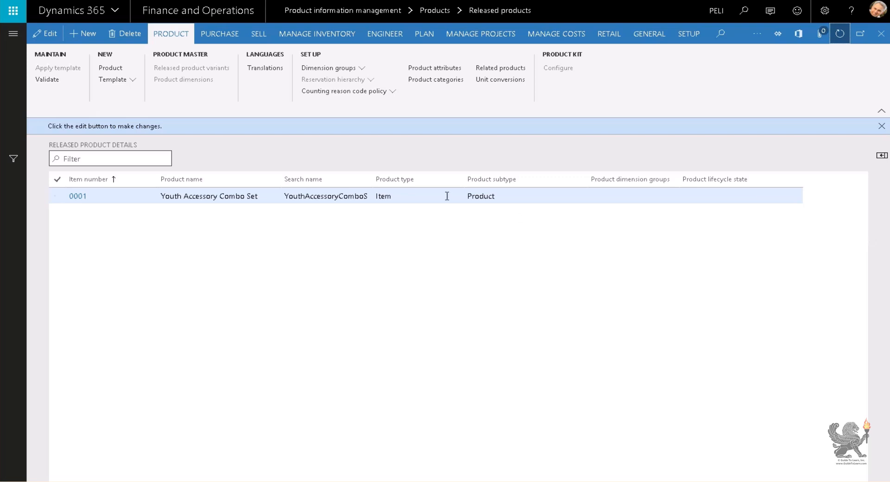
Validate released product 0001 and check its assigned dimension groups
left_click(55, 84)
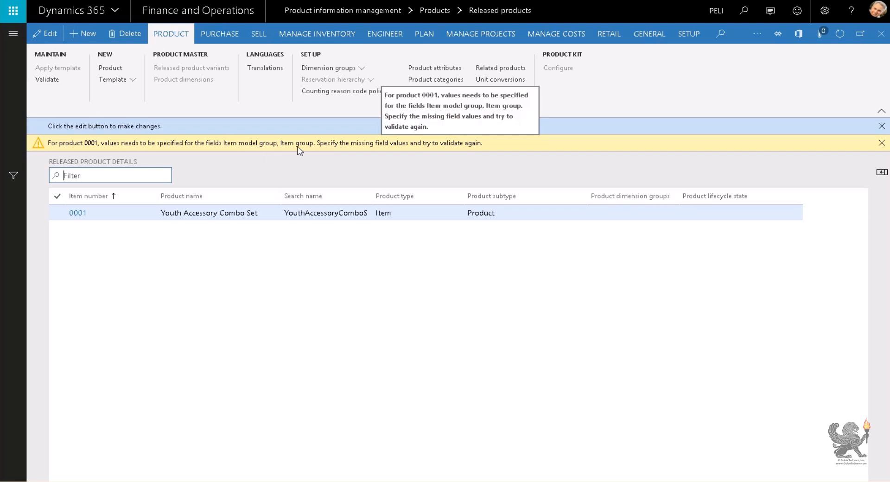
left_click(357, 69)
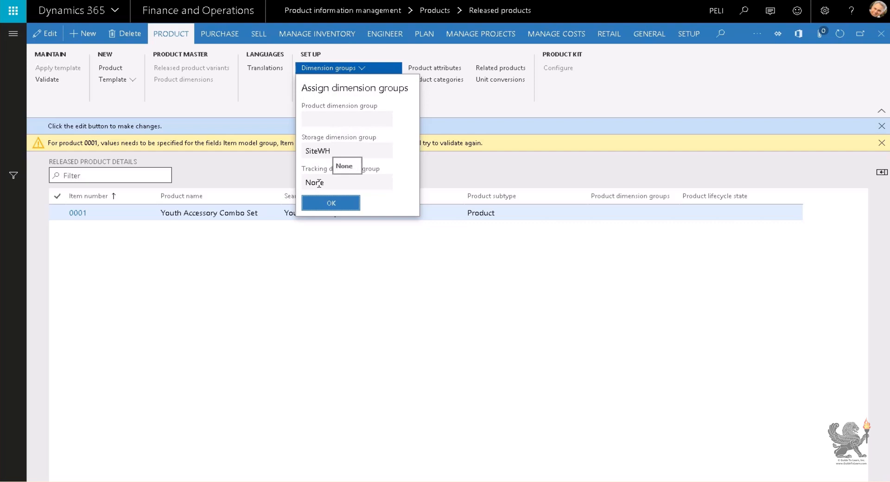
left_click(342, 211)
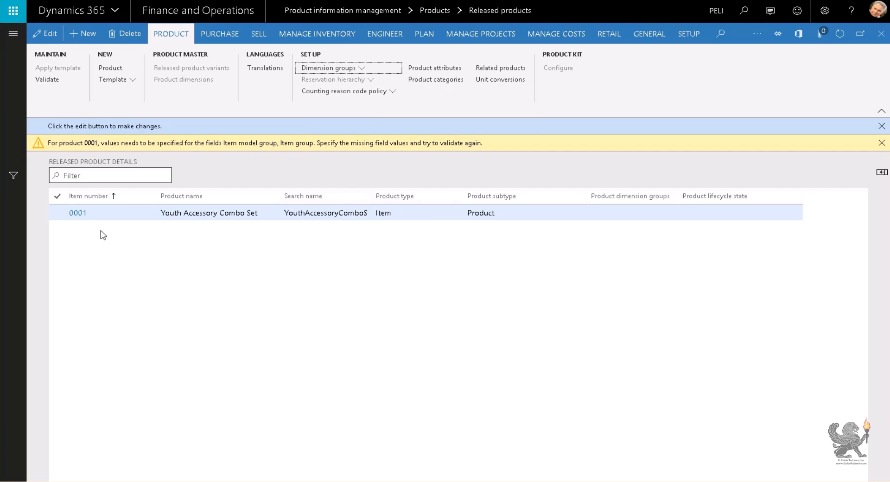
Delete released product 0001 from the Released products list and dismiss the validation warning
left_click(134, 33)
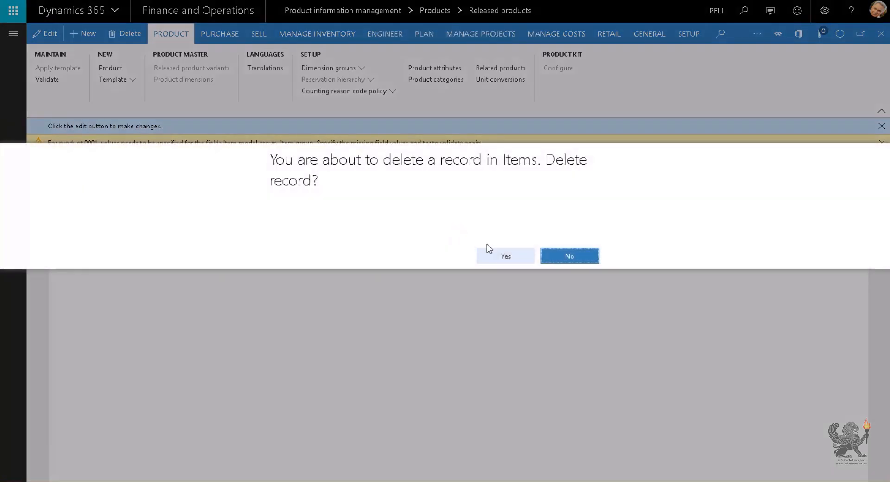
left_click(492, 255)
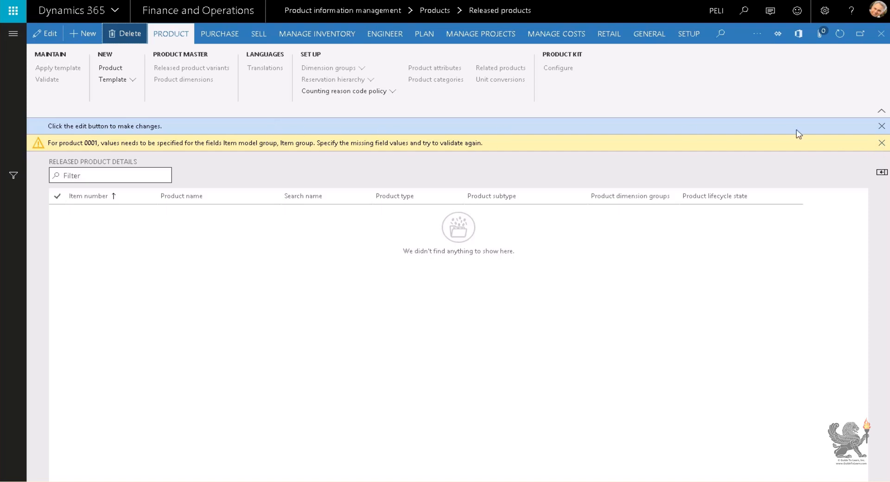
left_click(882, 142)
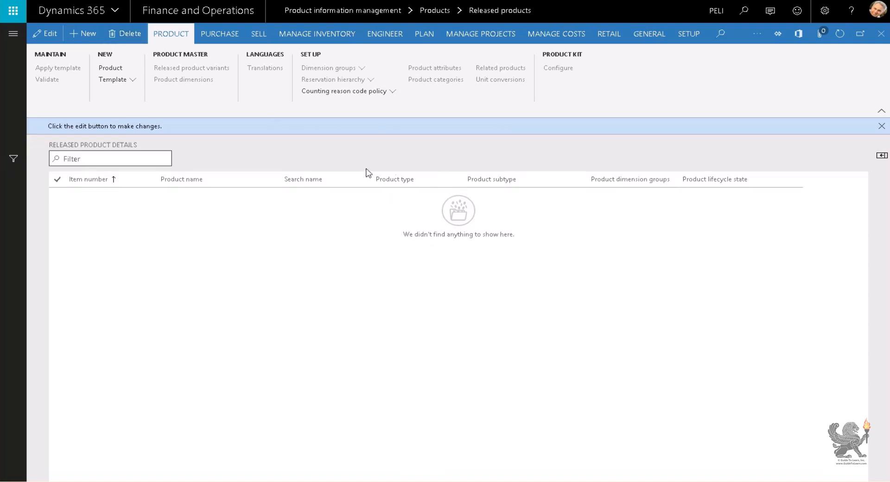
Start a new released product, try 0001 as its product number and dismiss the warning
left_click(83, 33)
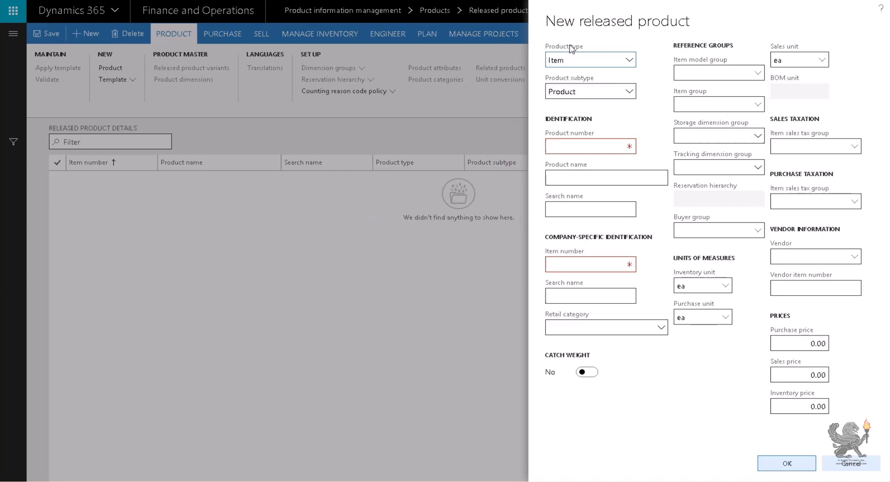
left_click(556, 146)
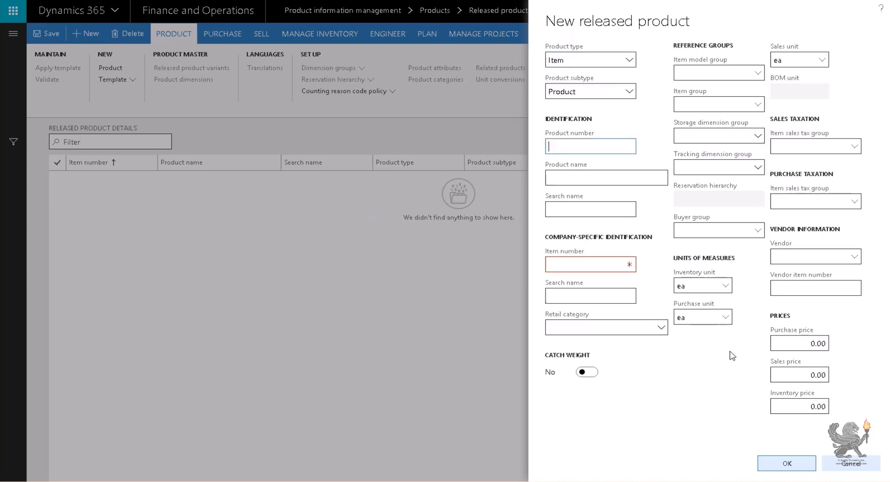
type("0001")
key("Tab")
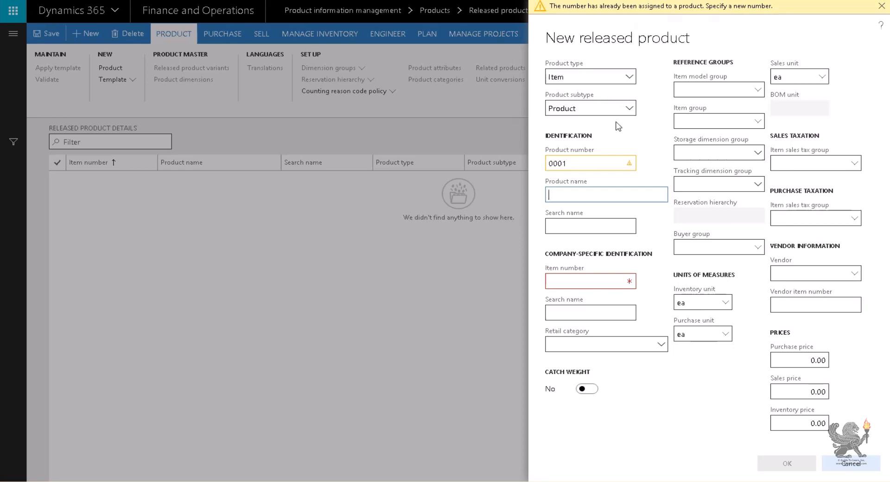
left_click(882, 6)
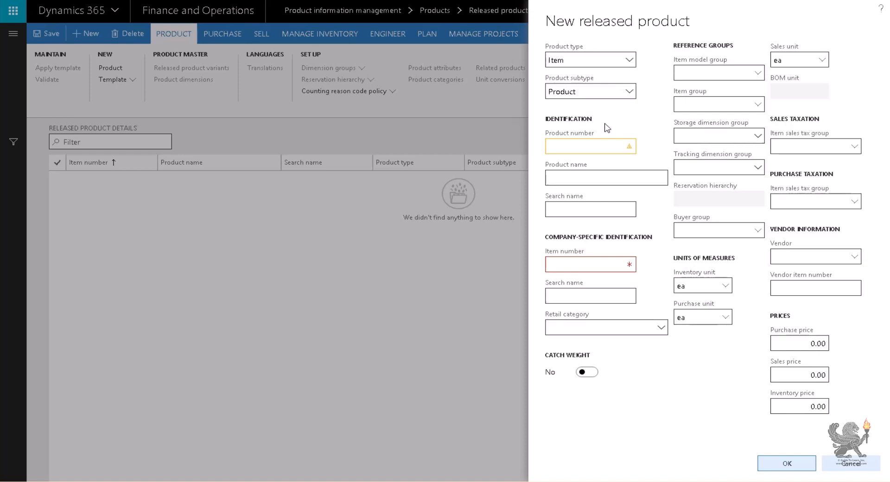
Try Service as the new product's type and set the type back to Item
left_click(629, 61)
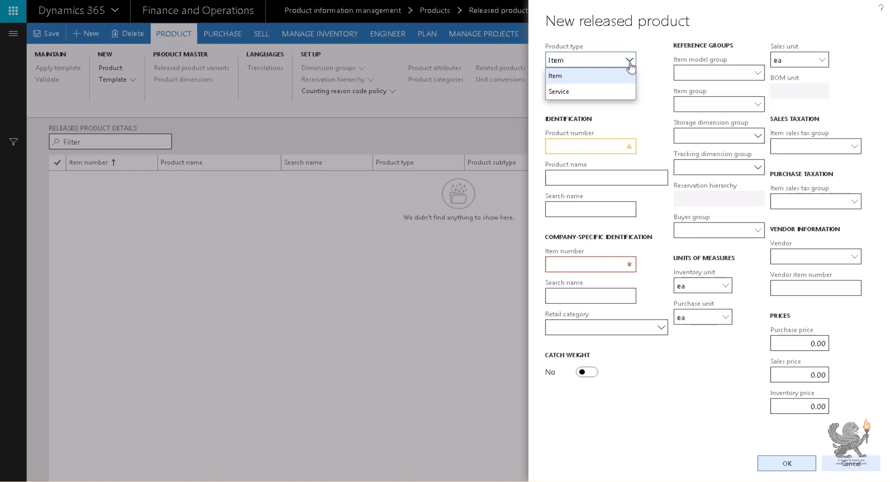
left_click(579, 95)
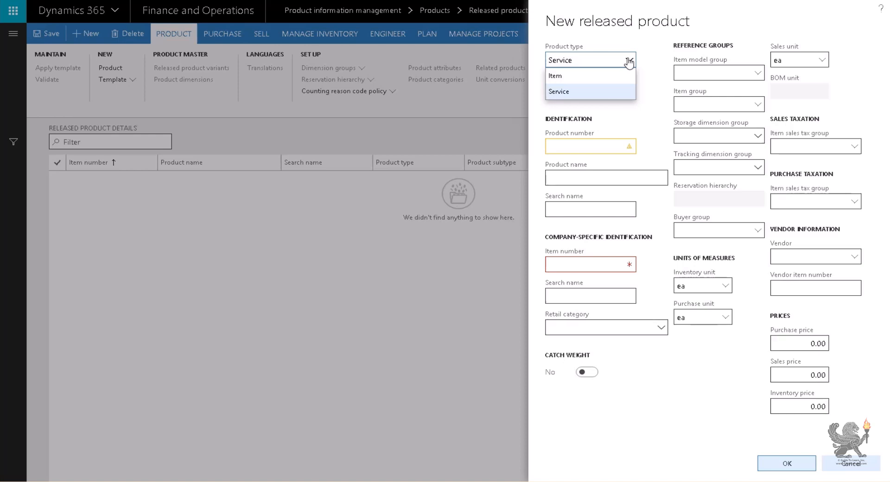
left_click(589, 77)
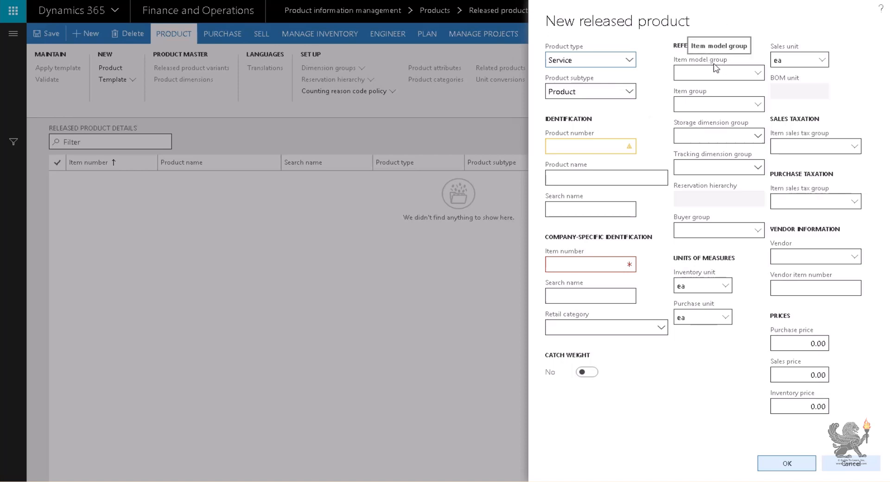
left_click(629, 60)
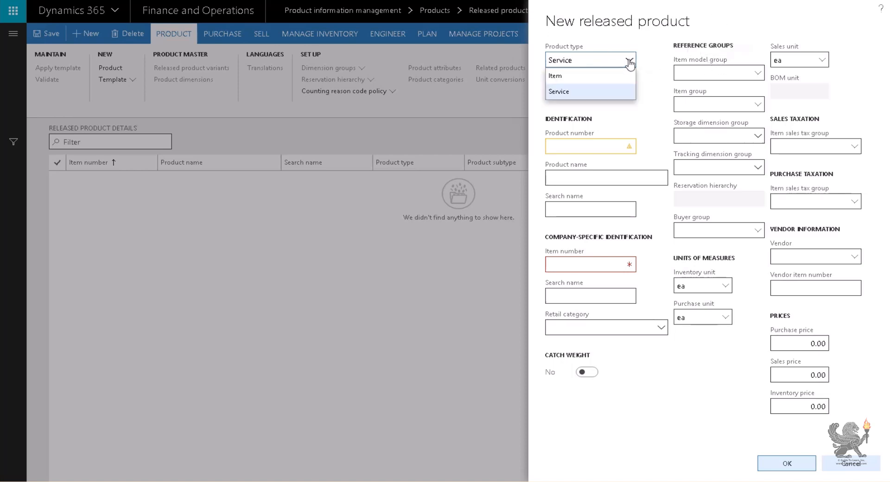
left_click(613, 75)
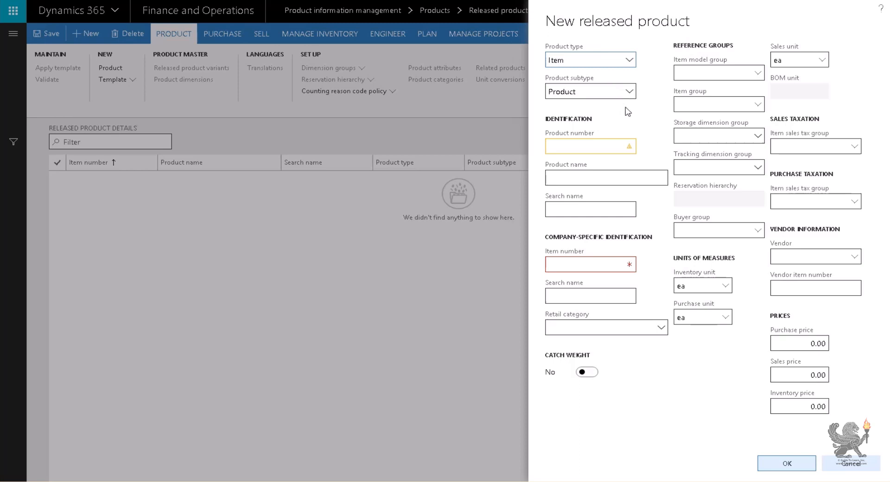
Enter IPS as the product number and Item Product Stockable as the product name
left_click(601, 145)
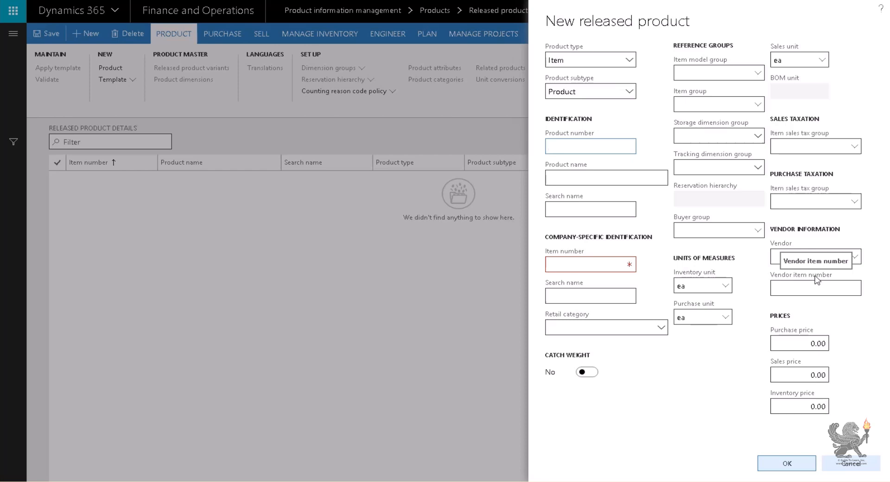
type("IPS")
key("Tab")
type("Item")
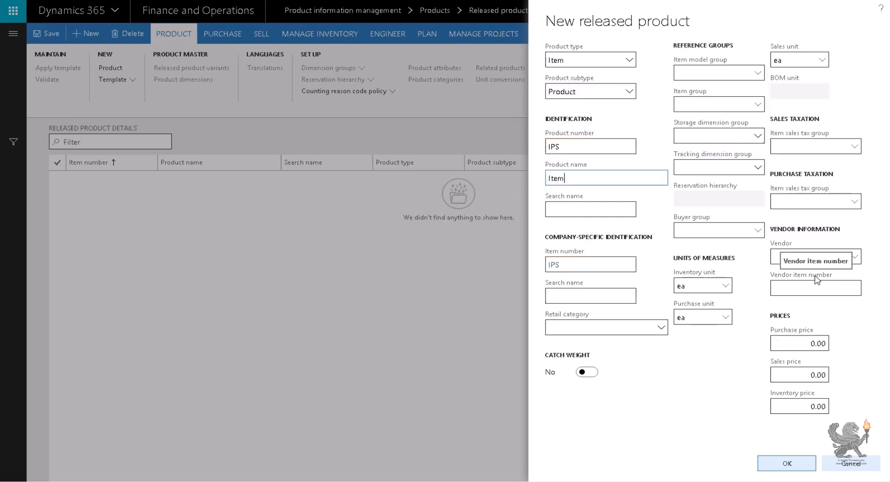
type(" Product Stockable")
key("Tab")
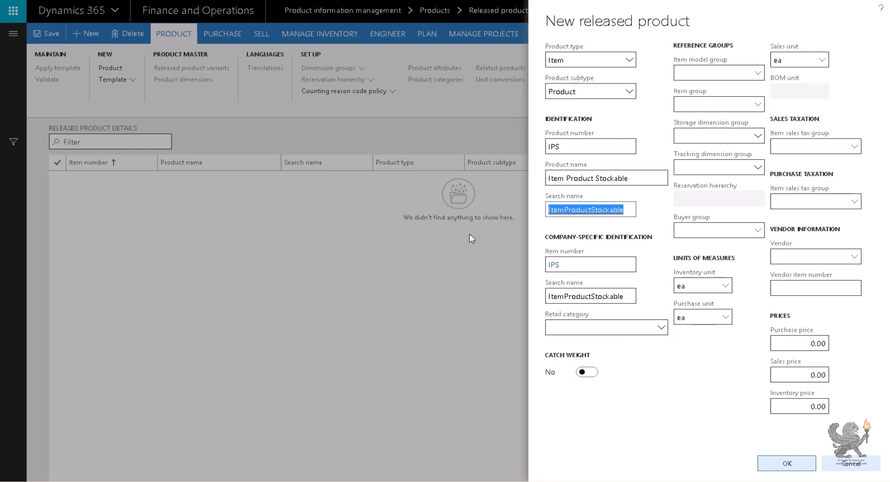
Review the product number, the company-specific item number and the available retail categories, leaving the retail category empty
left_click(573, 145)
left_click_drag(580, 144, 538, 142)
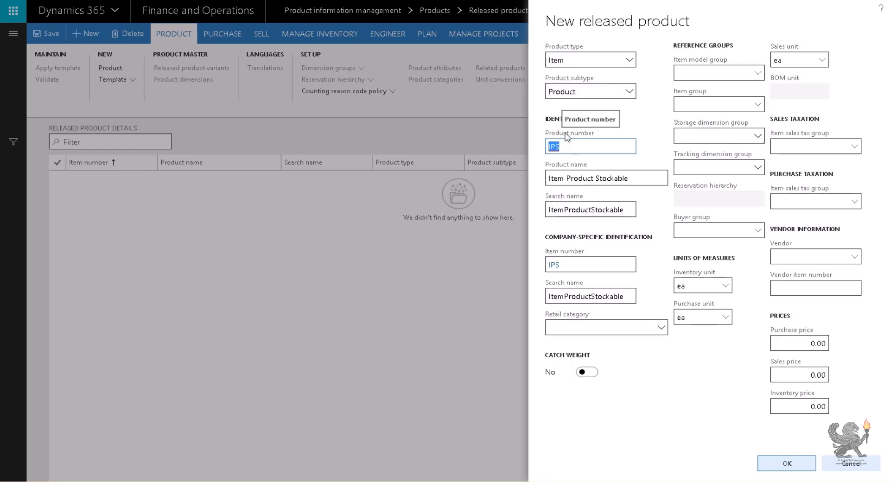
left_click(586, 264)
left_click_drag(586, 264, 524, 267)
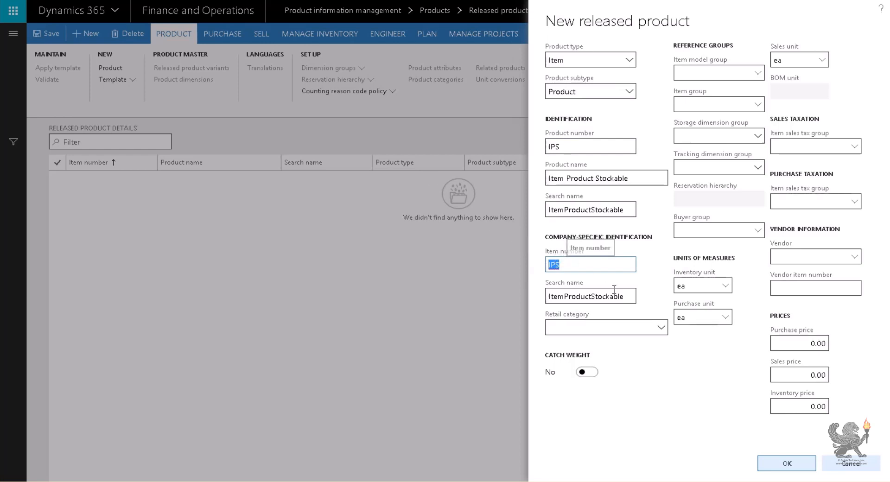
left_click(661, 329)
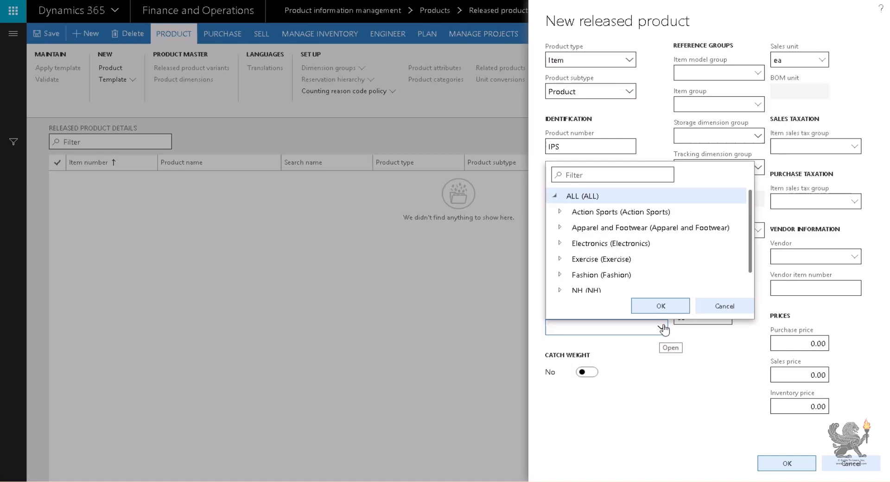
left_click(708, 308)
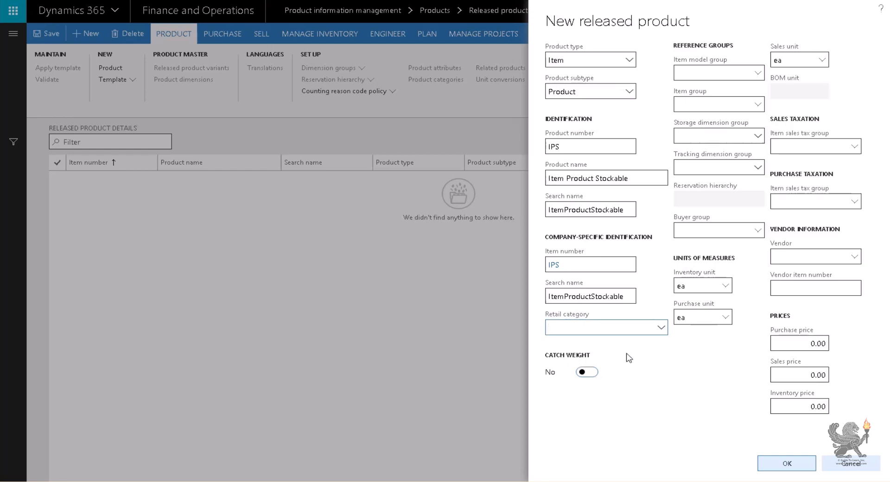
Open the item model group setup form from the new product's item model group reference
left_click(759, 73)
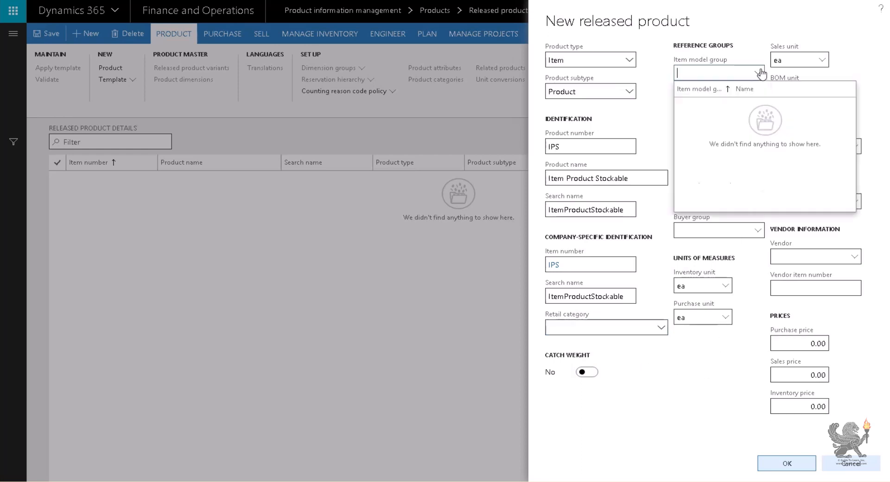
left_click(760, 72)
right_click(760, 72)
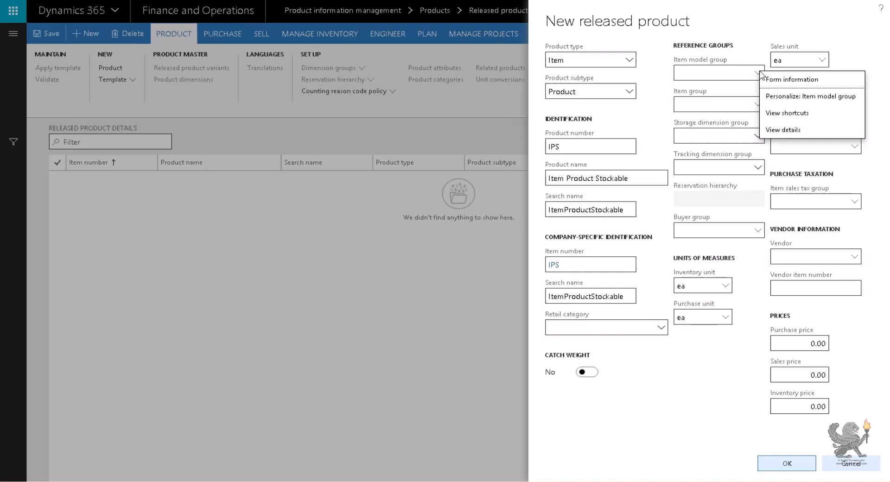
left_click(782, 130)
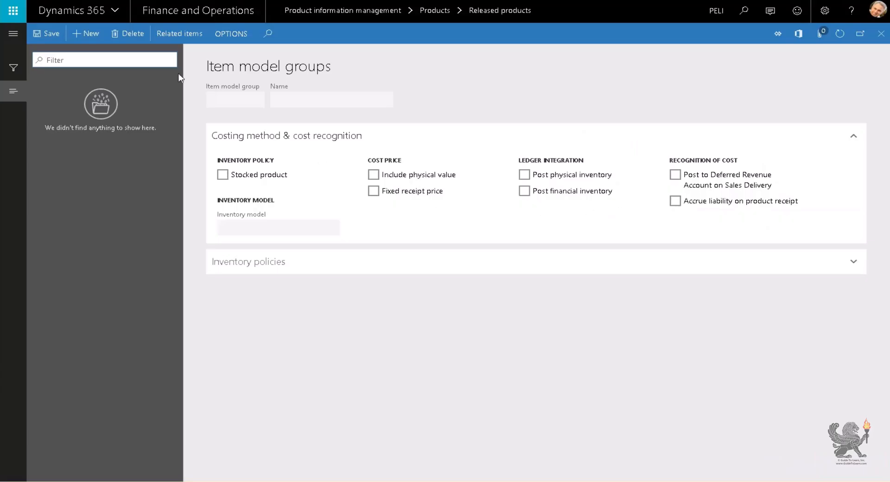
Create an item model group FIFO named First In First Out, keeping its default costing settings
left_click(85, 34)
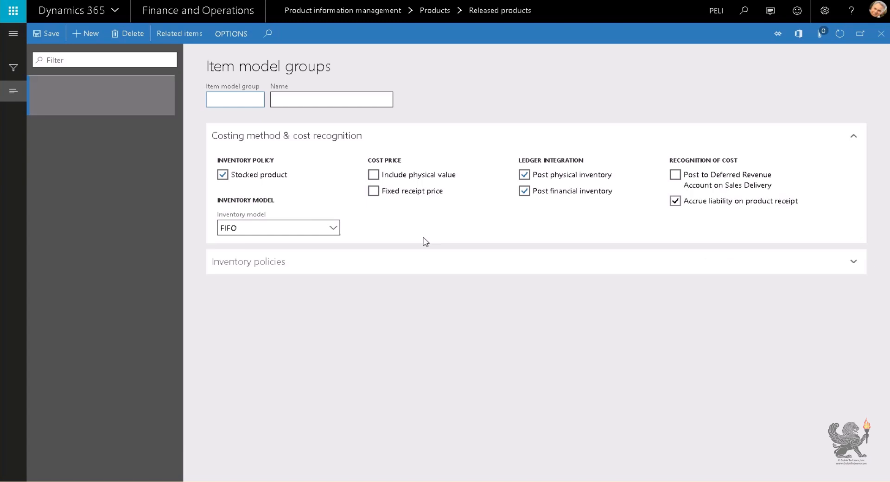
type("FIFO")
key("Tab")
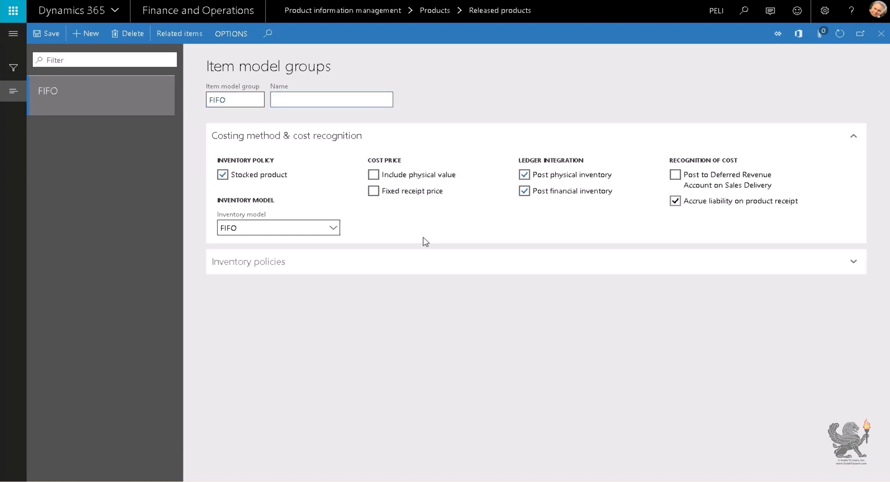
type("First In First Outq")
key("BackSpace")
key("Tab")
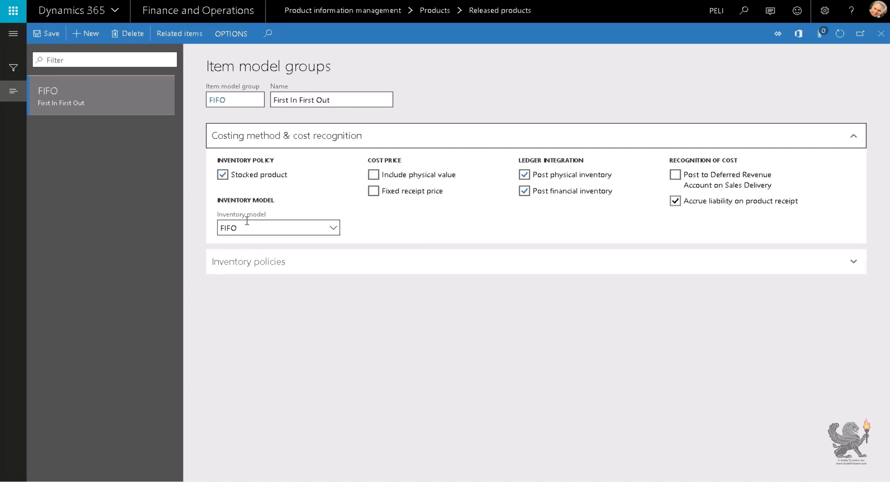
Create an item model group Expenses named Not Stockable and clear its Stocked product option
mouse_move(247, 222)
mouse_move(238, 180)
left_click(89, 35)
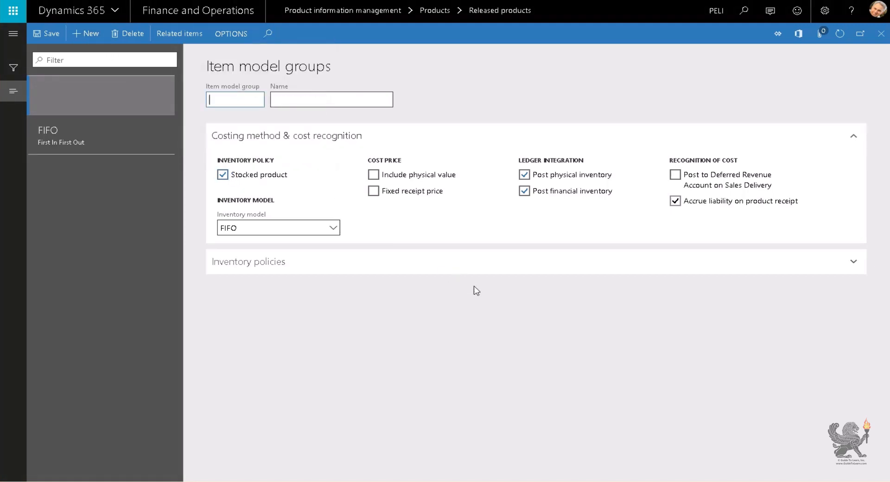
type("Expenses")
key("Tab")
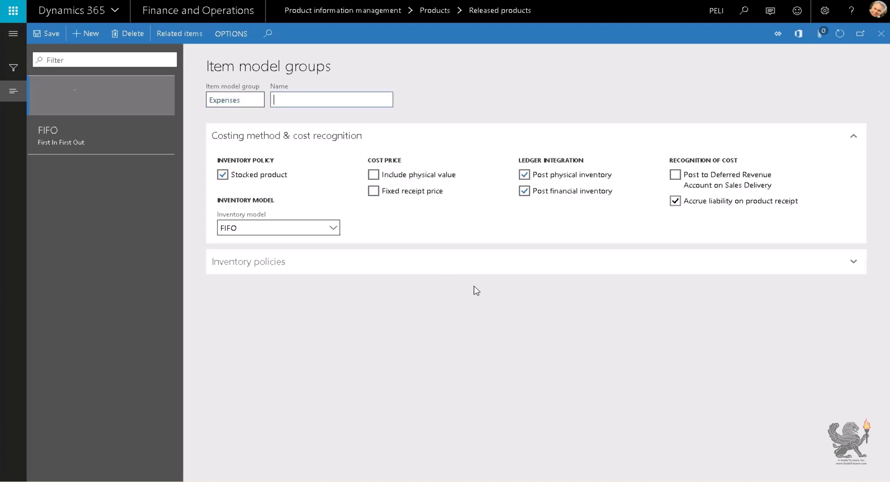
type("Not Stockable")
key("Tab")
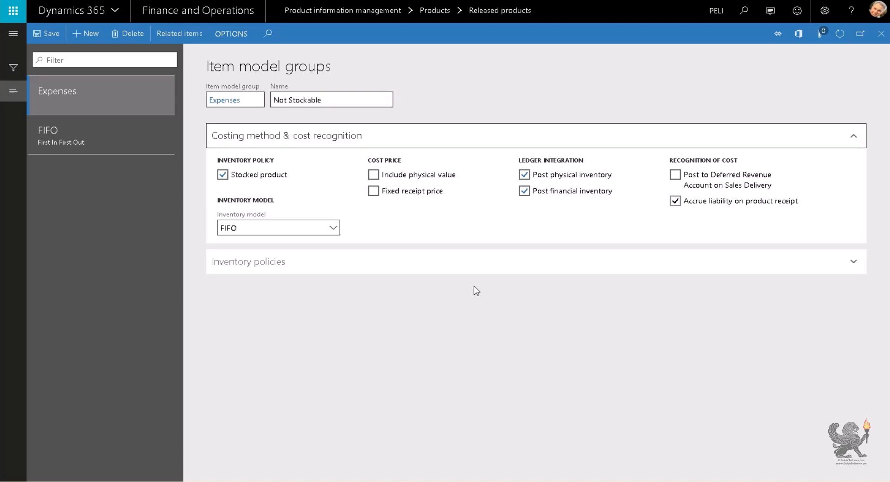
left_click(223, 174)
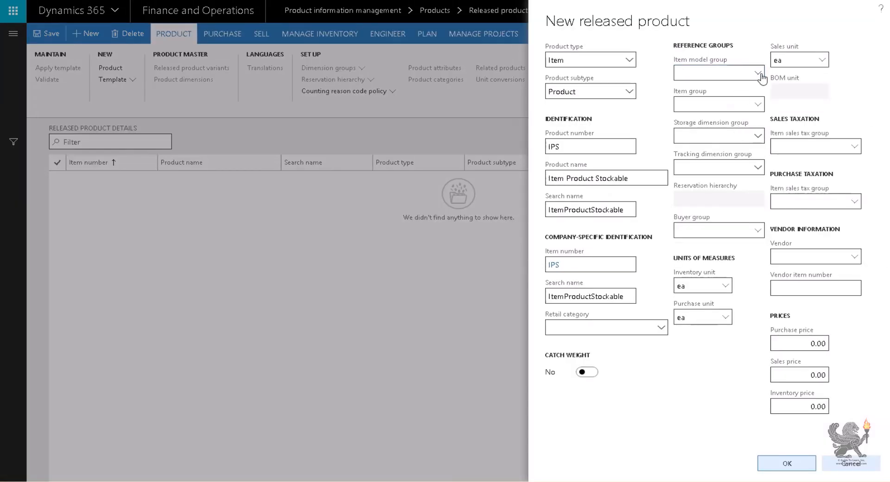
Set the new product's item model group to FIFO and open the item group setup form
left_click(757, 73)
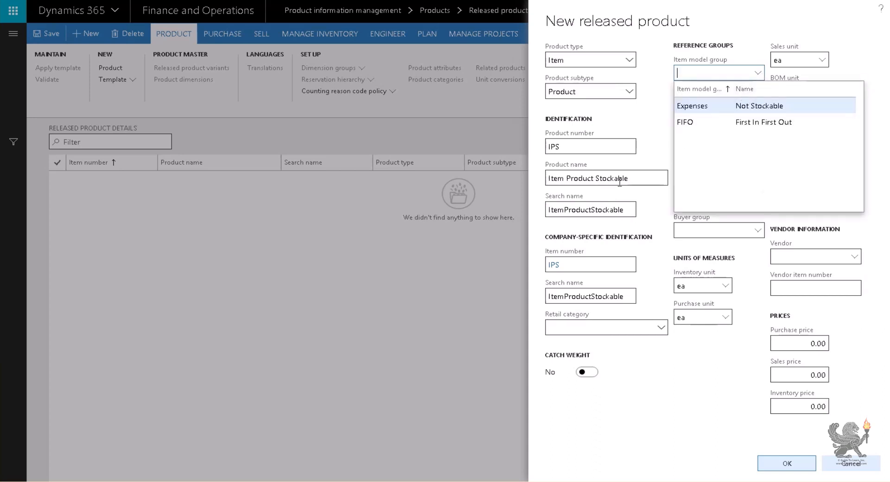
left_click(686, 121)
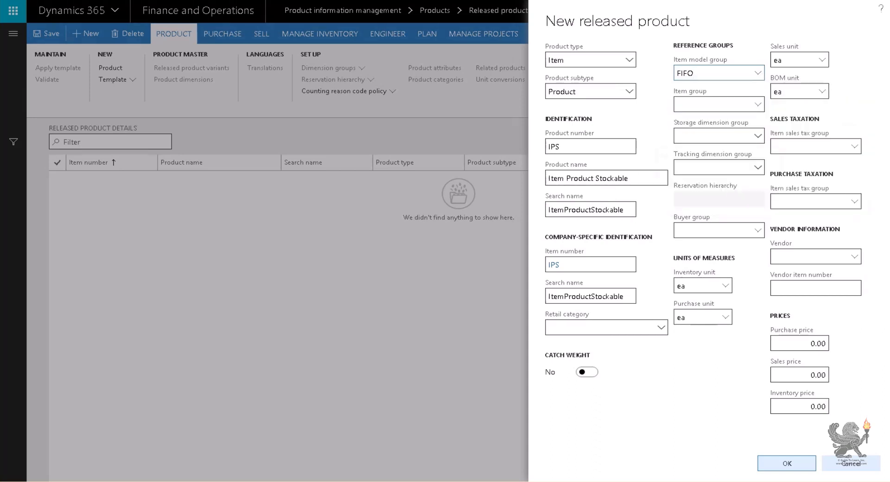
left_click(763, 105)
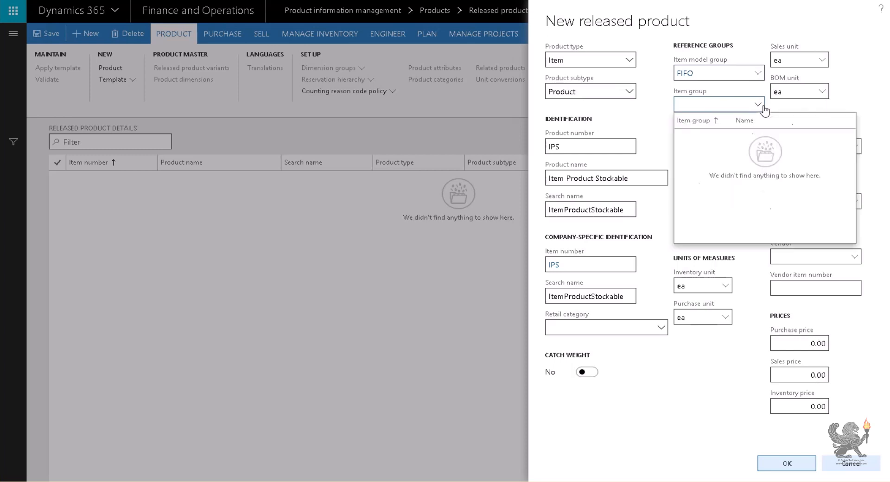
right_click(761, 107)
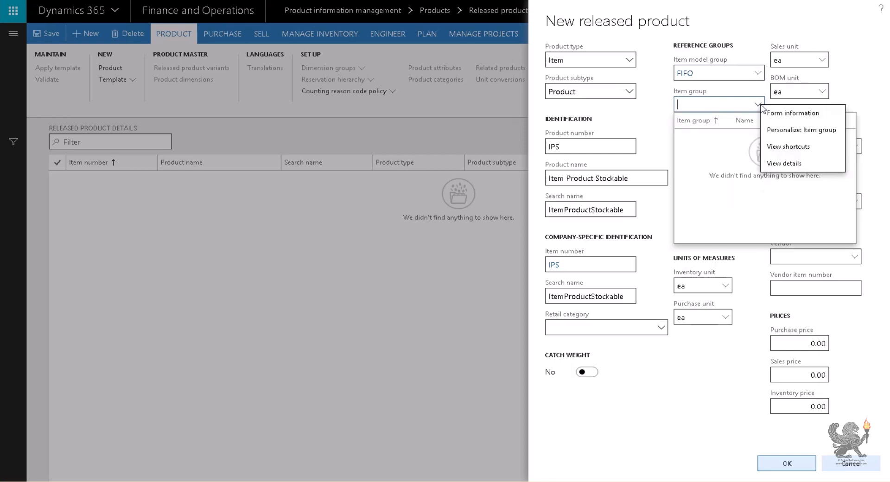
left_click(779, 165)
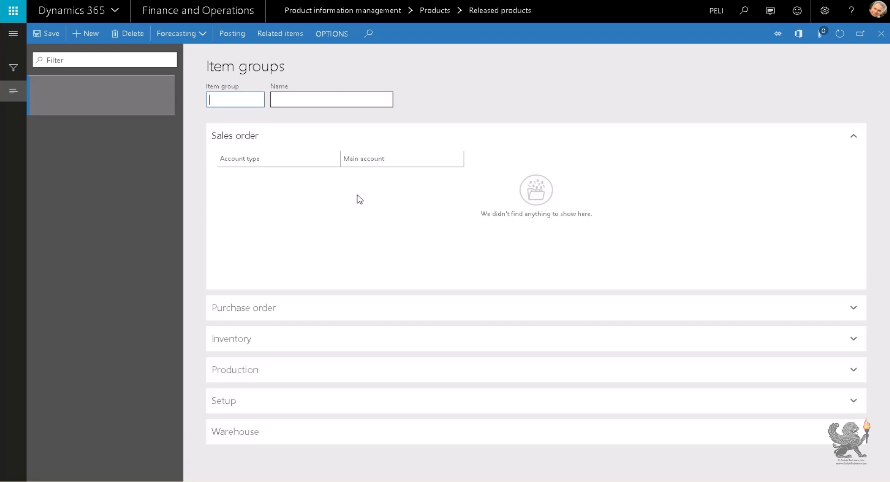
Create and save an item group ALL with the name All Item
type("ALL")
key("Tab")
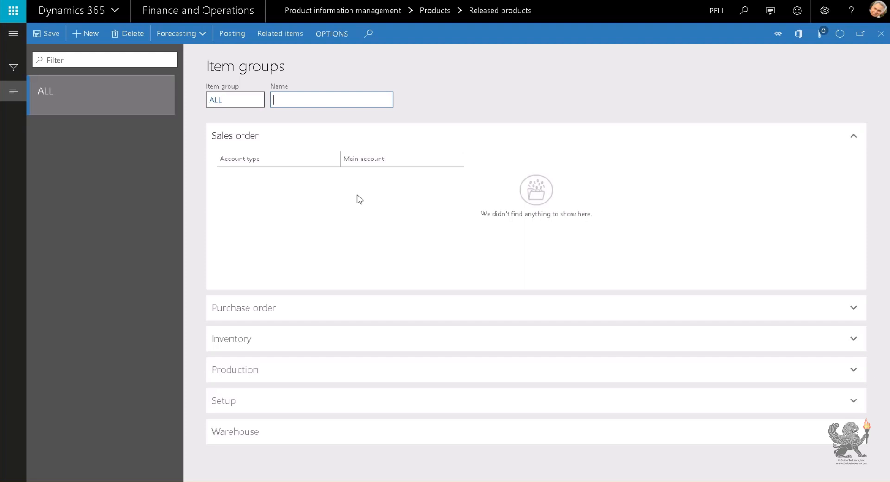
type("All Item")
key("Tab")
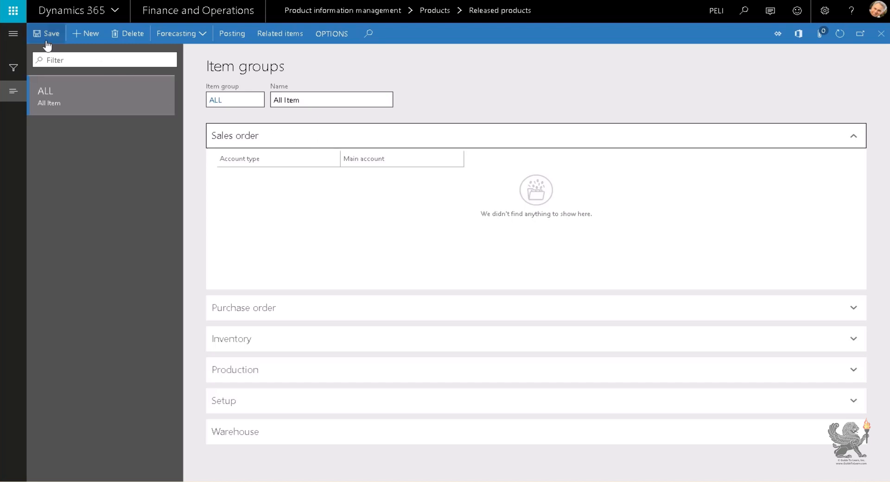
left_click(276, 208)
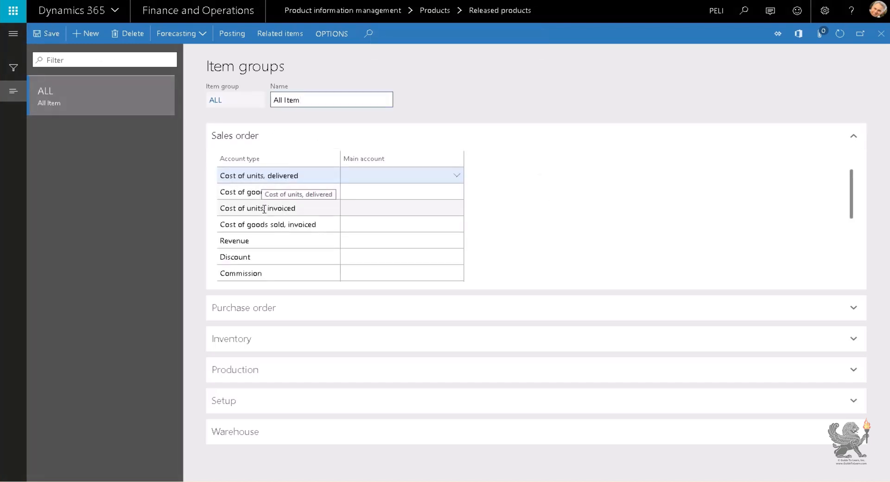
Look through the item group's sales order account types and open the main account details from Cost of goods sold, delivered
scroll(274, 258, "down", 3)
scroll(273, 257, "up", 5)
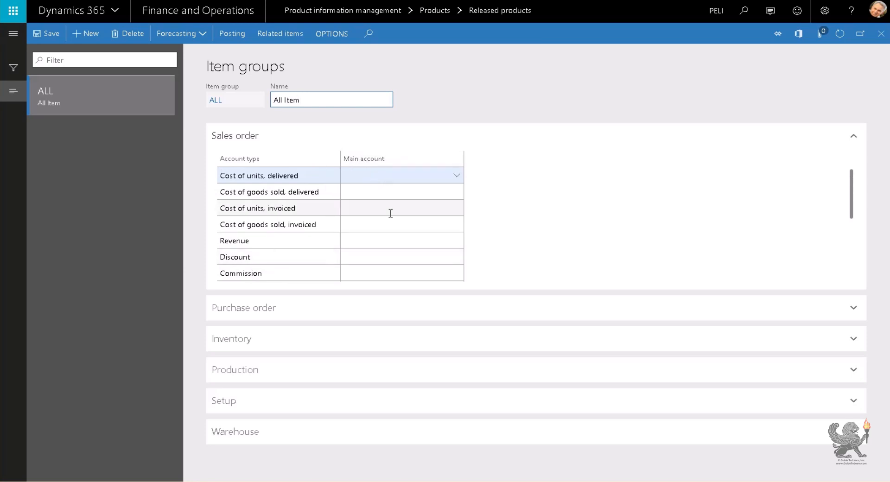
scroll(394, 204, "down", 1)
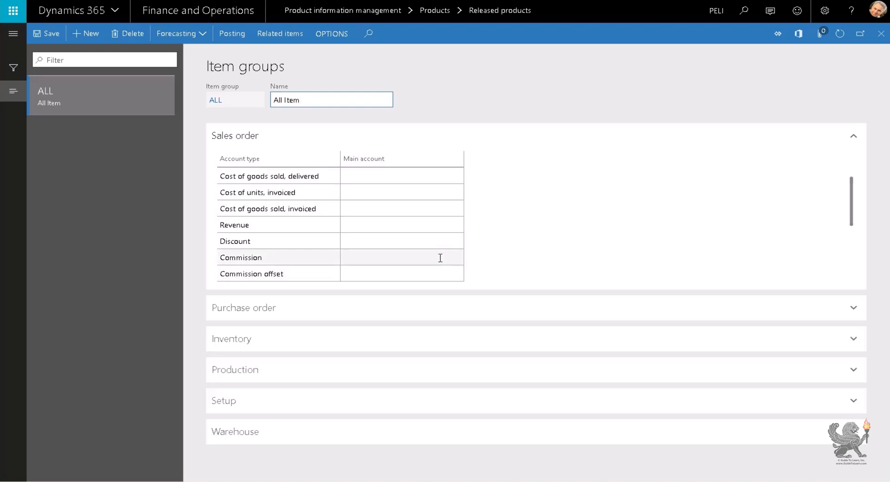
left_click(393, 245)
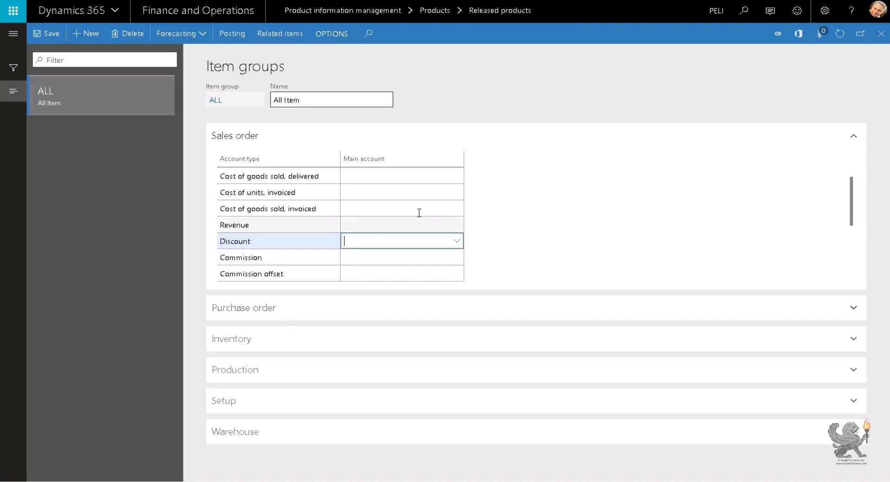
left_click(440, 180)
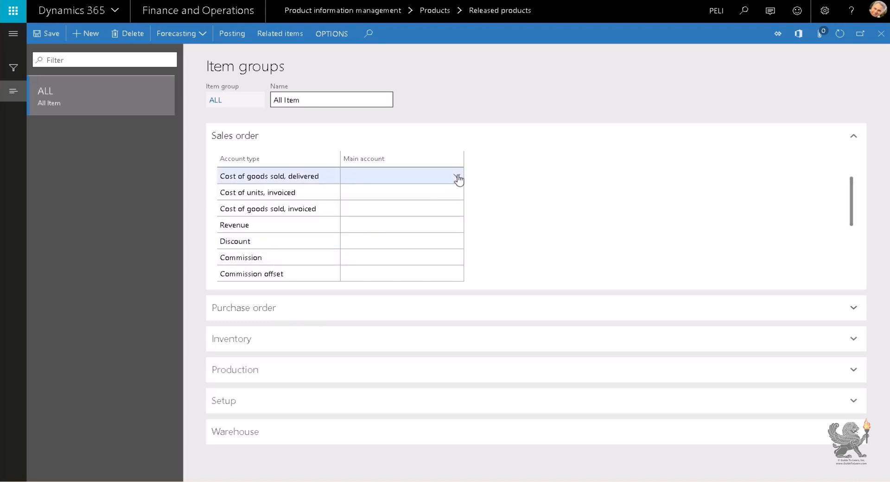
right_click(455, 179)
left_click(482, 253)
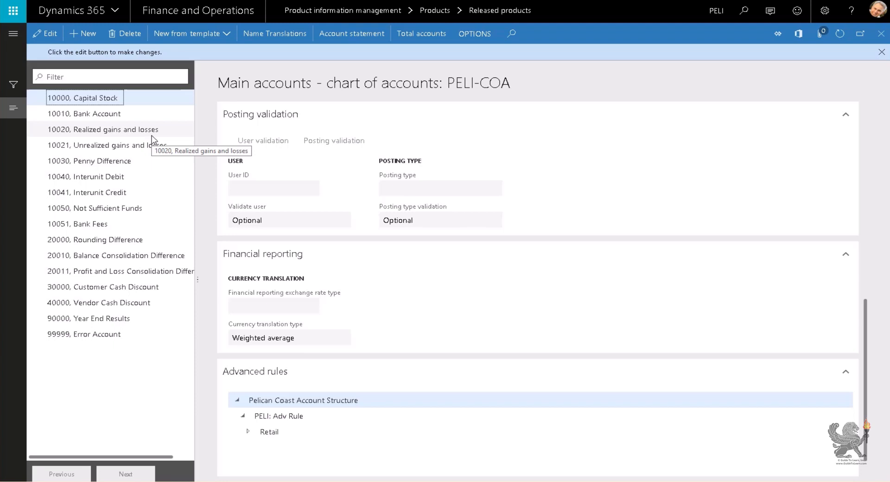
Create main account 50000 named Item Sales with the main account type Profit and loss
left_click(85, 36)
type("5")
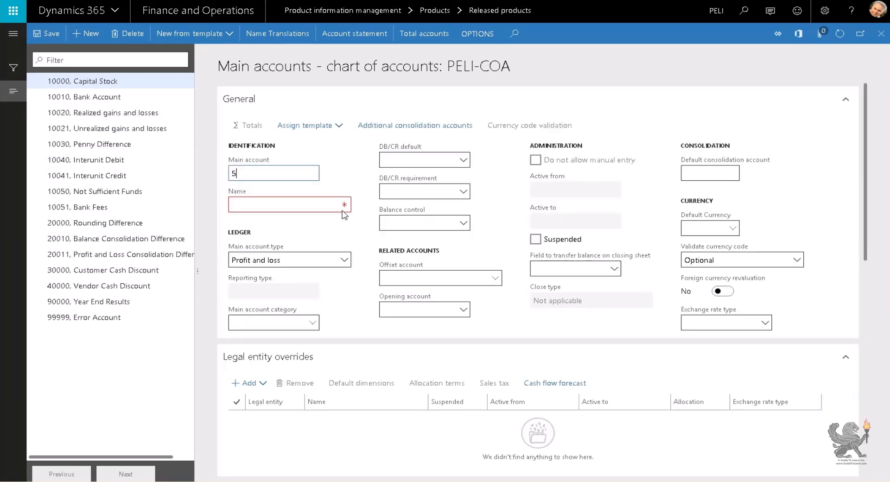
type("0000")
left_click(343, 210)
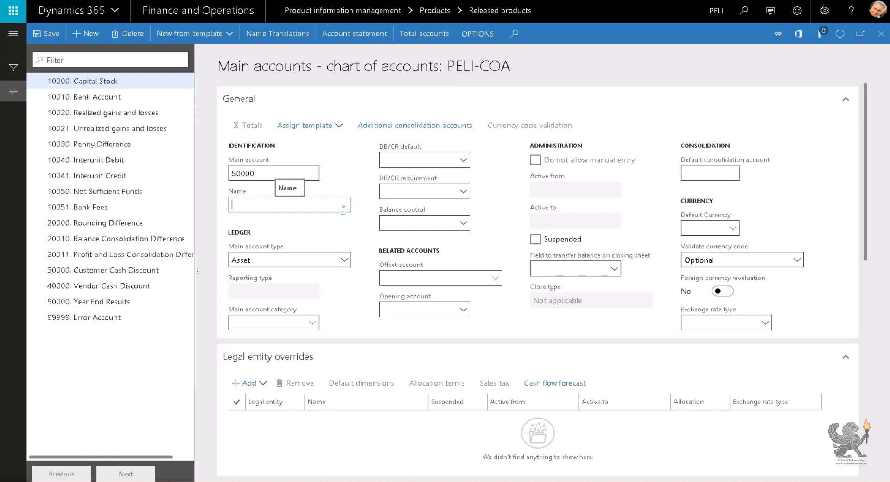
type("m Sales")
key("ctrl+a")
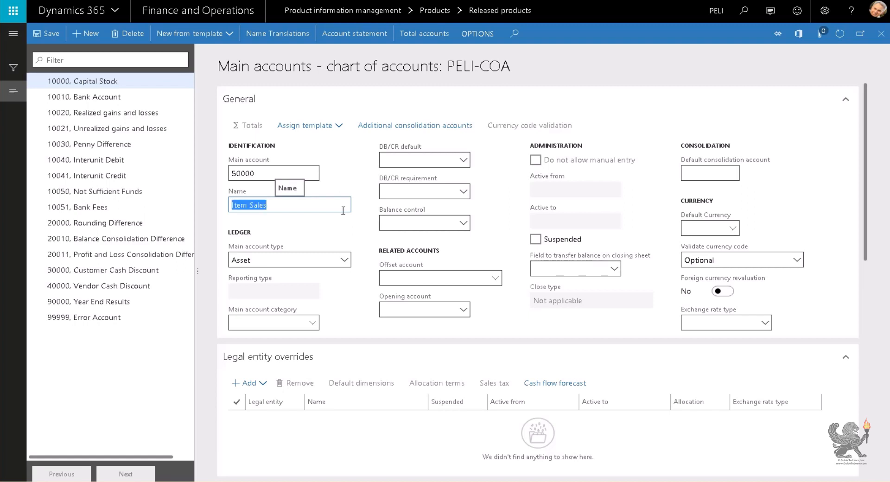
left_click(348, 264)
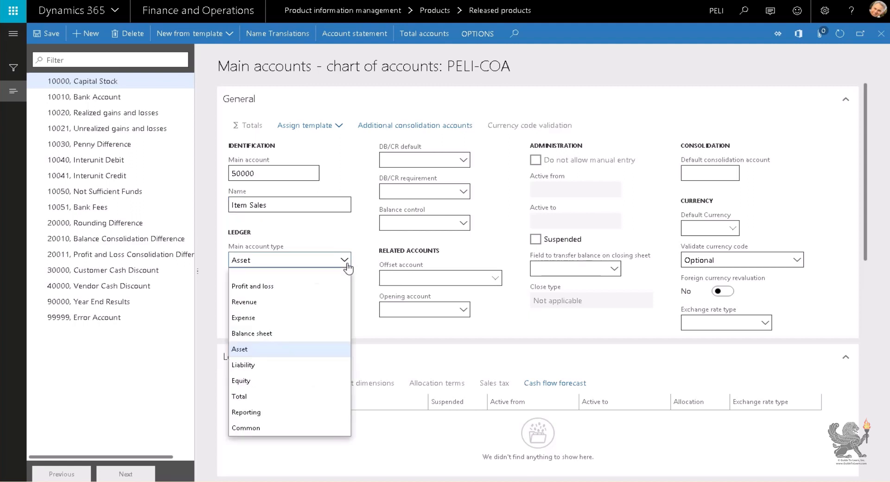
left_click(275, 289)
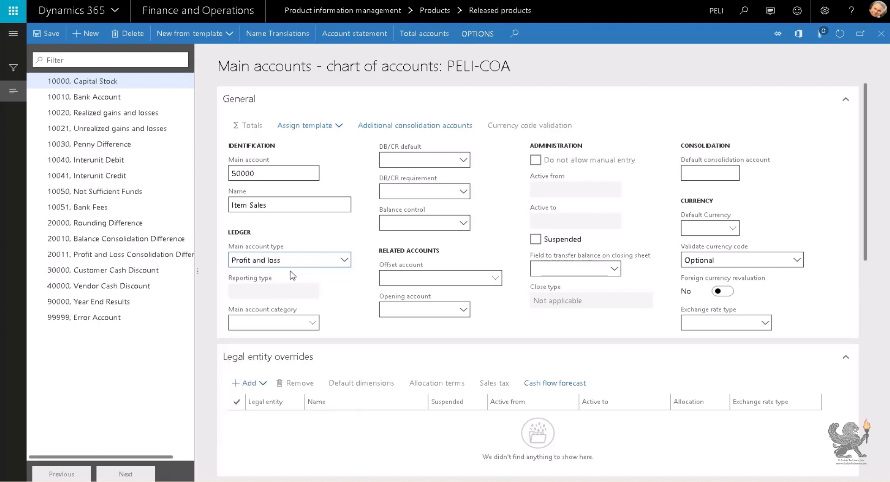
Create main account 50001 named Item PO with the main account type Profit and loss
left_click(88, 33)
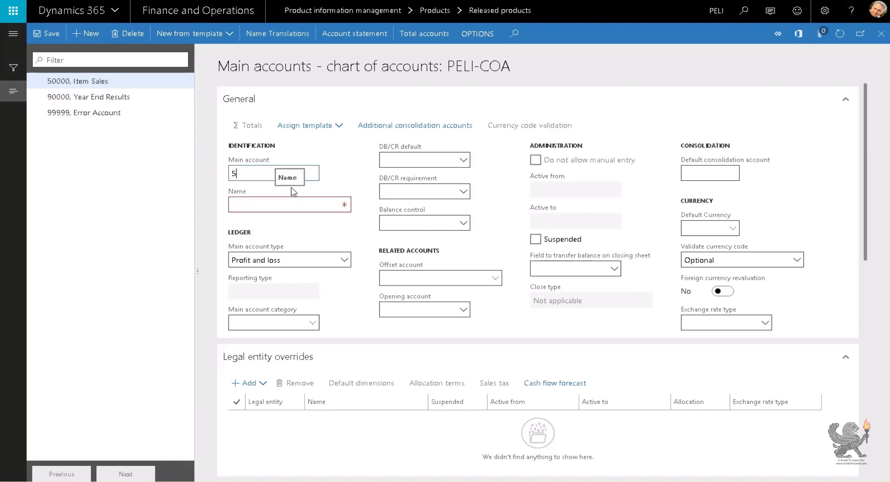
key("Tab")
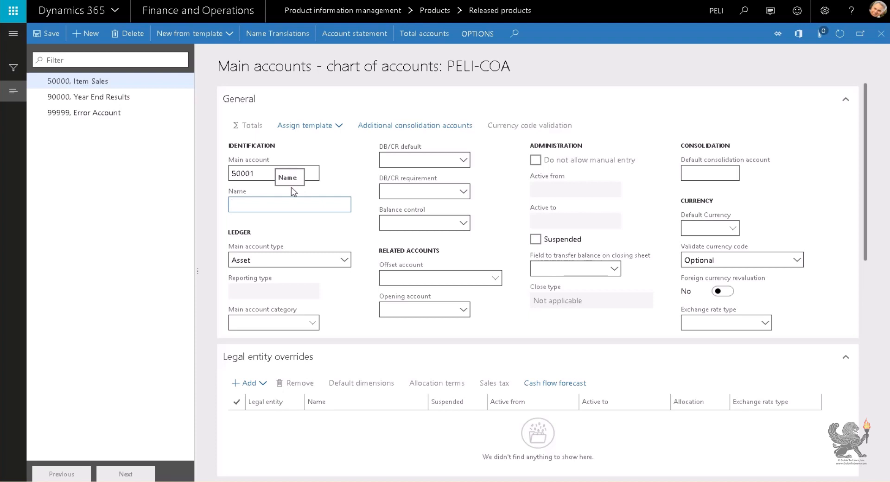
type("Item PO")
key("Tab")
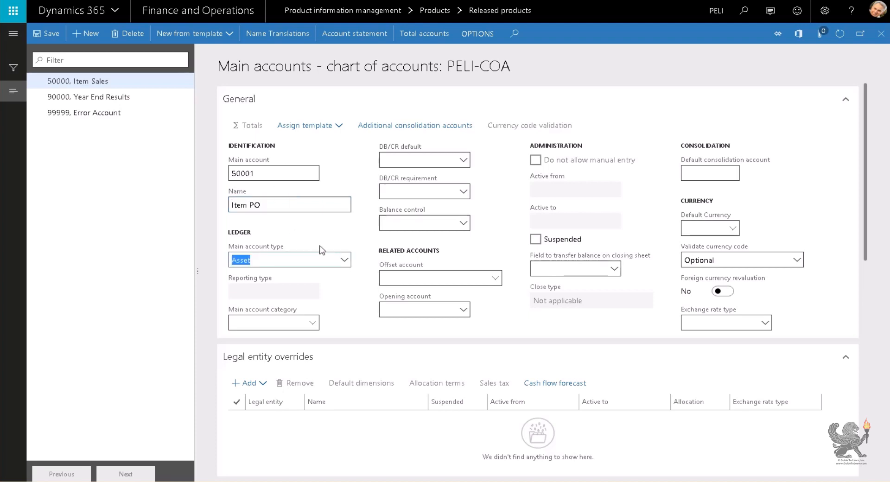
left_click(343, 260)
left_click(267, 284)
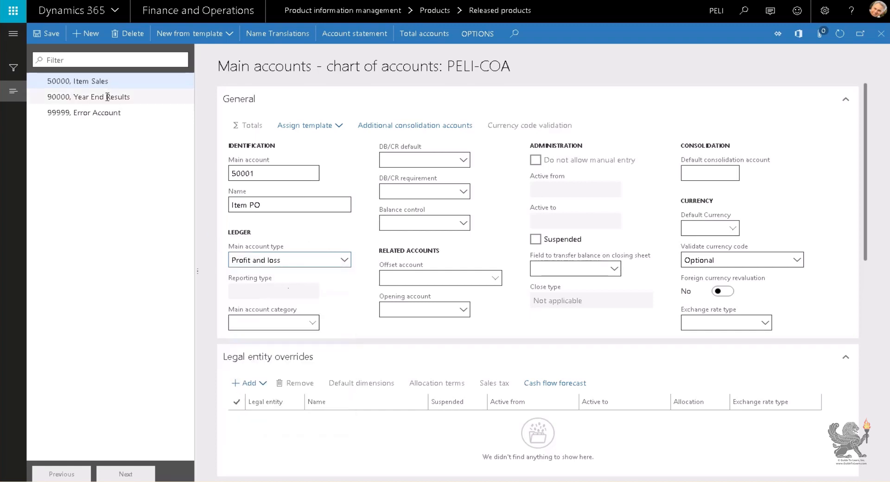
Create main account 50002 named Item Prod with the main account type Profit and loss
left_click(86, 33)
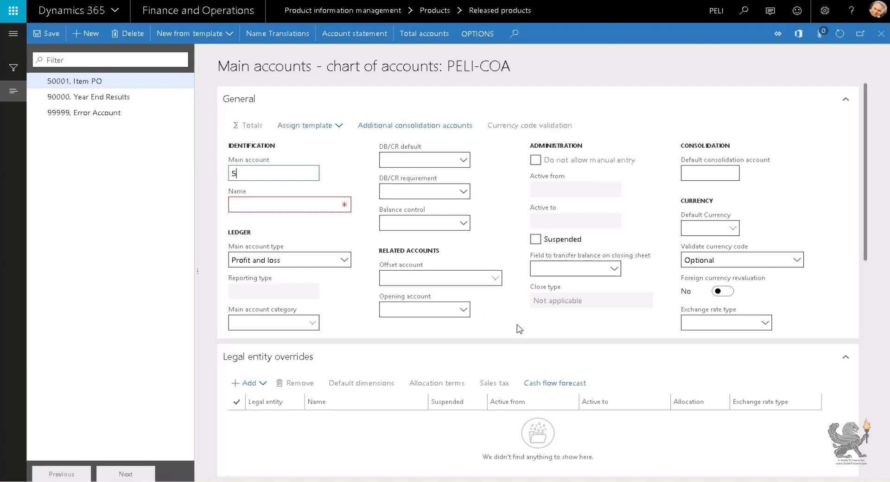
type("50002")
key("Tab")
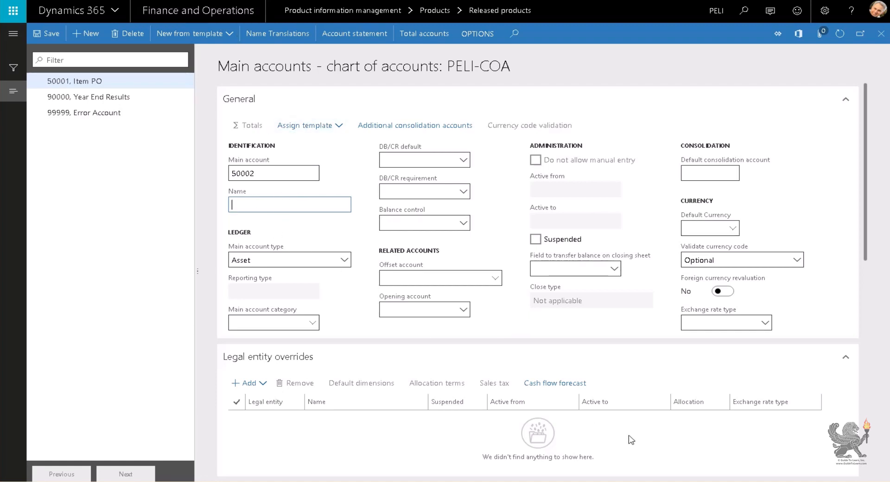
type("Item Prod")
key("Tab")
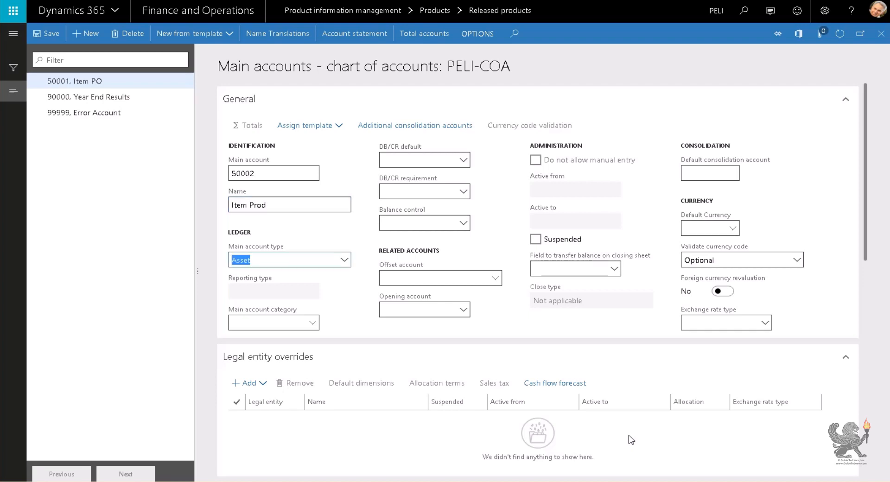
left_click(344, 261)
left_click(260, 286)
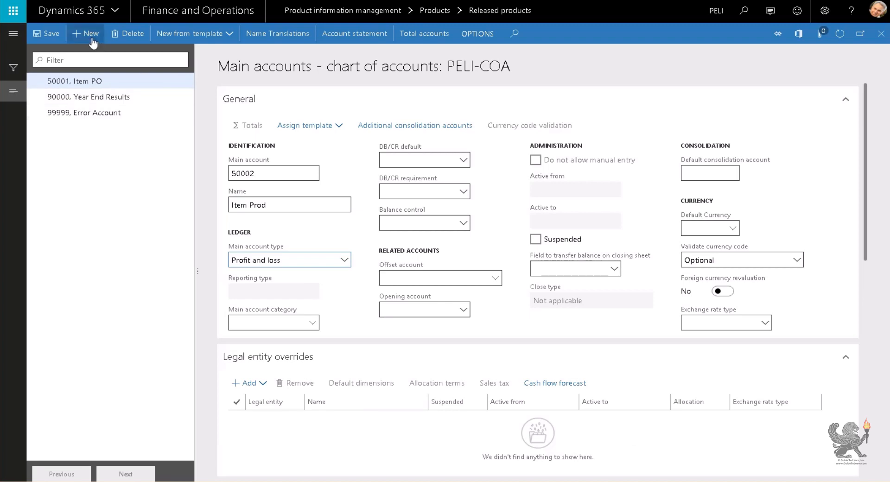
Create main account 50003 named Item Purchase and return to the item group ALL
key("alt+n")
type("5000")
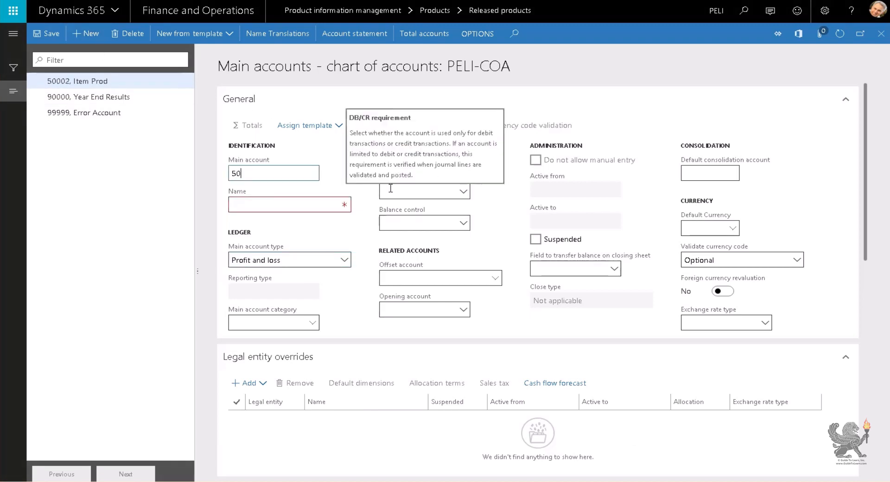
key("Tab")
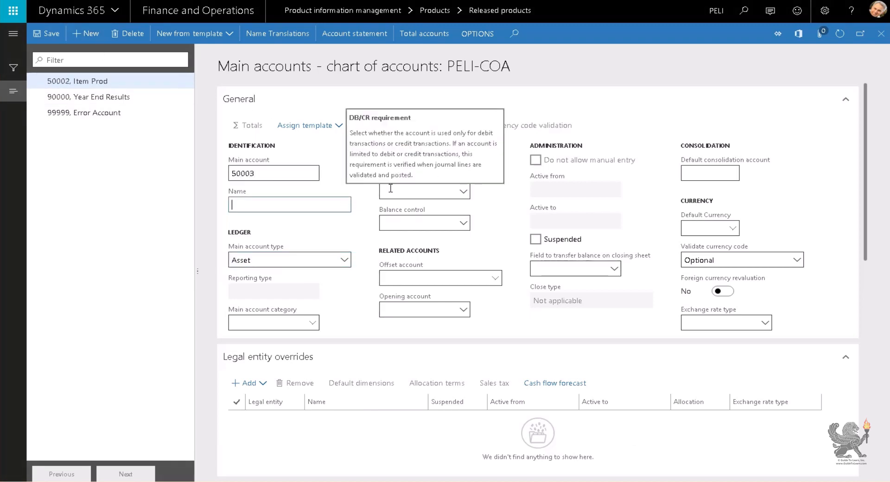
type("Item Purchase")
key("Tab")
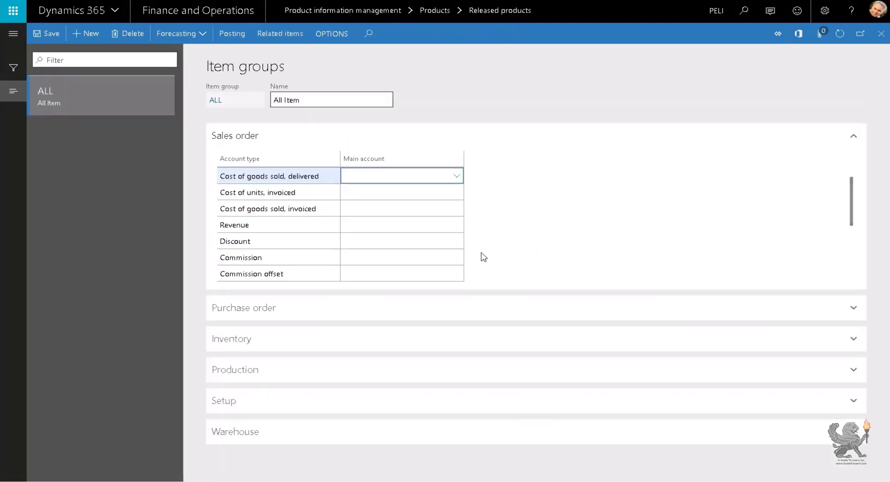
Assign main account 50000 to the sales order account types Cost of goods sold, delivered and Cost of units, invoiced
left_click(457, 177)
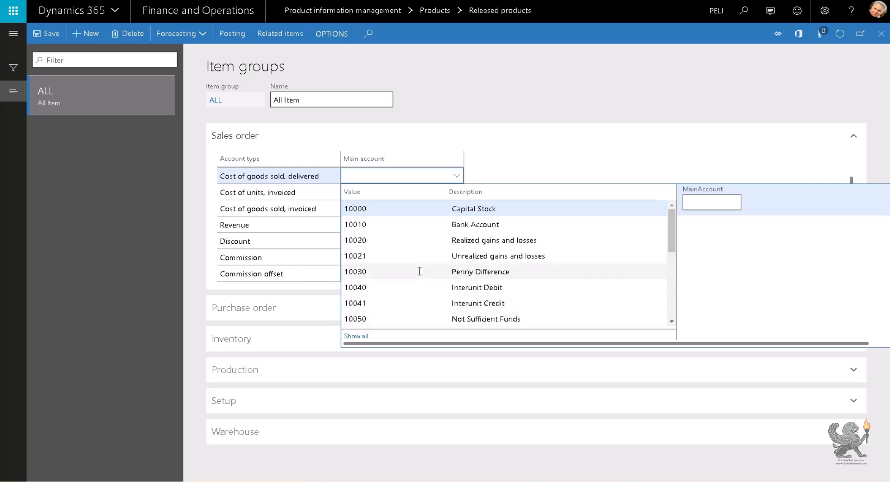
scroll(464, 272, "down", 5)
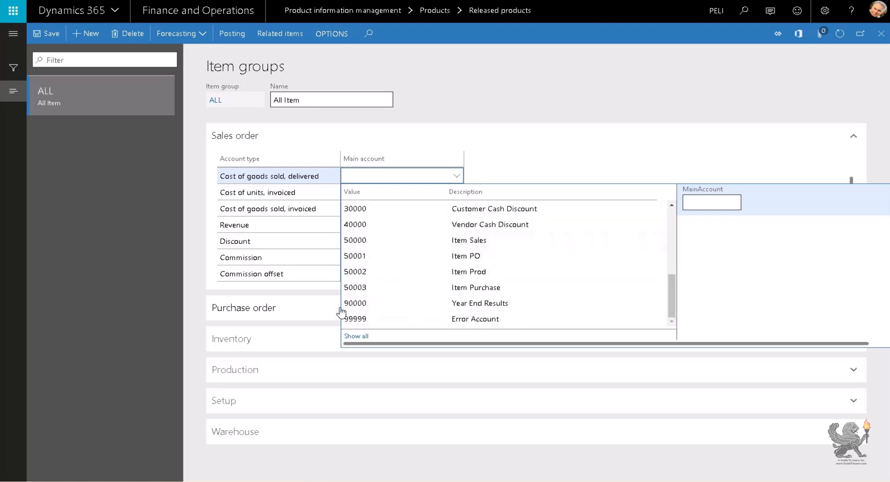
left_click(417, 239)
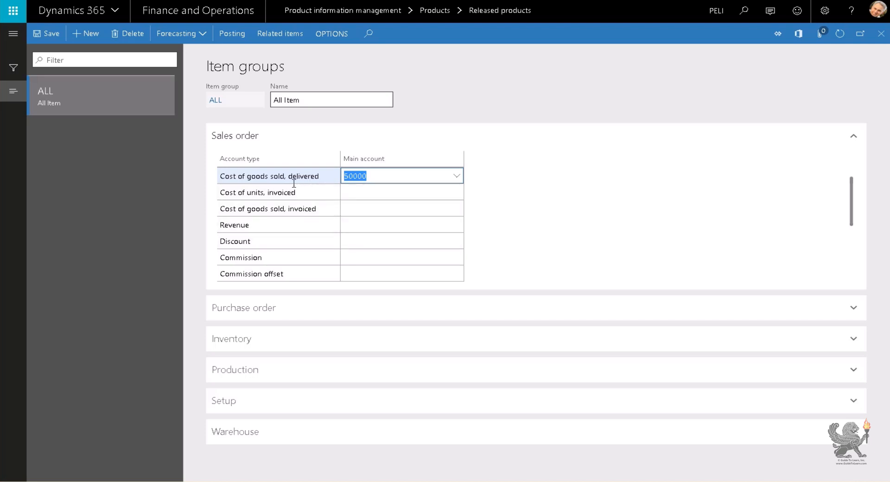
left_click(376, 192)
left_click(385, 192)
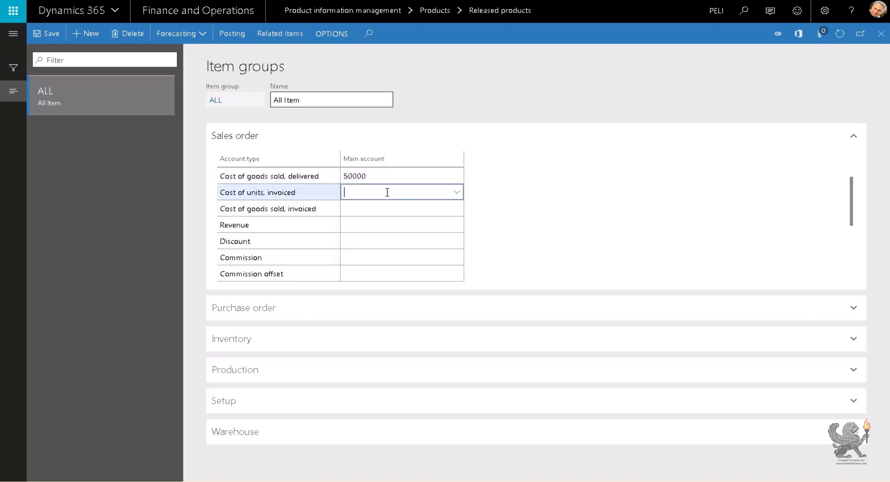
type("50000")
Assign main account 50000 to the sales order account types Cost of goods sold, invoiced and Revenue
left_click(387, 205)
left_click(387, 206)
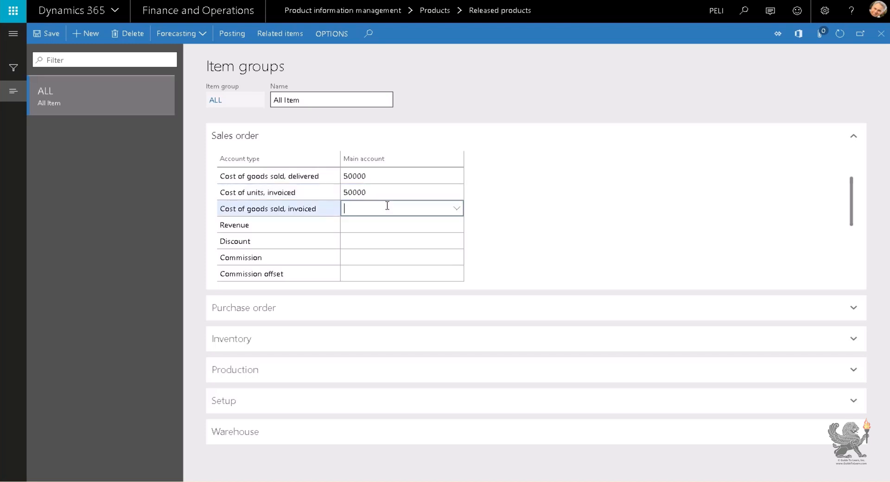
type("50000")
left_click(385, 223)
left_click(384, 222)
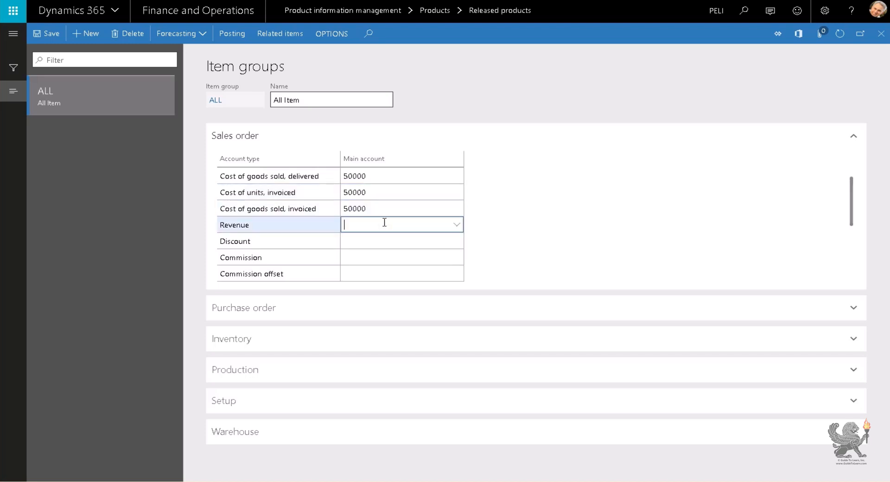
type("50000")
Assign main account 50000 to the sales order account types Discount, Commission and Commission offset
left_click(384, 241)
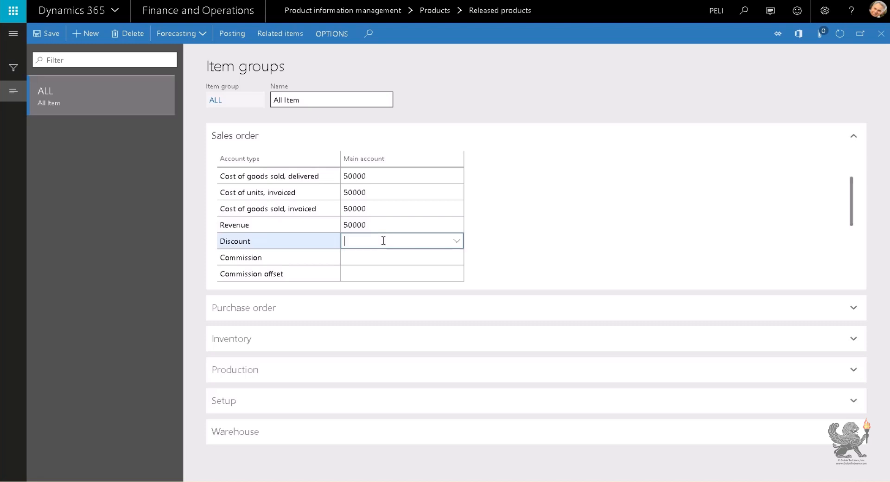
type("50000")
left_click(380, 258)
type("50000")
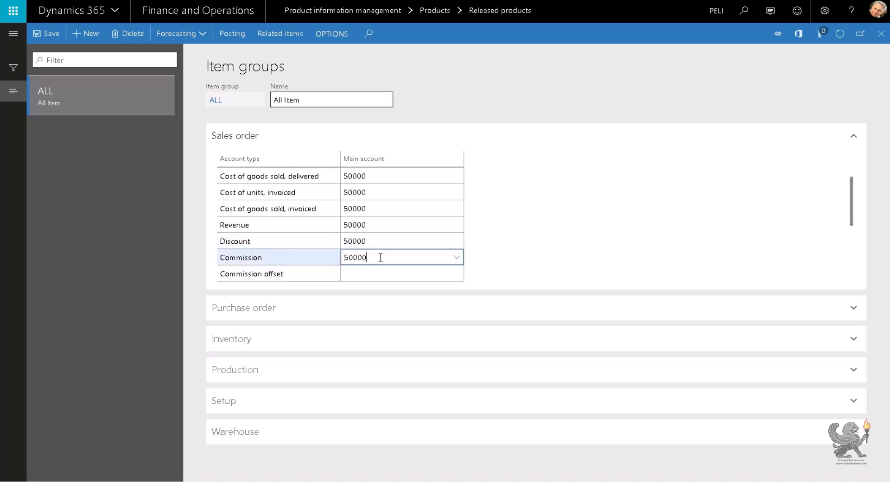
left_click(374, 274)
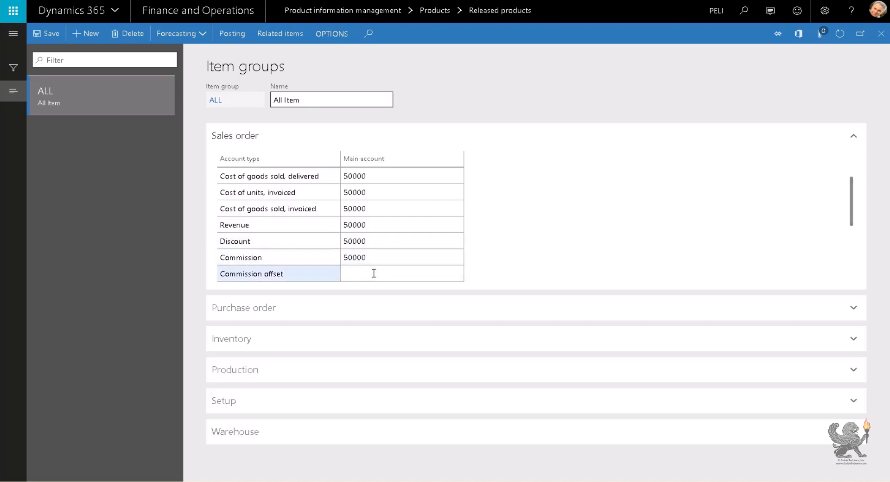
scroll(376, 248, "down", 5)
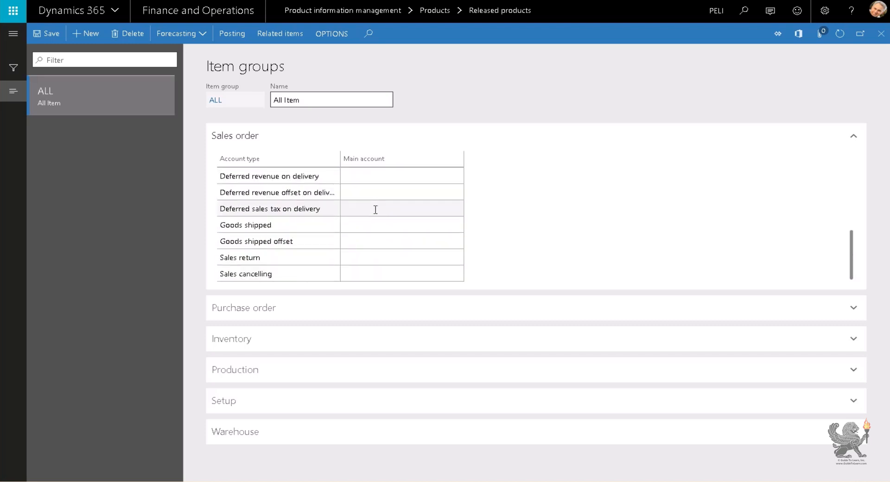
scroll(375, 210, "up", 3)
left_click(374, 206)
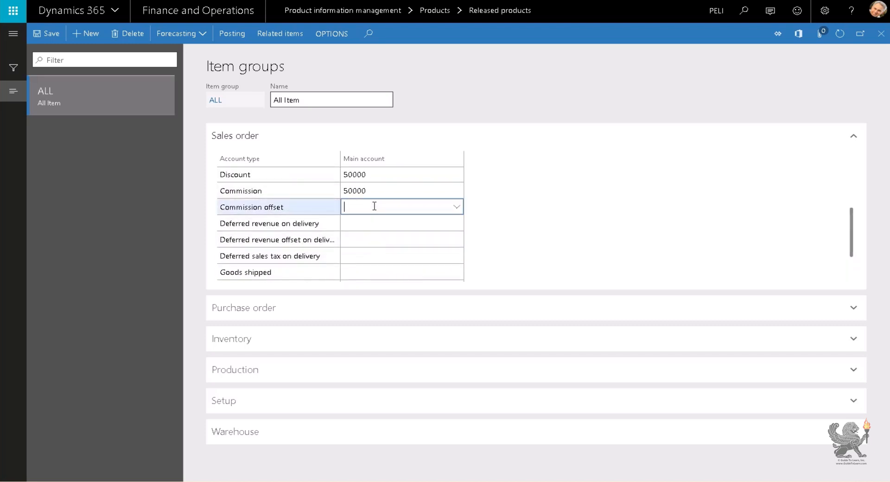
type("50000")
Assign main account 50000 to the sales order's deferred revenue, deferred revenue offset and deferred sales tax on delivery account types
left_click(369, 220)
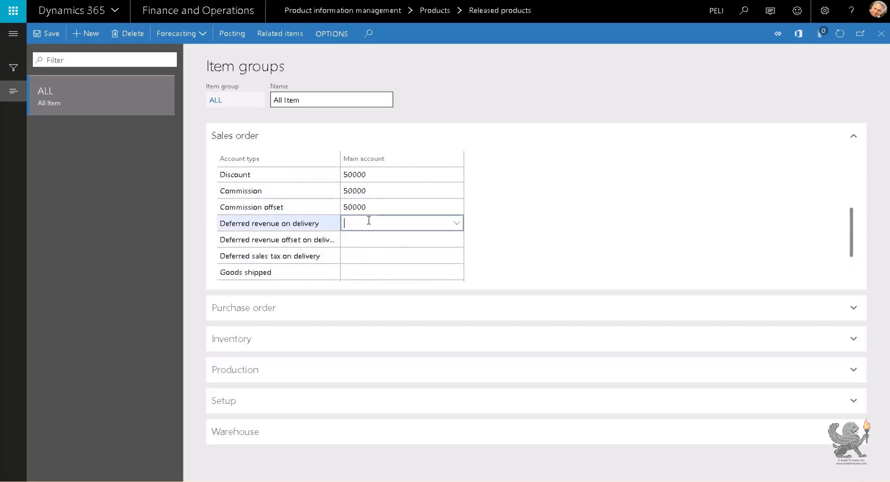
type("50000")
left_click(367, 240)
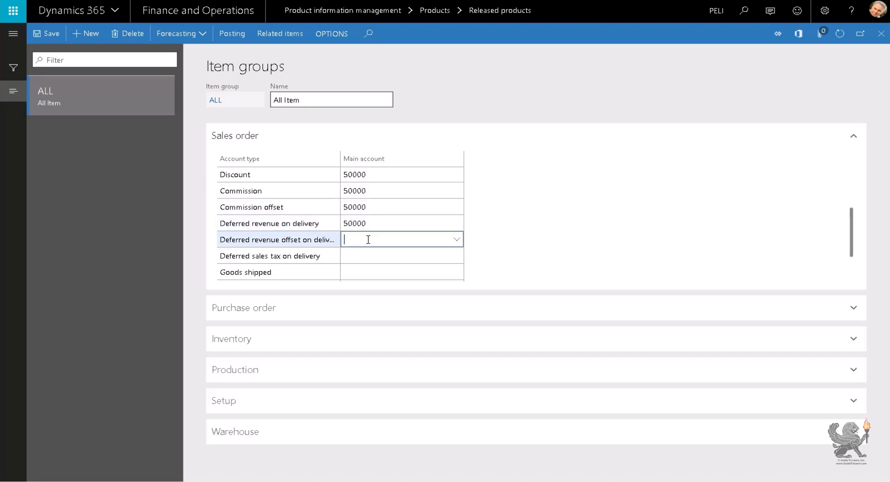
type("50000")
left_click(367, 253)
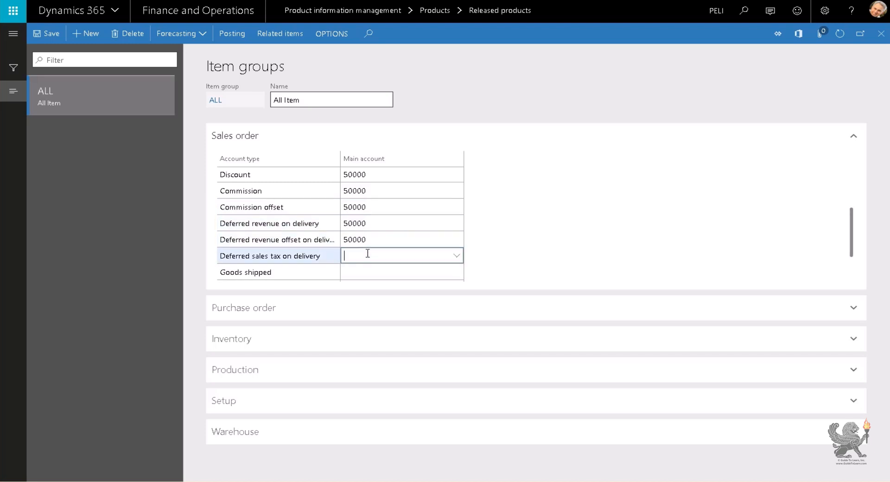
type("50000")
Assign main account 50000 to the sales order account types Goods shipped and Goods shipped offset
left_click(365, 274)
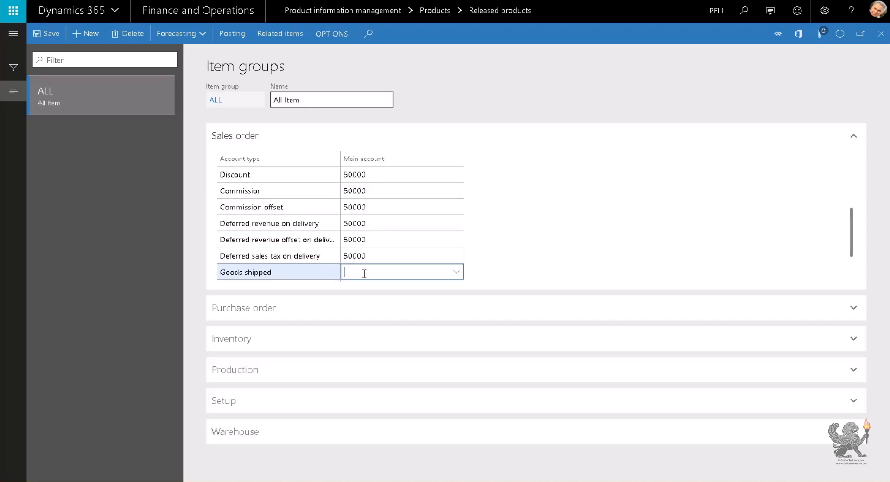
type("50000")
scroll(378, 248, "down", 1)
left_click(379, 242)
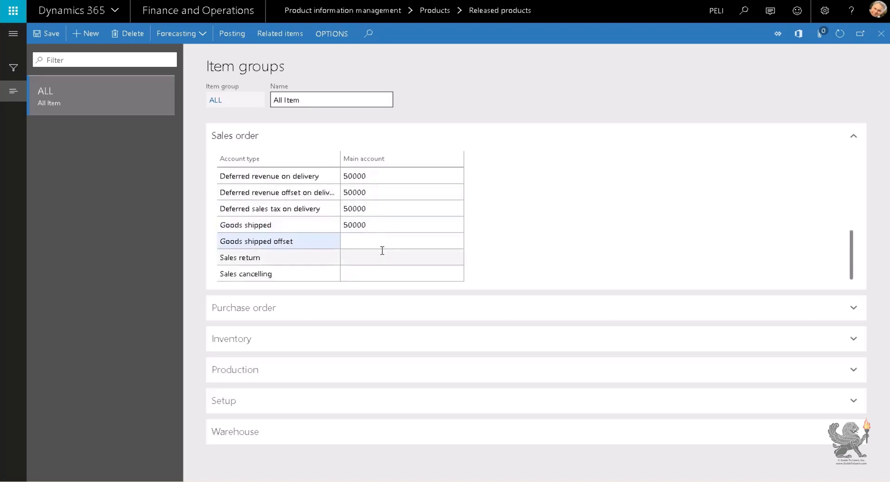
type("50000")
Assign main account 50000 to Sales return and Sales cancelling, and check the sales order account assignments
left_click(369, 258)
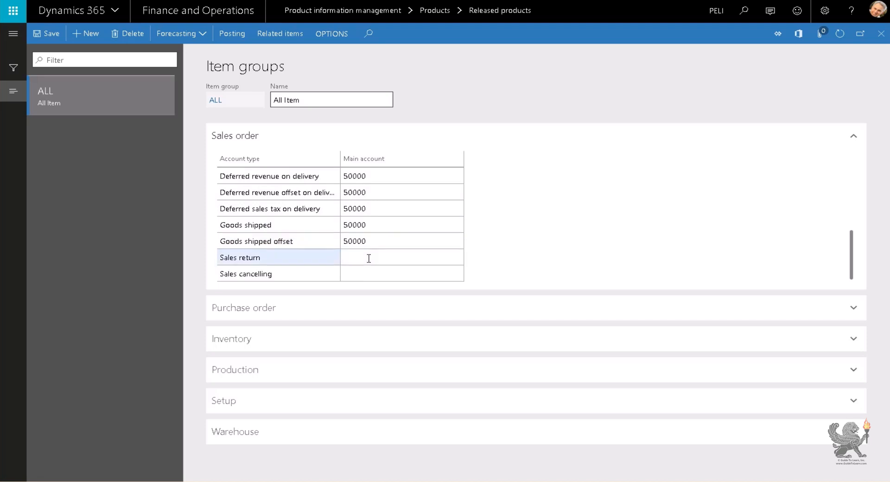
type("50000")
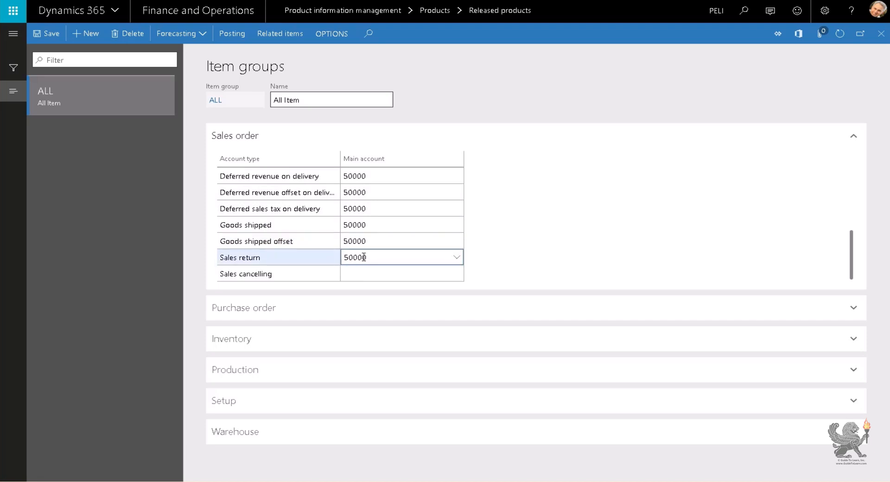
left_click(375, 271)
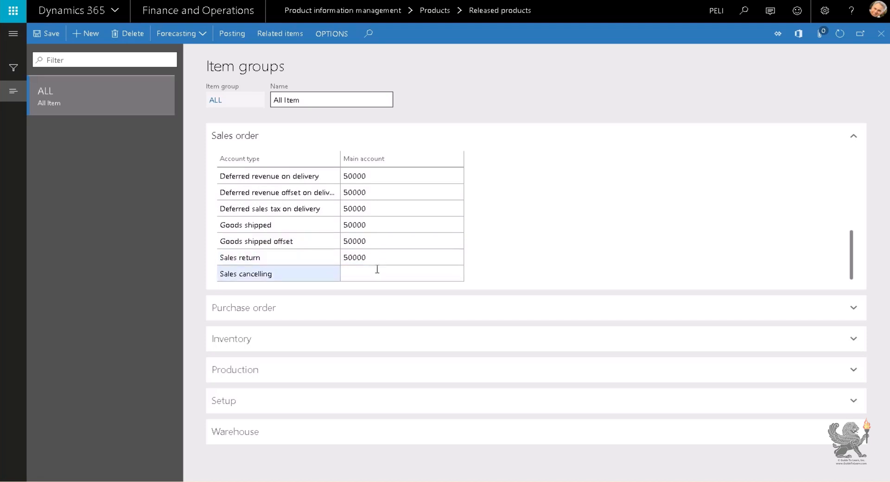
type("50000")
left_click(383, 259)
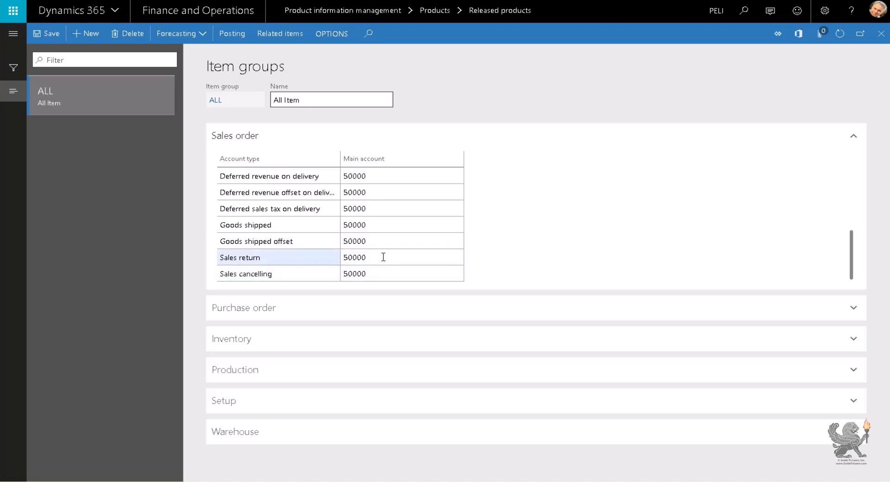
left_click(383, 257)
scroll(384, 253, "up", 5)
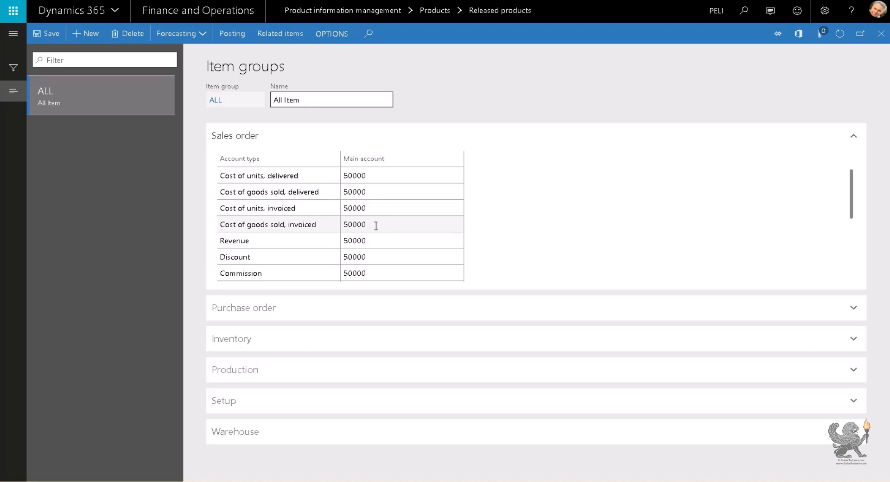
Collapse the sales order accounts, show the purchase order accounts and widen their Account type column to fit the full names
left_click(224, 138)
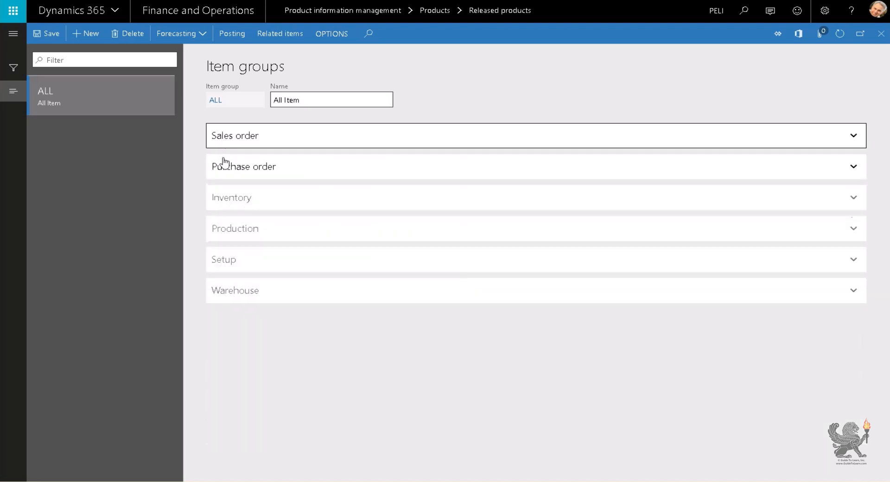
left_click(224, 164)
left_click(376, 210)
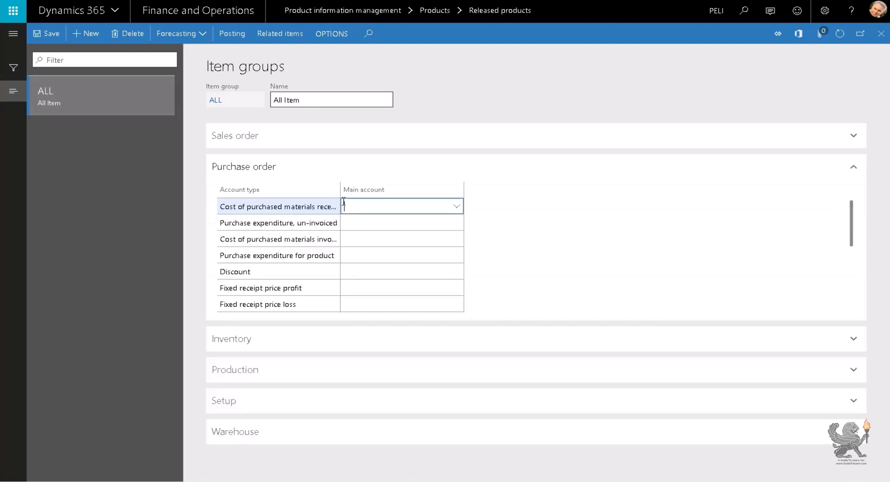
left_click_drag(341, 193, 379, 193)
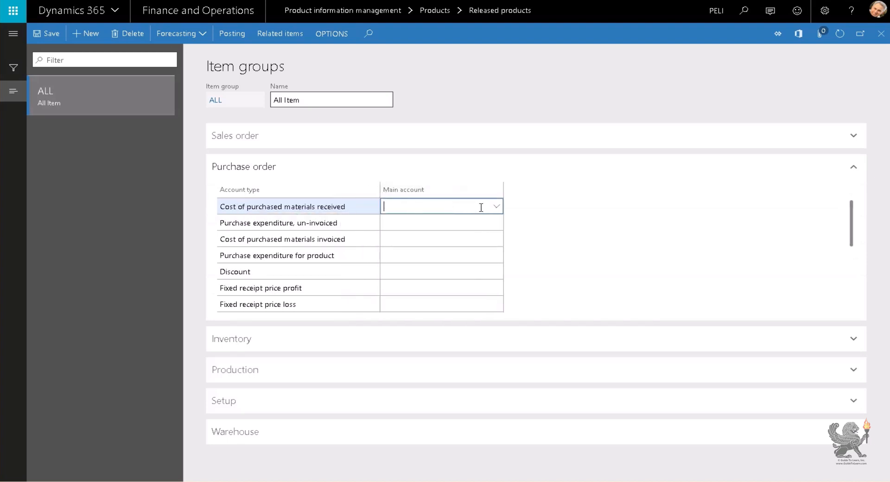
Assign main account 50001 to the purchase order's Cost of purchased materials received, Purchase expenditure, un-invoiced and Cost of purchased materials invoiced
type("0001")
left_click(497, 207)
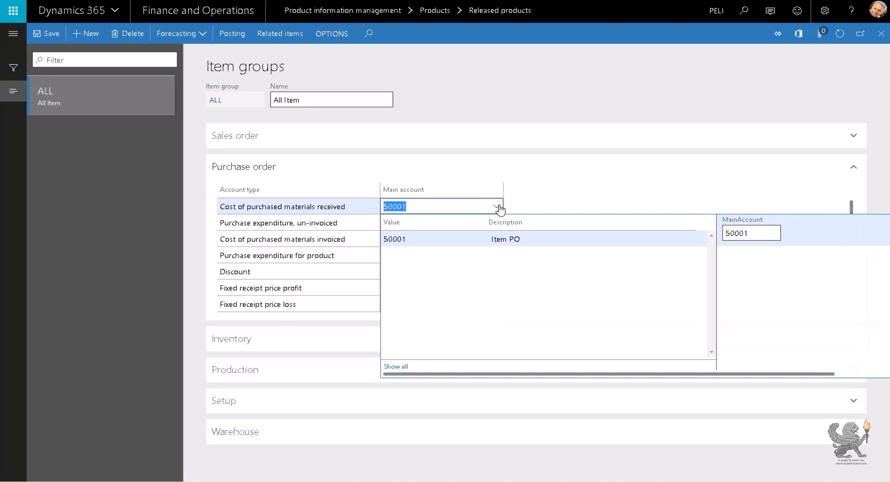
left_click(497, 207)
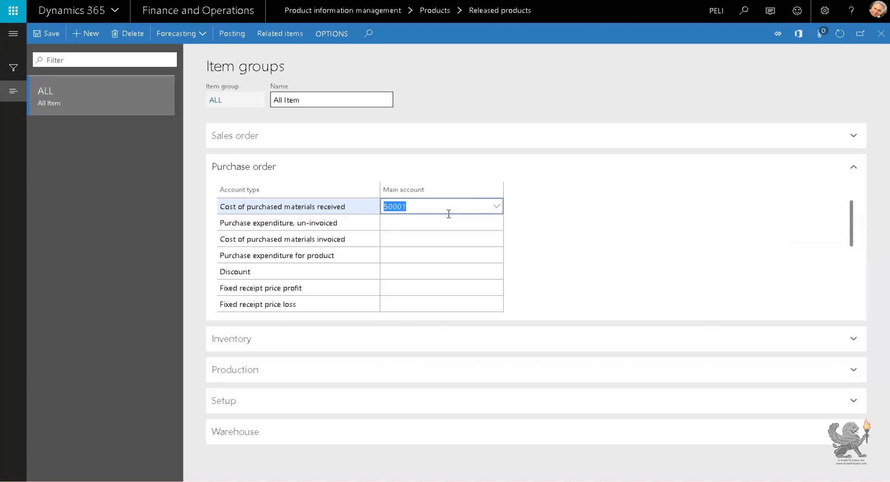
left_click(439, 228)
type("50001")
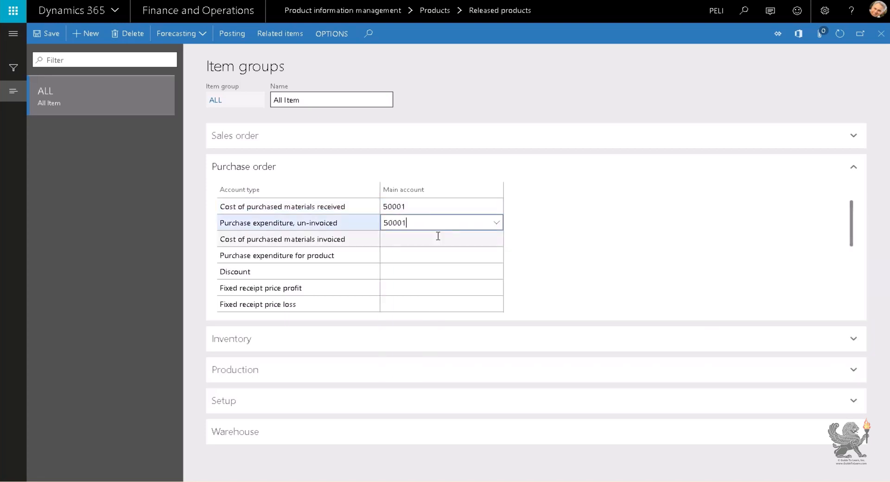
left_click(438, 237)
type("50001")
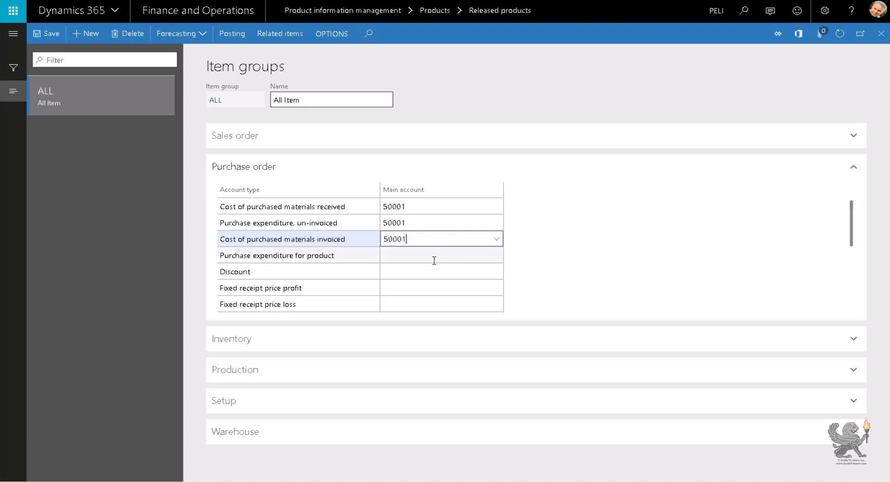
Assign main account 50001 to the purchase order's Purchase expenditure for product, Discount, Fixed receipt price profit and Fixed receipt price loss
left_click(435, 259)
type("50001")
left_click(434, 271)
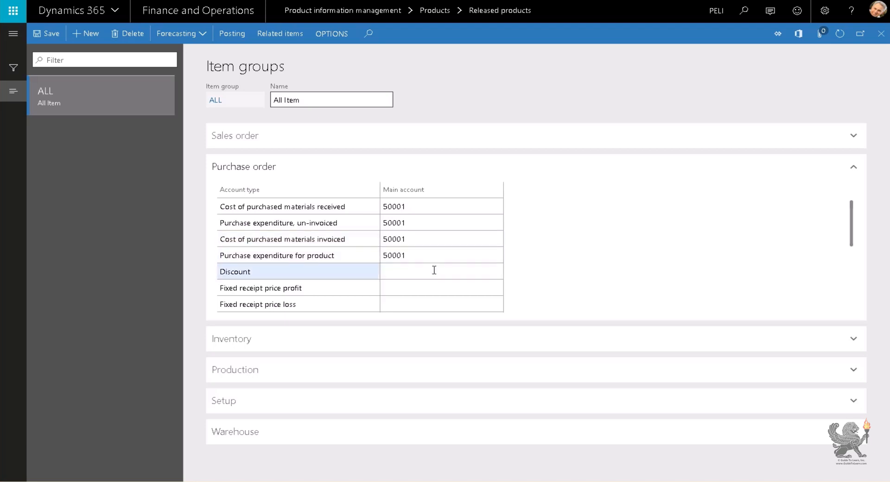
type("50001")
left_click(435, 289)
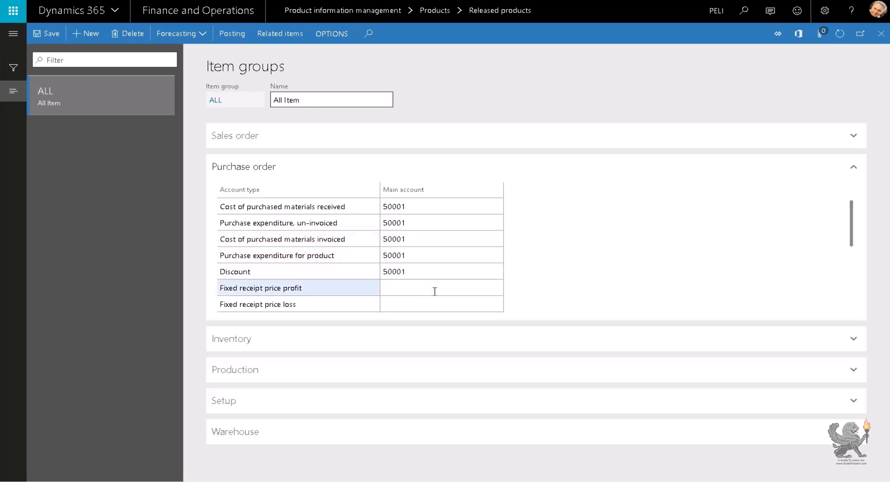
type("50001")
left_click(436, 303)
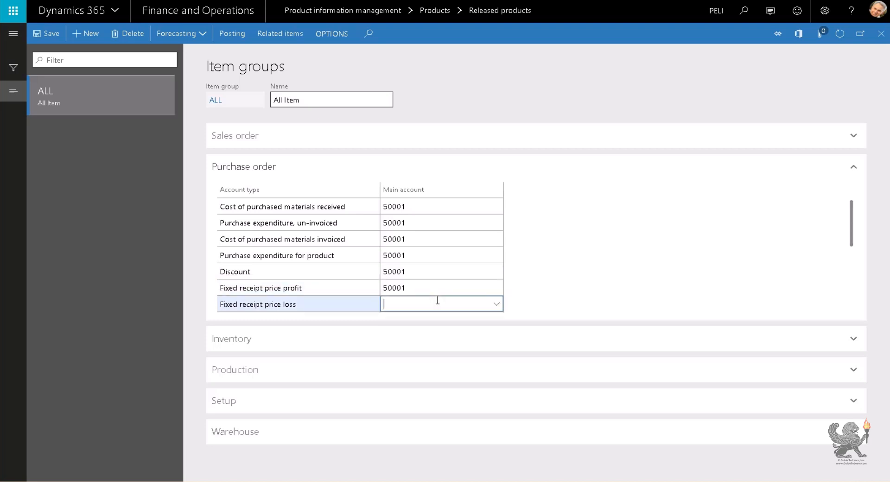
type("50001")
Assign main account 50001 to the purchase order account types Fixed receipt price offset, Charge and Stock variation
scroll(436, 278, "down", 2)
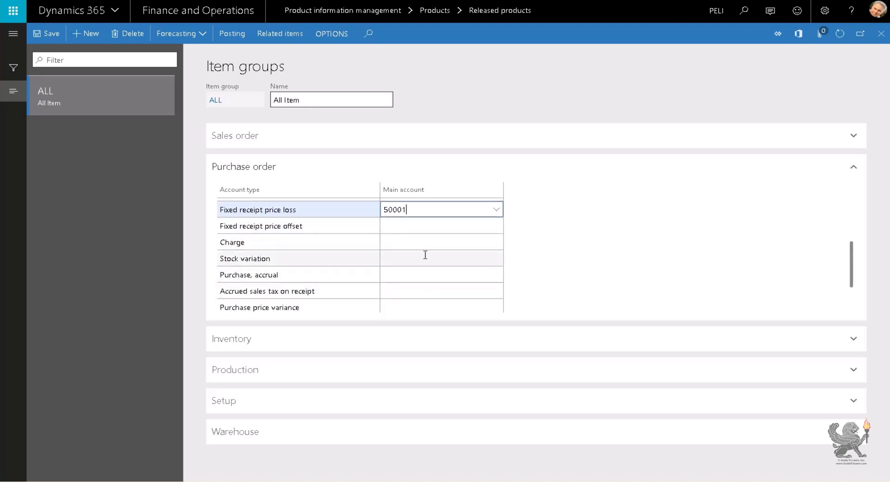
left_click(422, 232)
type("50001")
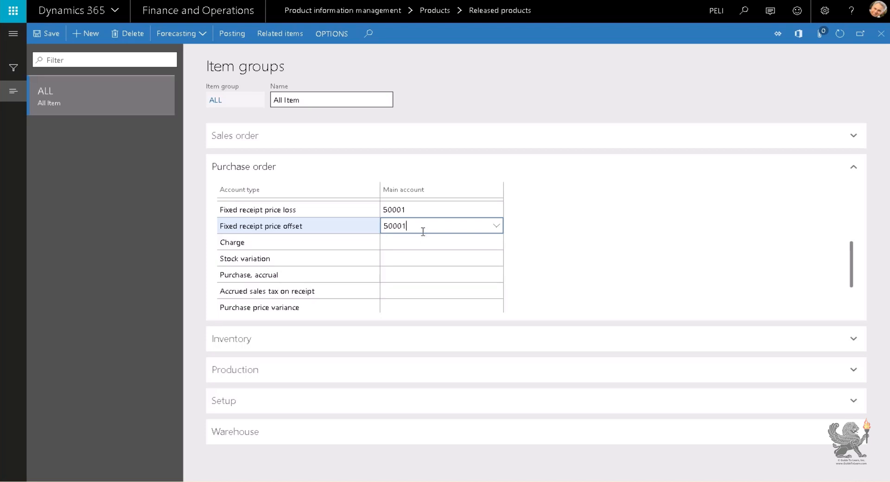
left_click(421, 243)
type("50001")
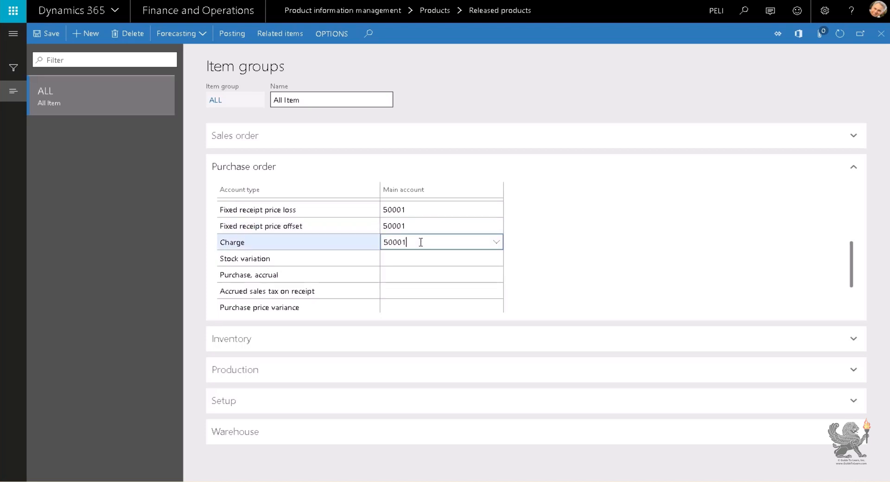
left_click(421, 261)
type("50001")
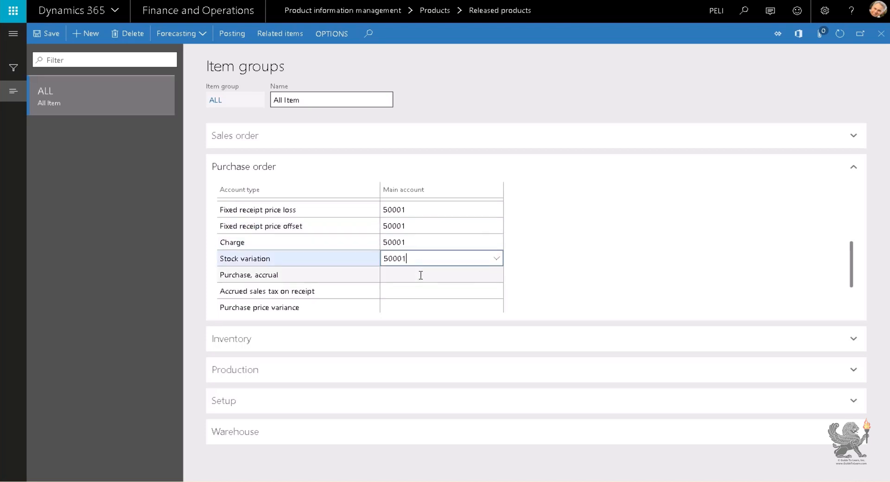
Assign main account 50001 to the purchase order's Purchase, accrual, Accrued sales tax on receipt and Purchase price variance
left_click(421, 277)
type("50001")
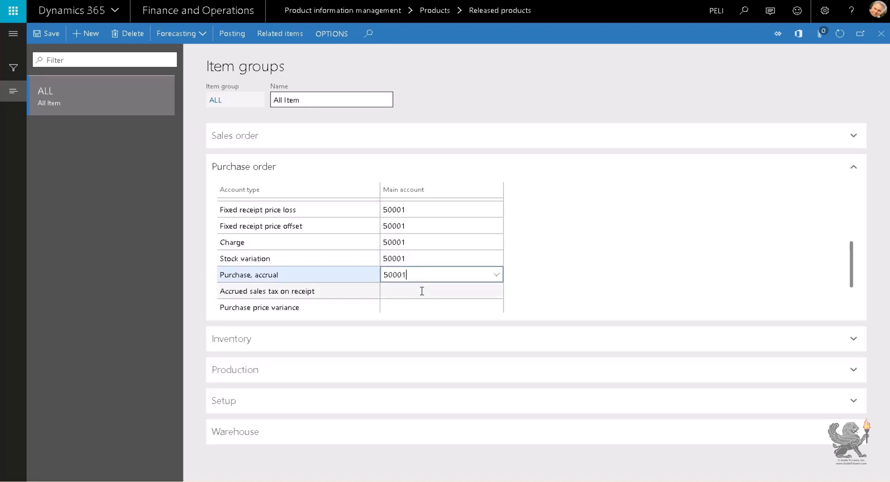
left_click(424, 290)
type("50001")
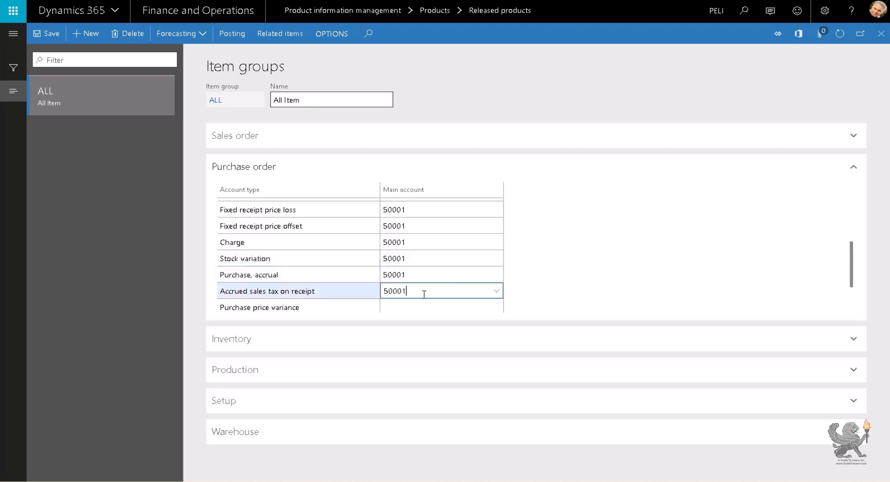
scroll(422, 278, "down", 1)
left_click(420, 260)
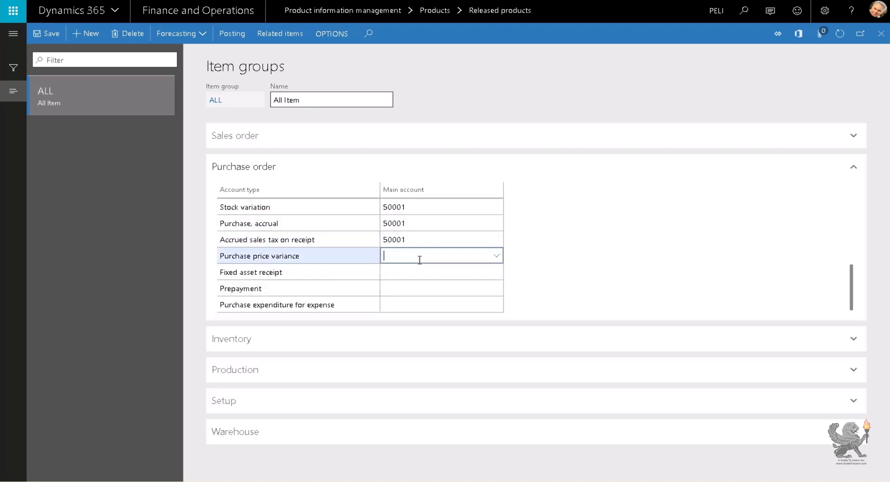
type("50001")
Assign main account 50001 to the purchase order's Fixed asset receipt, Prepayment and Purchase expenditure for expense
left_click(423, 273)
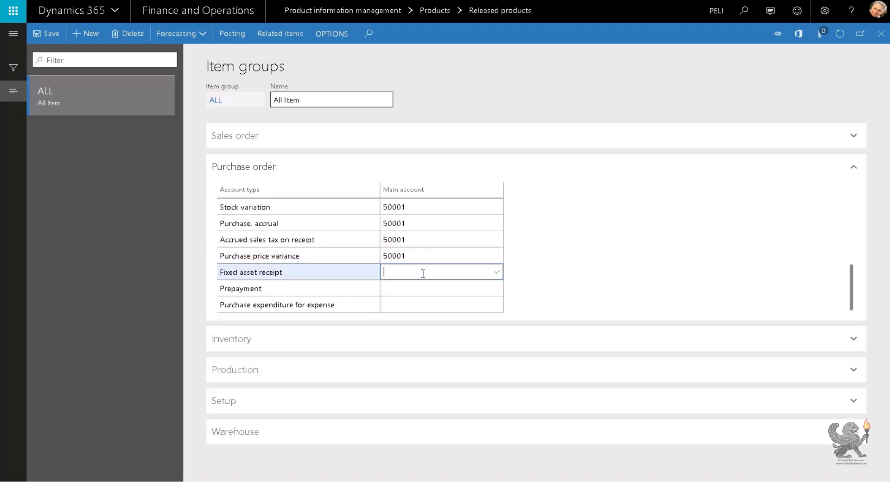
type("50001")
left_click(423, 288)
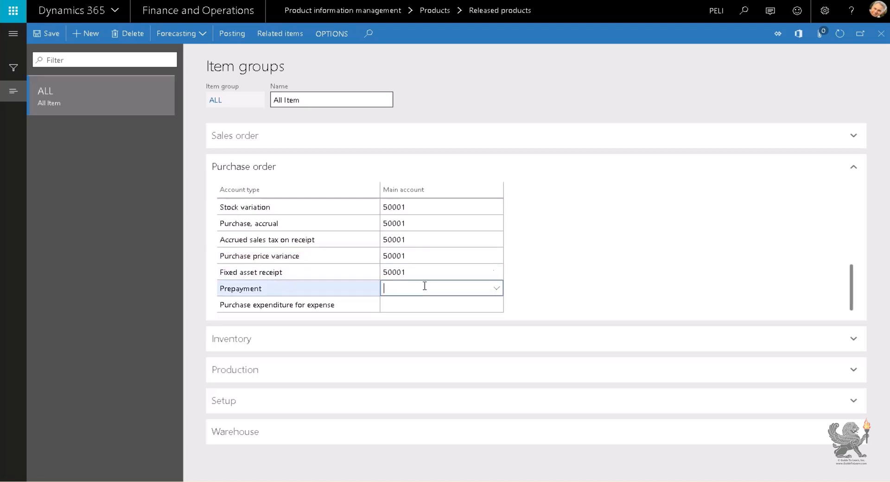
type("50001")
left_click(423, 300)
type("50001")
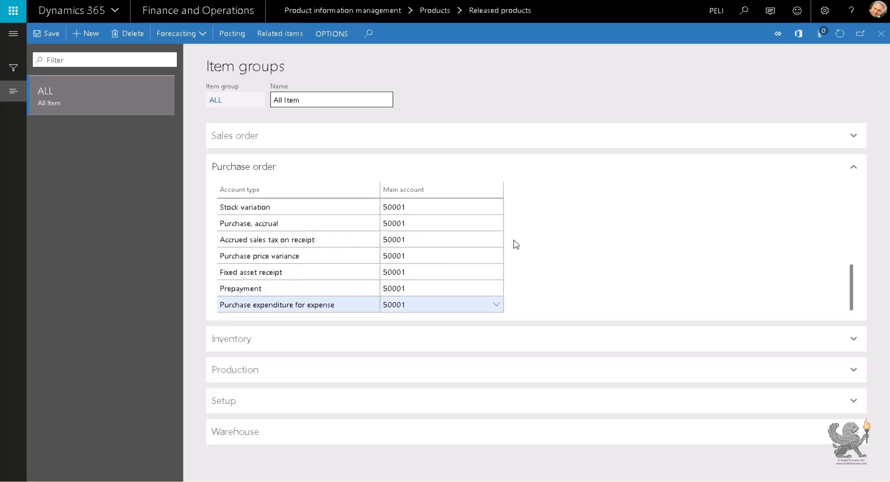
From the item group's inventory accounts, open the main account details and rename main account 50003 to Item Inv
left_click(260, 167)
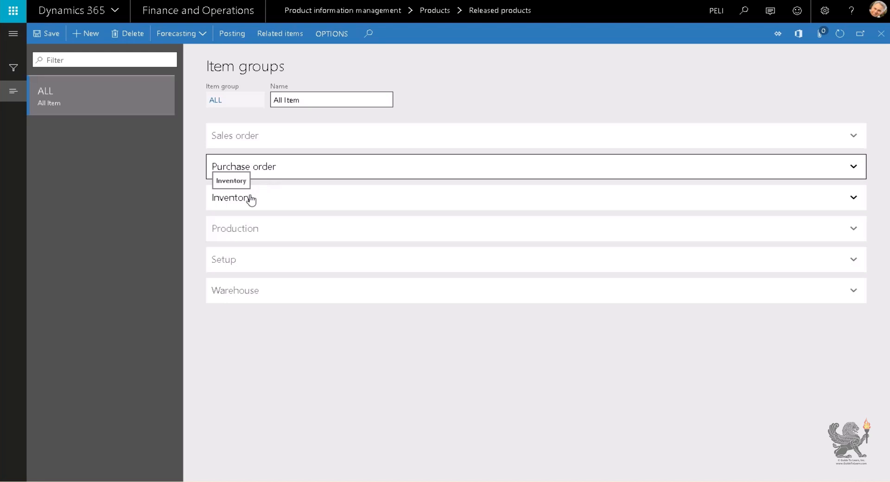
left_click(251, 199)
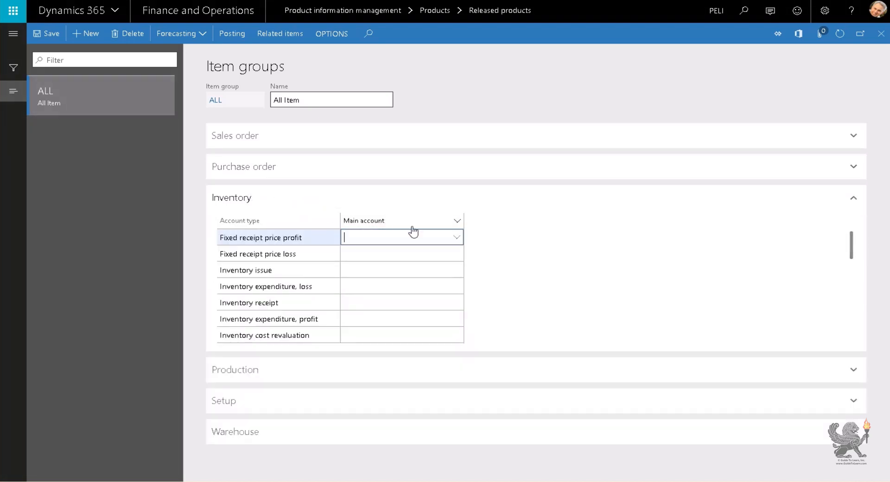
right_click(460, 241)
left_click(481, 311)
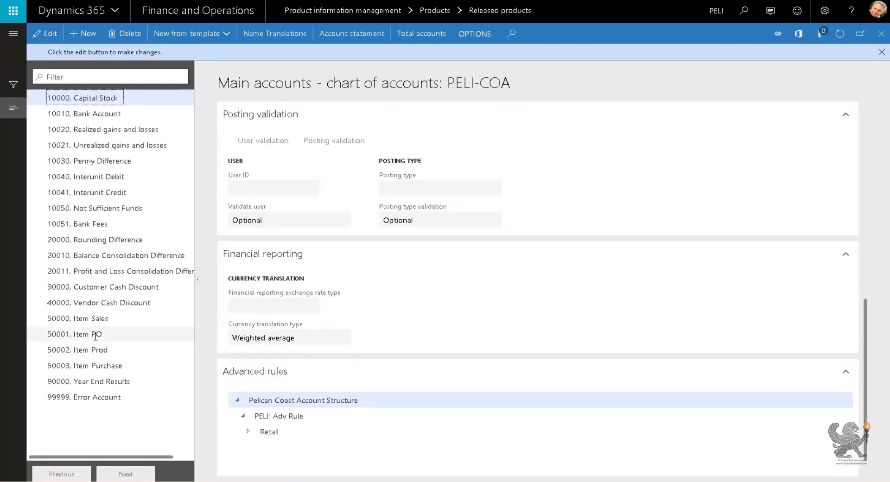
double_click(107, 366)
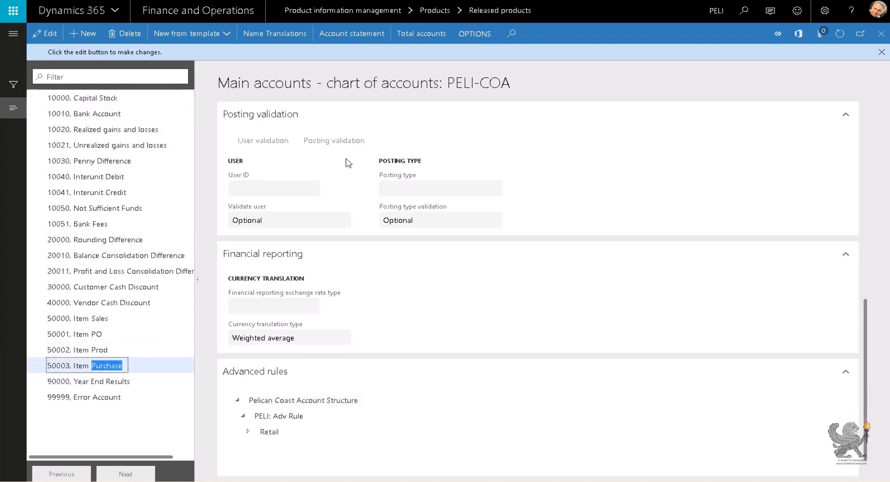
left_click(45, 34)
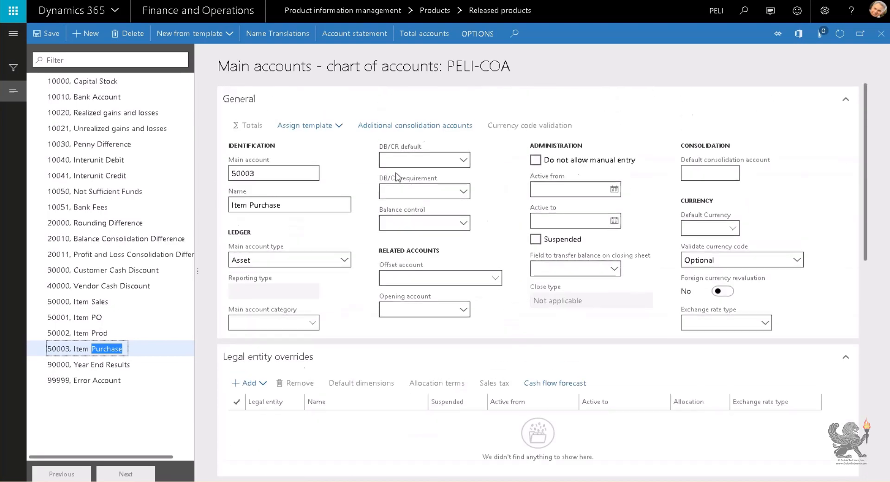
type("Inv")
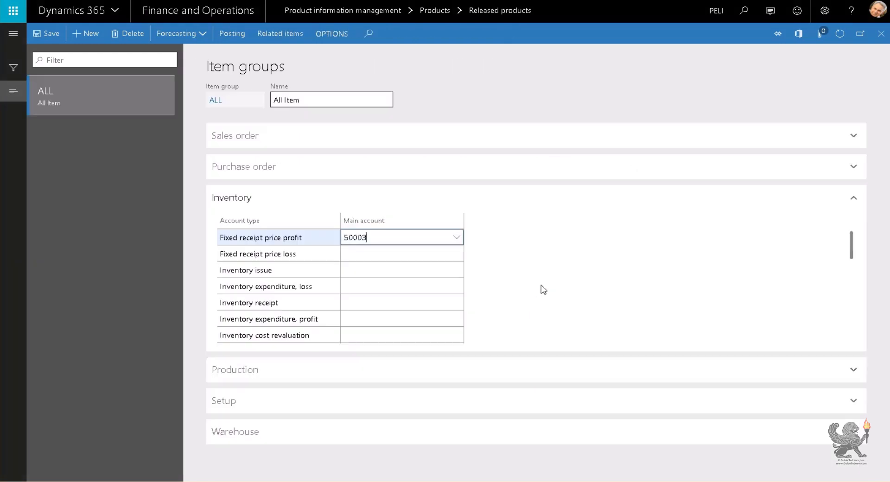
Assign main account 50003 to the inventory account types Fixed receipt price profit, Fixed receipt price loss and Inventory issue
left_click(458, 237)
key("ctrl+c")
left_click(457, 238)
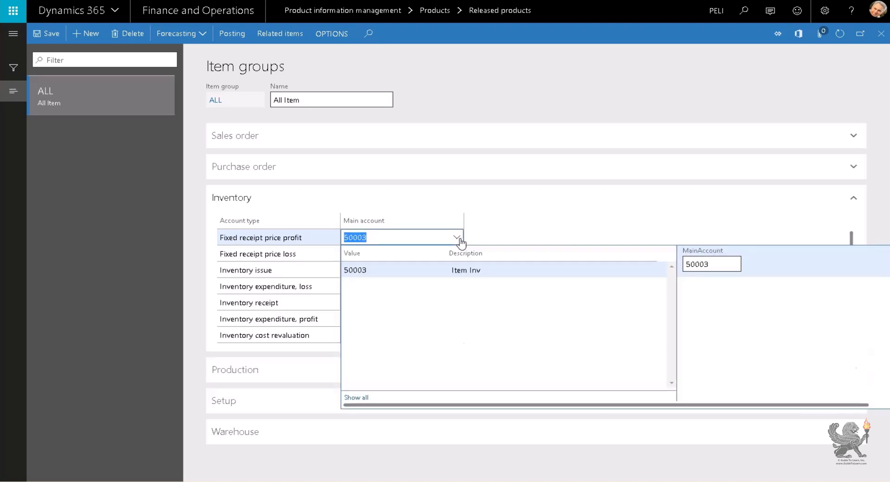
left_click(457, 238)
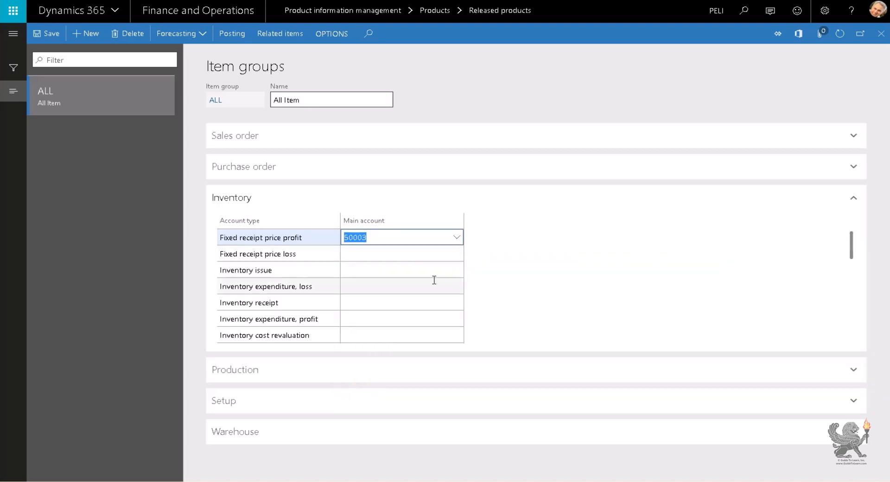
left_click(438, 257)
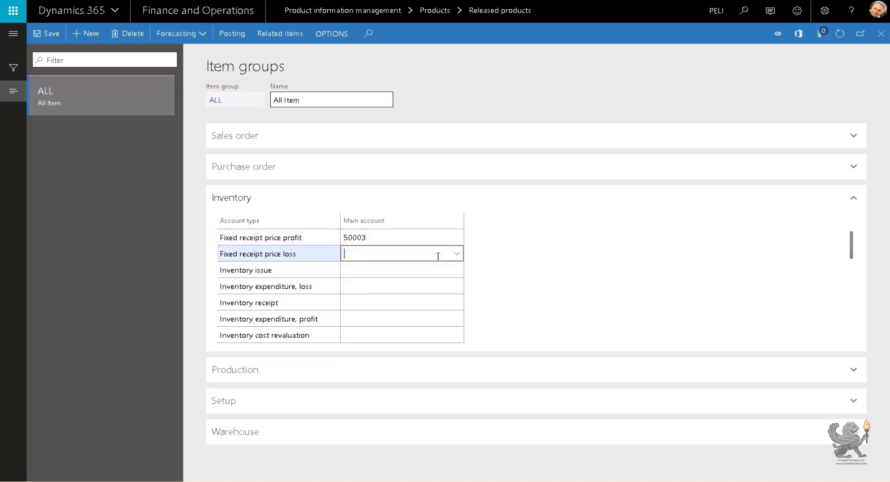
key("ctrl+v")
left_click(437, 269)
key("ctrl+v")
Assign main account 50003 to the remaining inventory account types, from Inventory expenditure, loss through Rounding - Profit
left_click(433, 282)
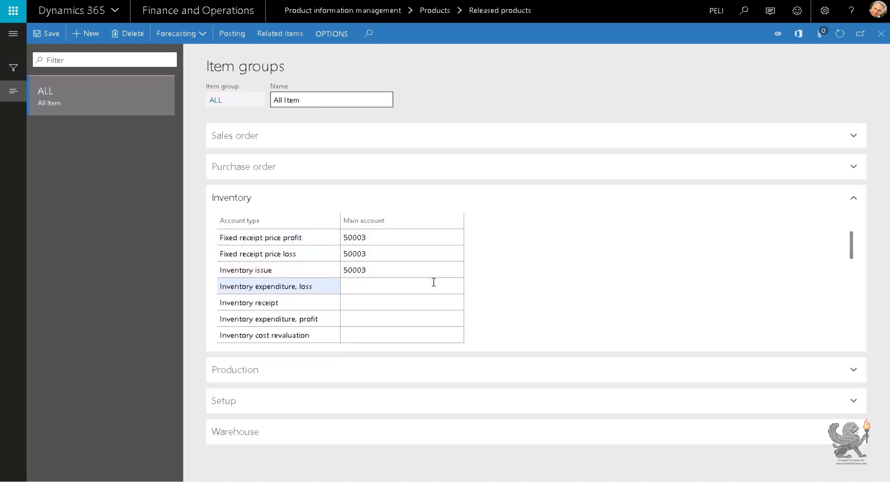
key("ctrl+v")
left_click(433, 299)
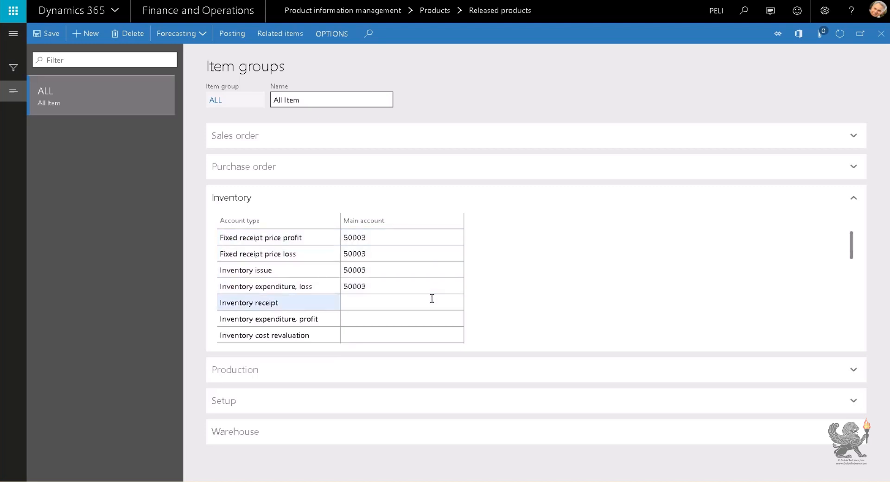
key("ctrl+v")
left_click(427, 322)
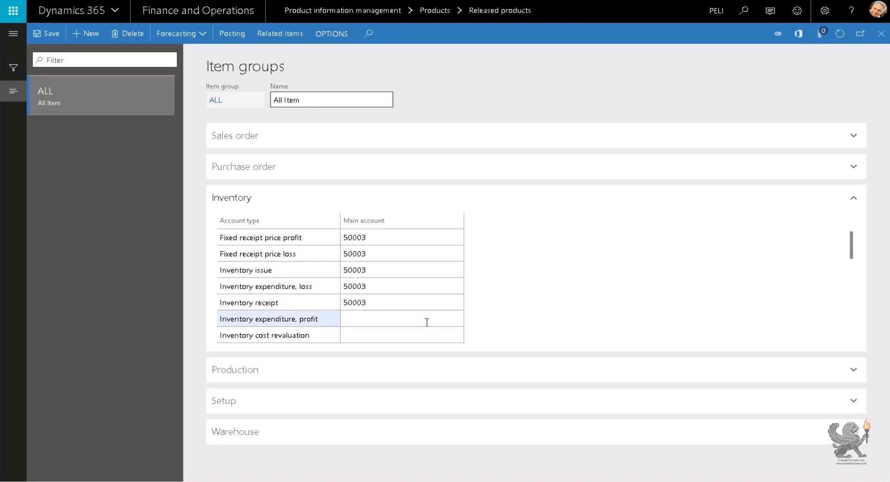
key("ctrl+v")
left_click(424, 334)
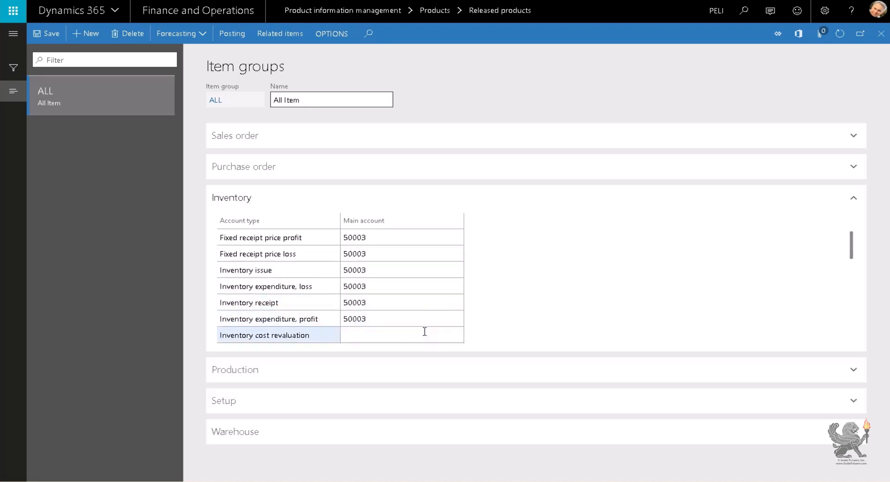
key("ctrl+v")
scroll(425, 322, "down", 2)
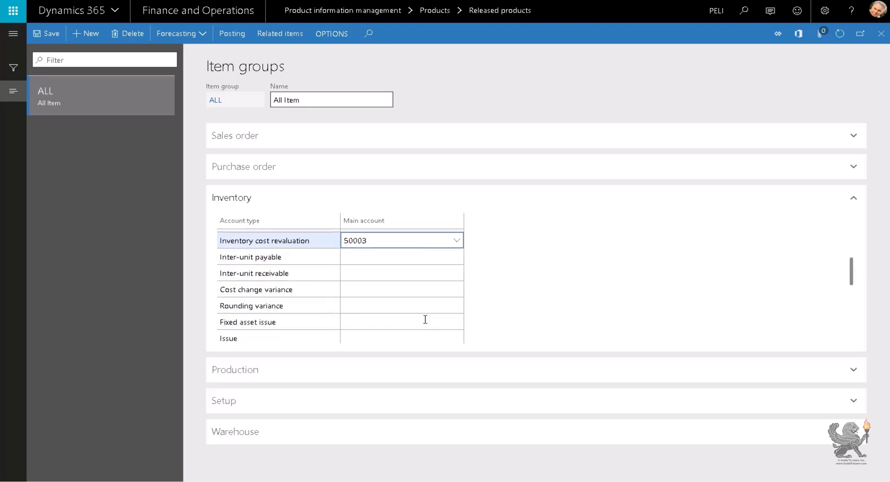
left_click(418, 261)
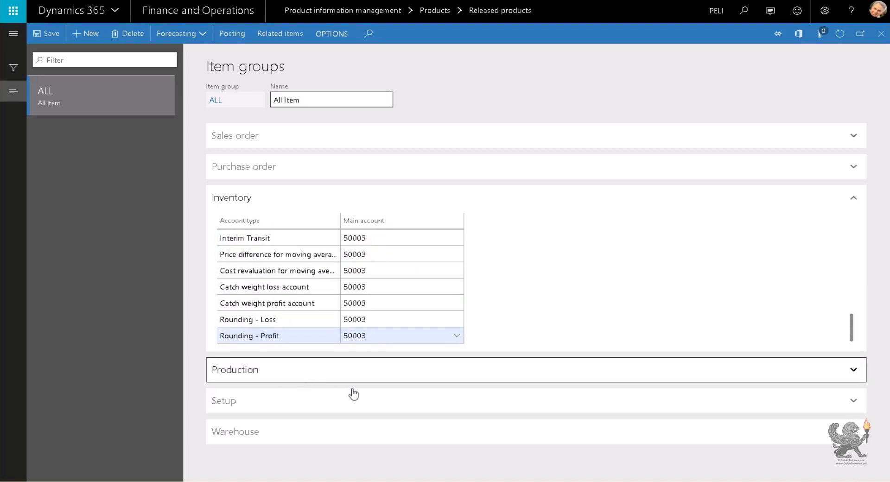
Assign main account 50002 to the production account types from the first Estimated cost of materials consumed through Estimated manufactured cost, WIP
left_click(352, 381)
left_click(386, 409)
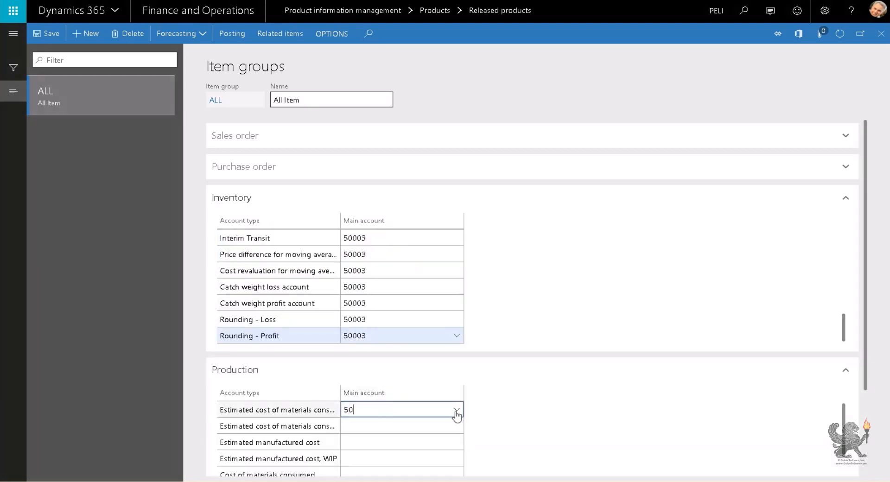
scroll(457, 416, "down", 2)
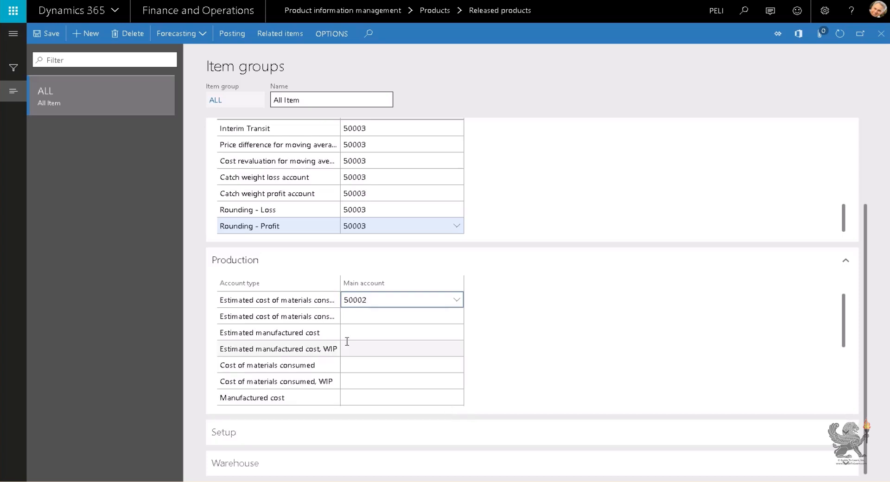
left_click(359, 319)
type("500")
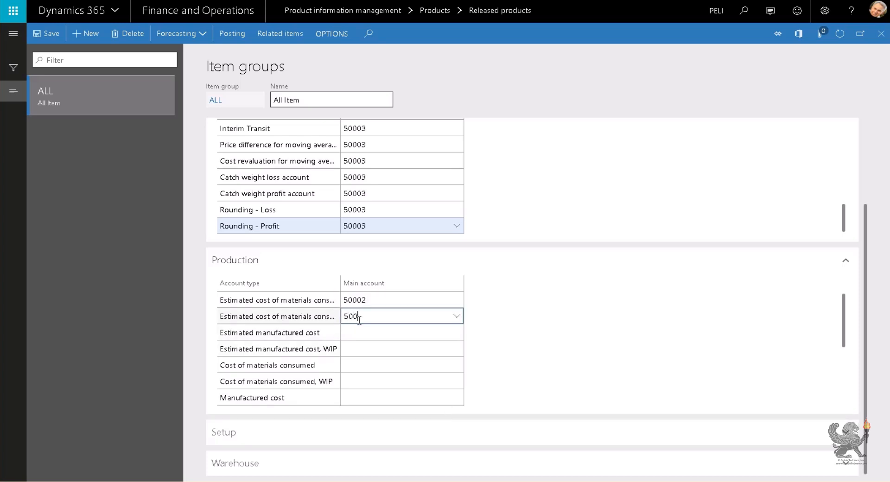
type("02")
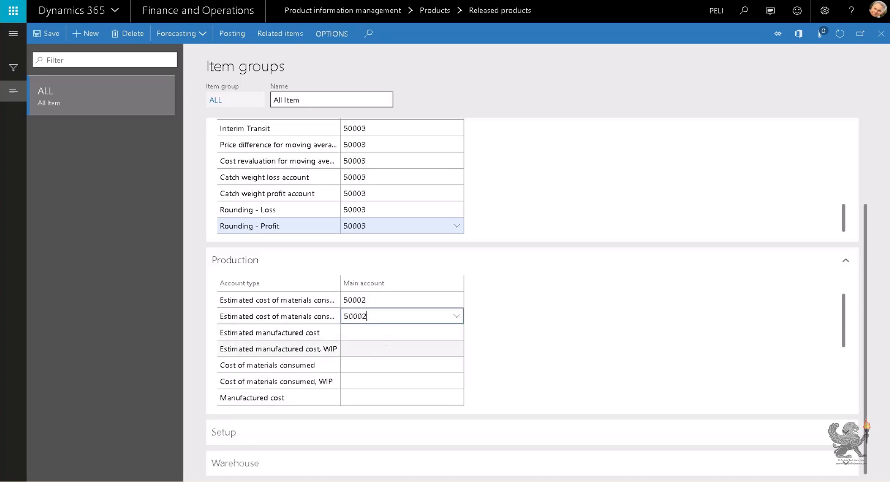
left_click(392, 334)
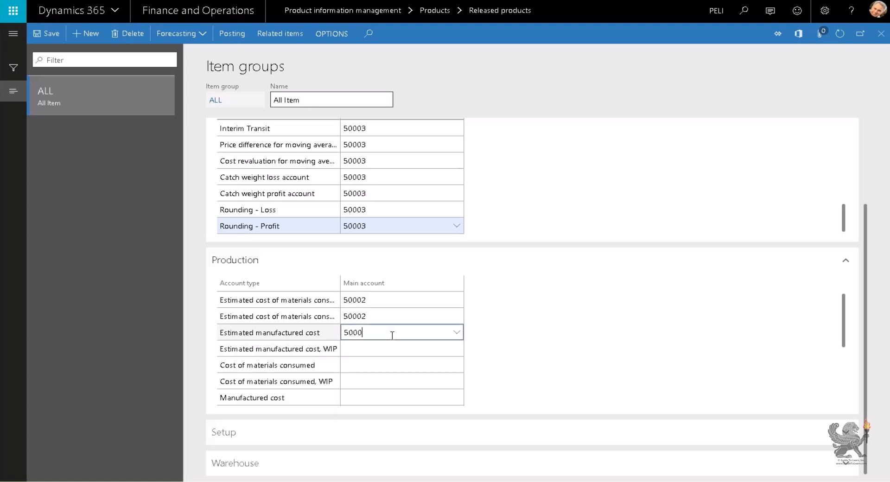
key("Return")
type("50002")
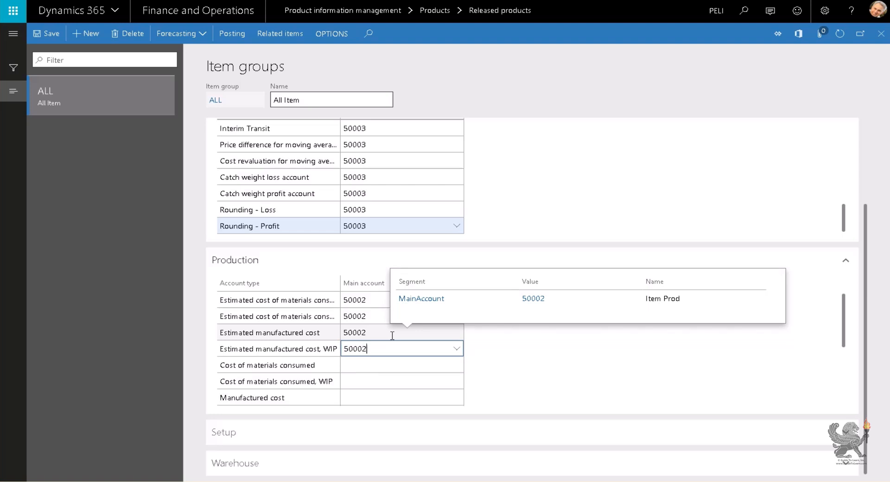
key("Return")
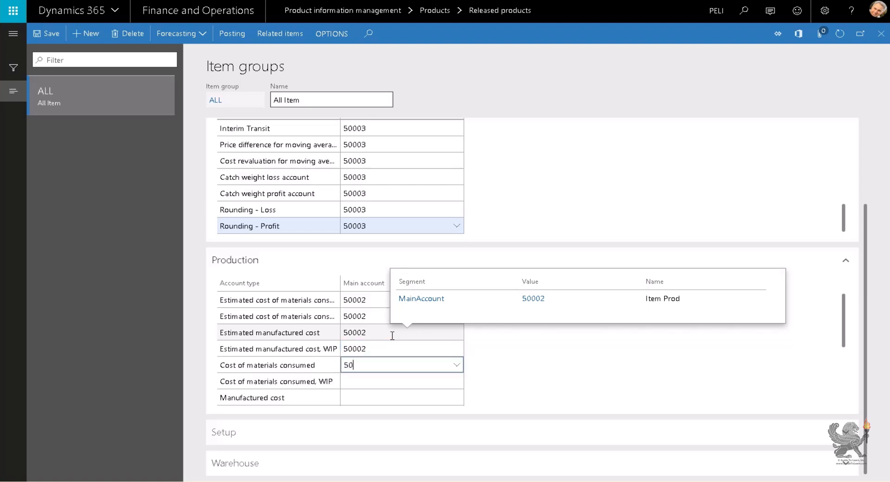
Assign main account 50002 to the production account types from Cost of materials consumed through Manufactured cost, WIP
type("50002")
key("Return")
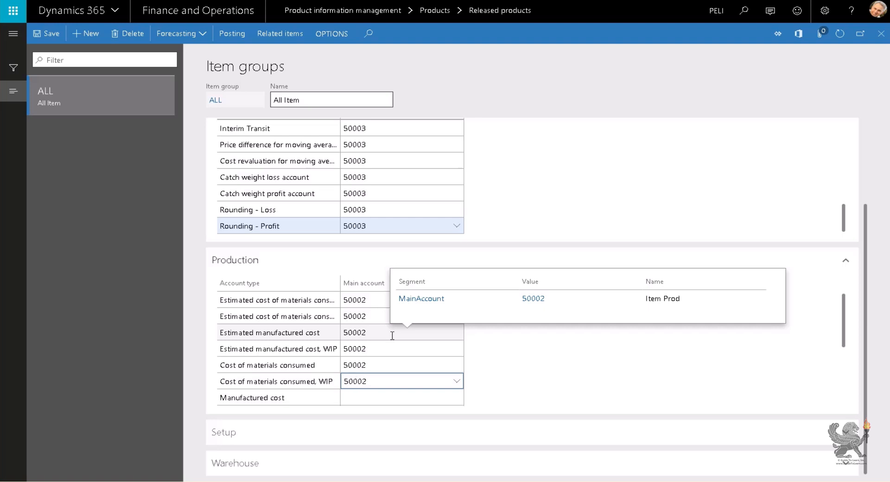
key("Return")
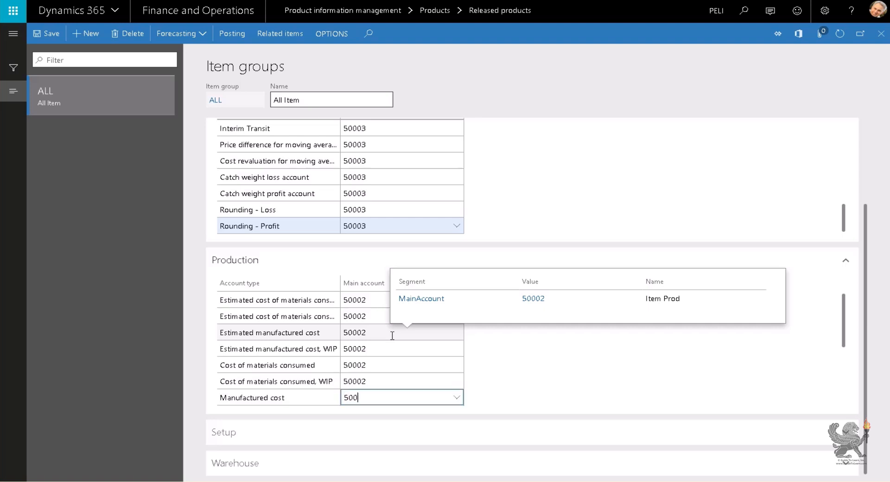
type("50002")
key("Return")
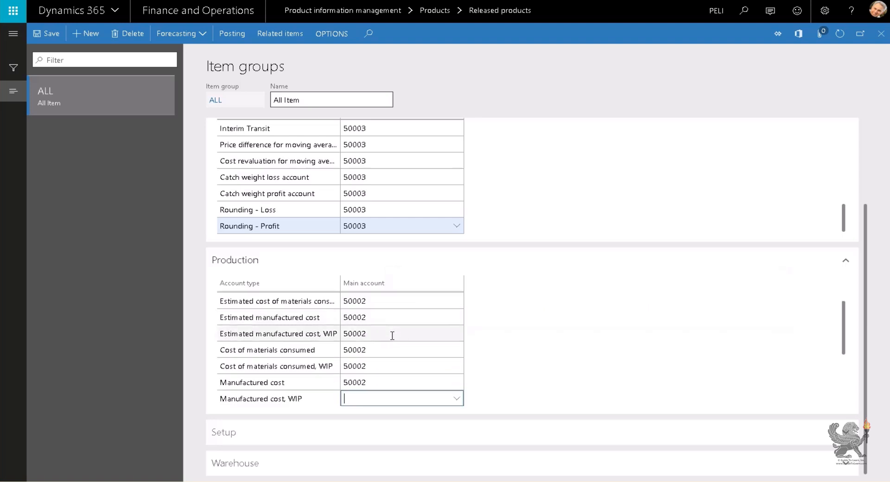
type("5002")
key("Return")
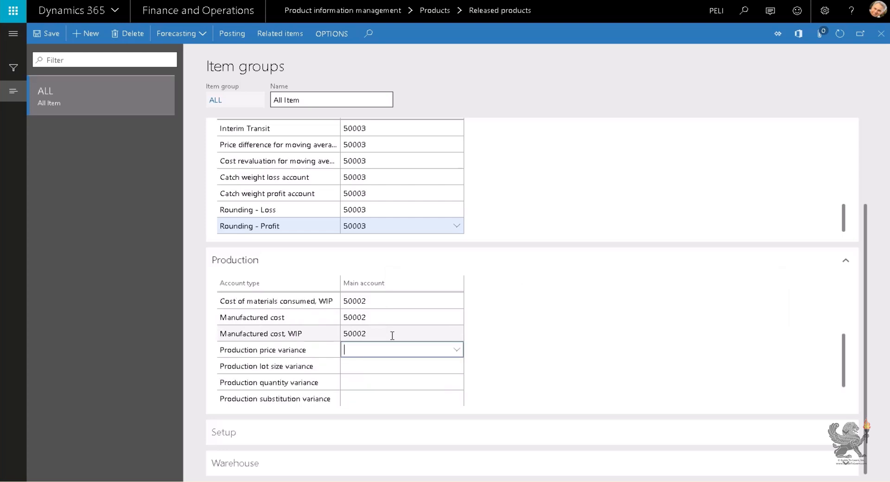
Assign main account 50002 to the four production variance account types and to Lean service WIP receipt and Lean service WIP clearing
type("5000")
key("Return")
type("50002")
key("Return")
type("50002")
key("Return")
type("50002")
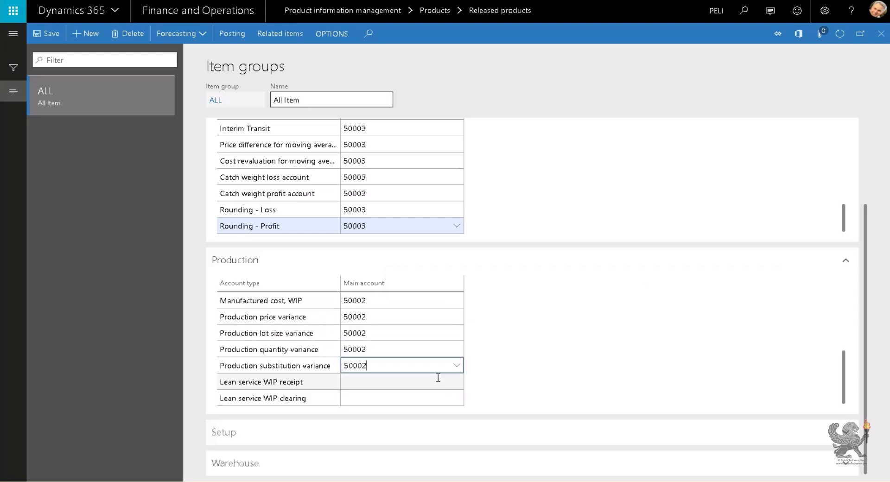
key("Return")
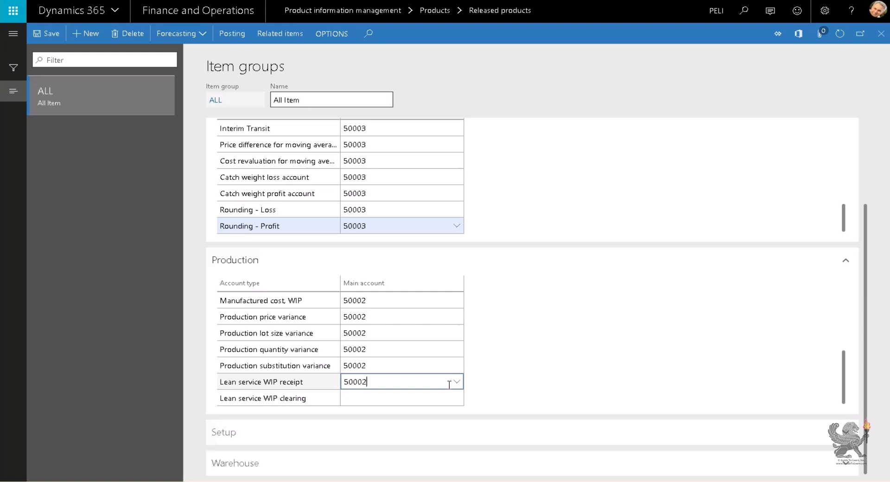
key("Return")
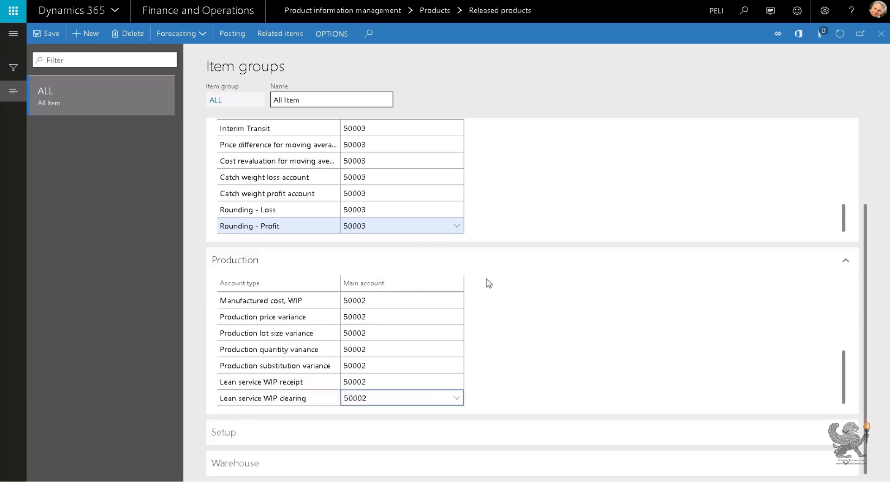
Return to the new released product IPS and create it with item group ALL, storage dimension group SiteWH and tracking dimension group None
left_click(859, 70)
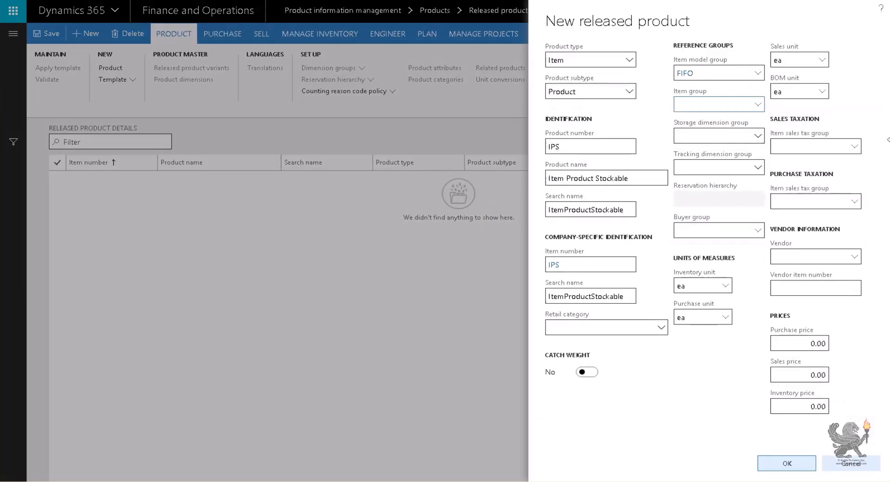
left_click(758, 105)
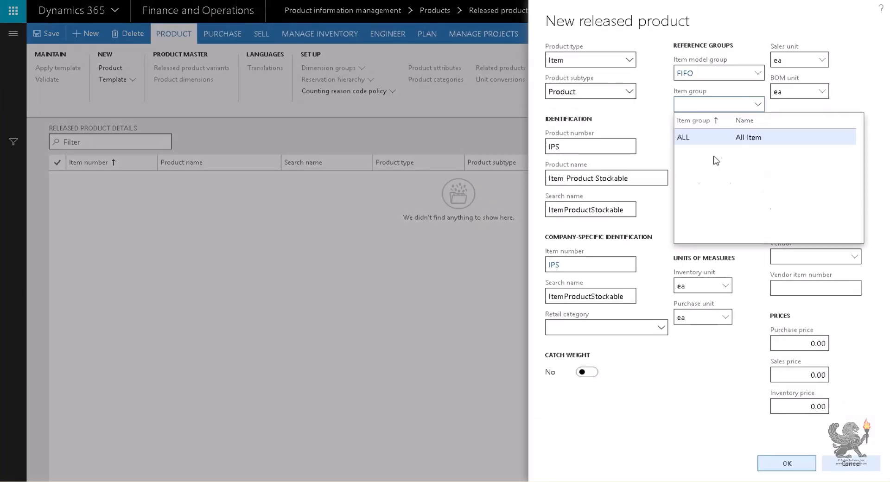
left_click(719, 137)
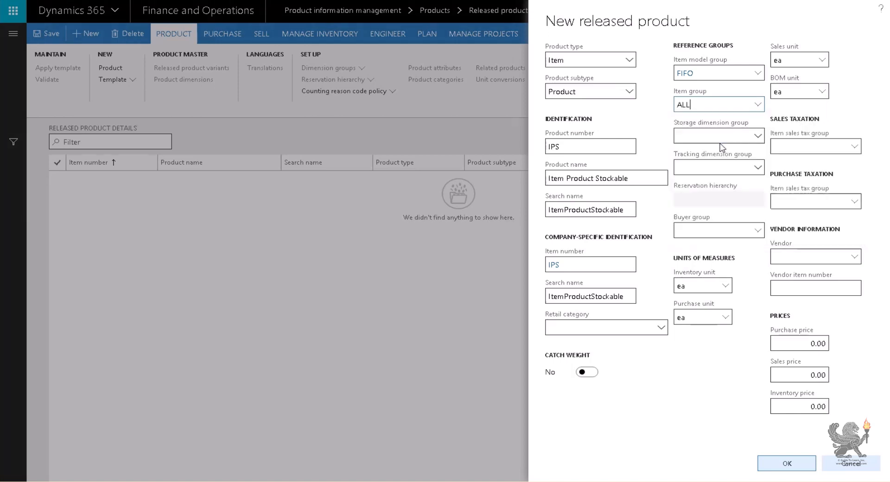
left_click(756, 139)
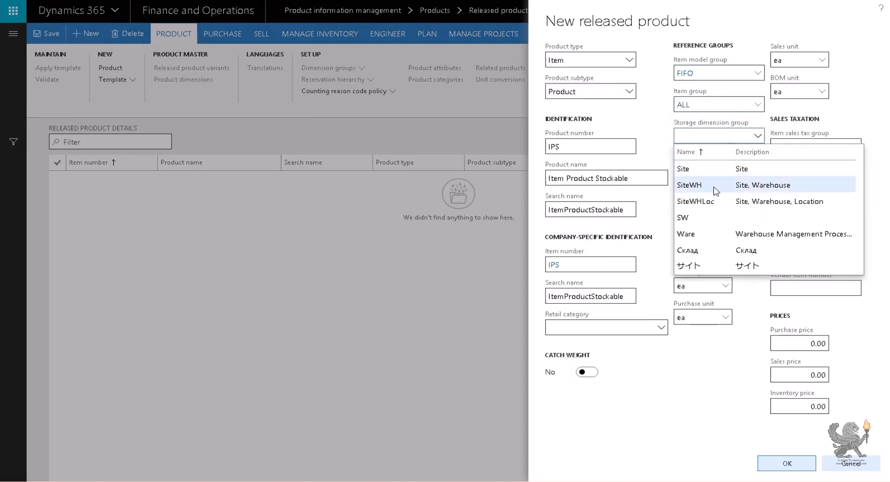
left_click(714, 187)
left_click(761, 169)
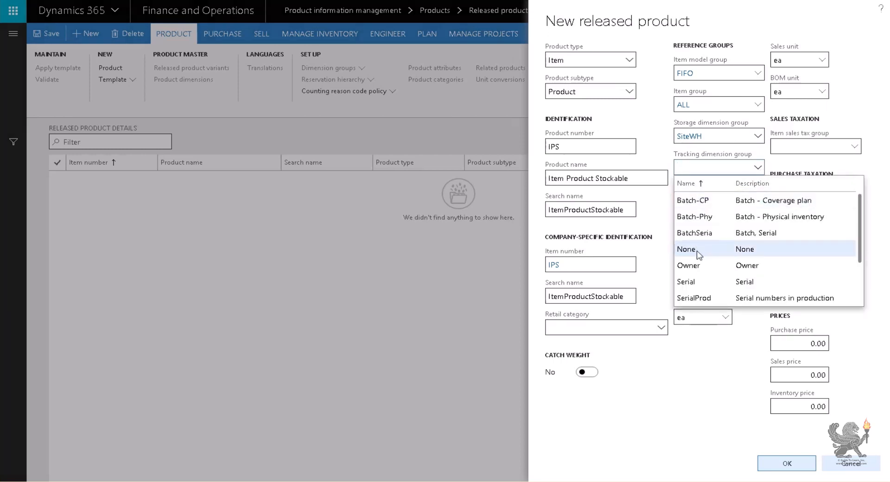
left_click(697, 250)
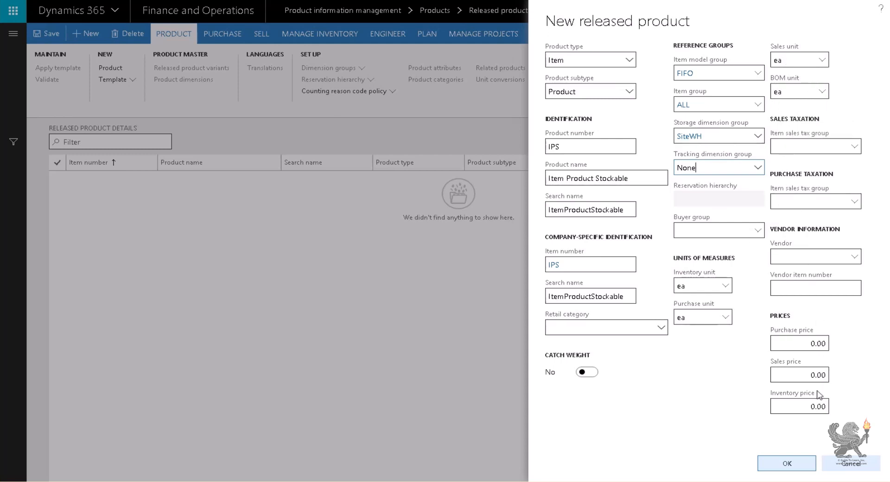
left_click(787, 454)
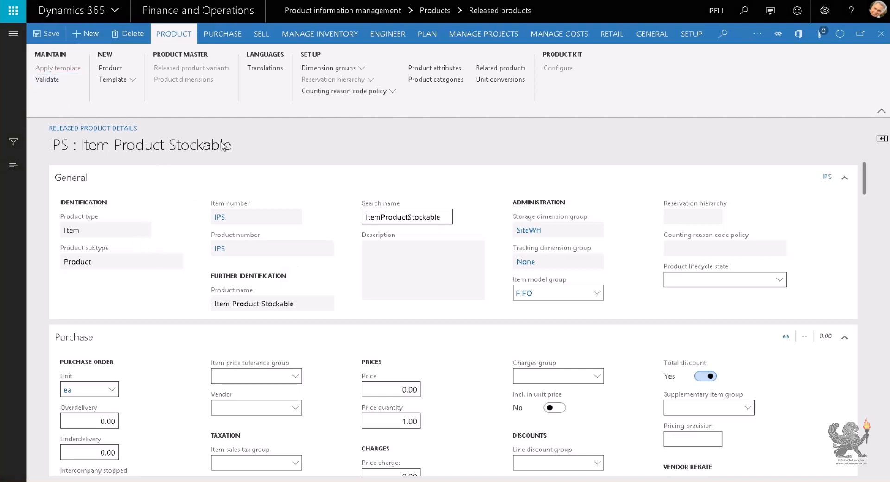
Start a new released product with product number IPNS and product name "Item Product non stockabe"
left_click(882, 123)
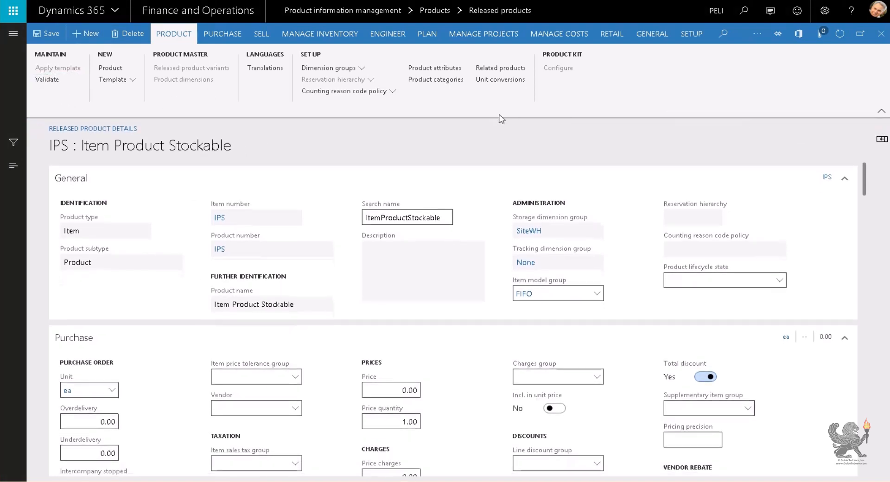
left_click(86, 34)
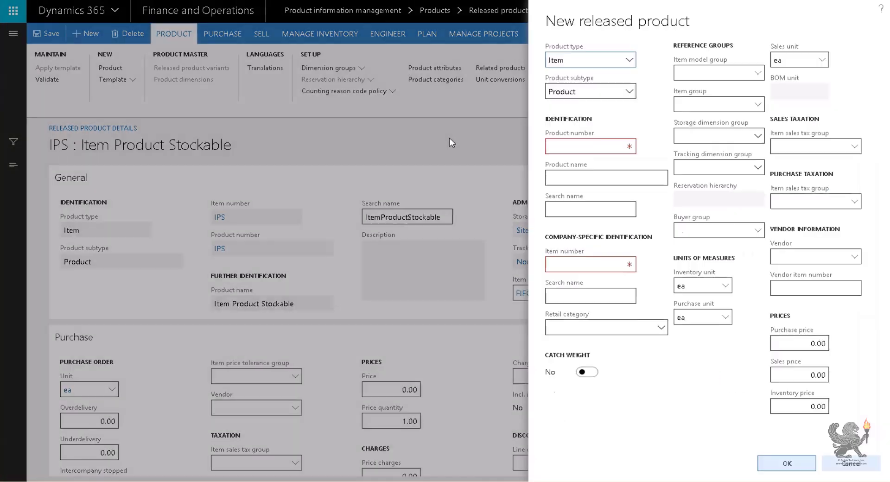
left_click(582, 146)
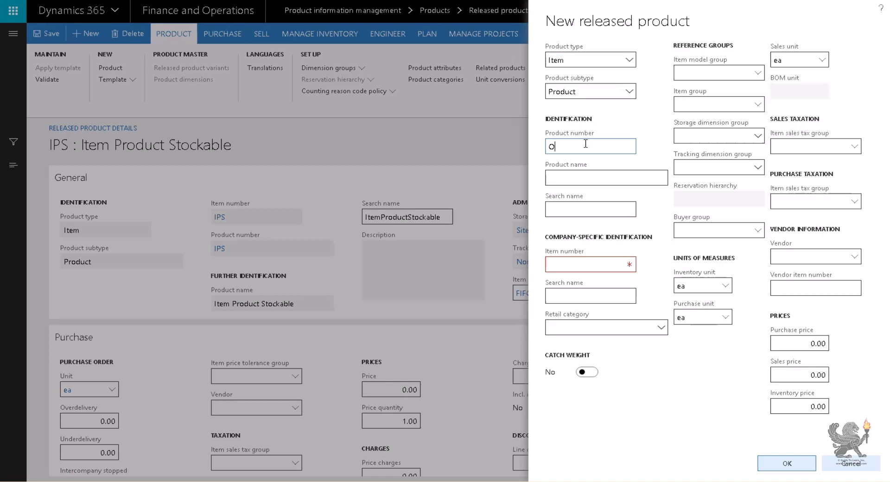
type("IPNS")
key("Tab")
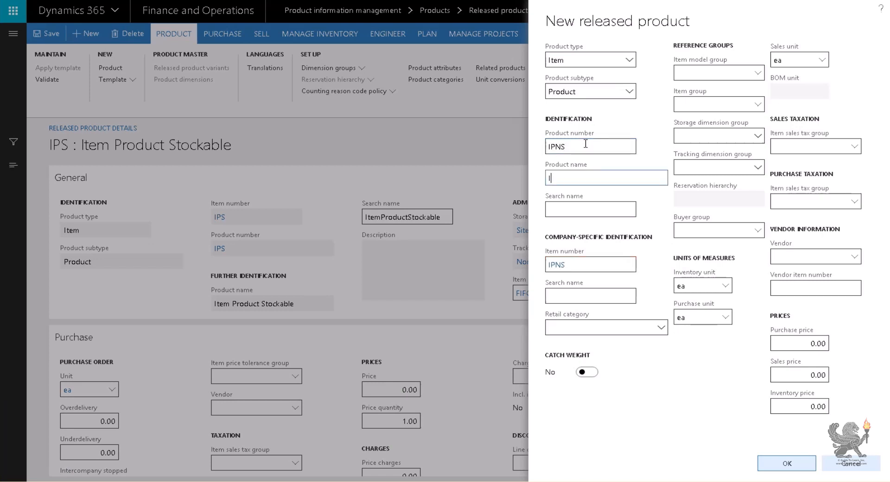
type("Item Pros")
key("BackSpace")
type("duct non stockabe")
key("Tab")
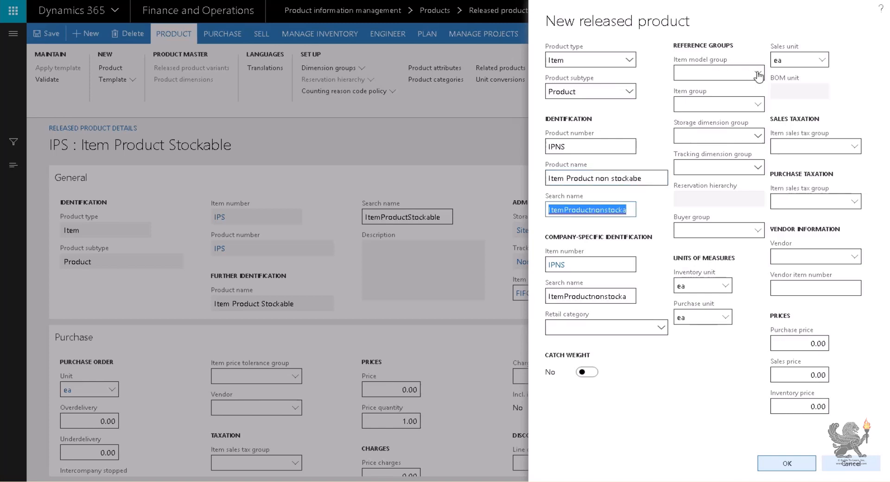
Create the IPNS product with item model group Expenses, item group ALL, storage dimension group SiteWH and tracking dimension group None
left_click(759, 74)
left_click(738, 105)
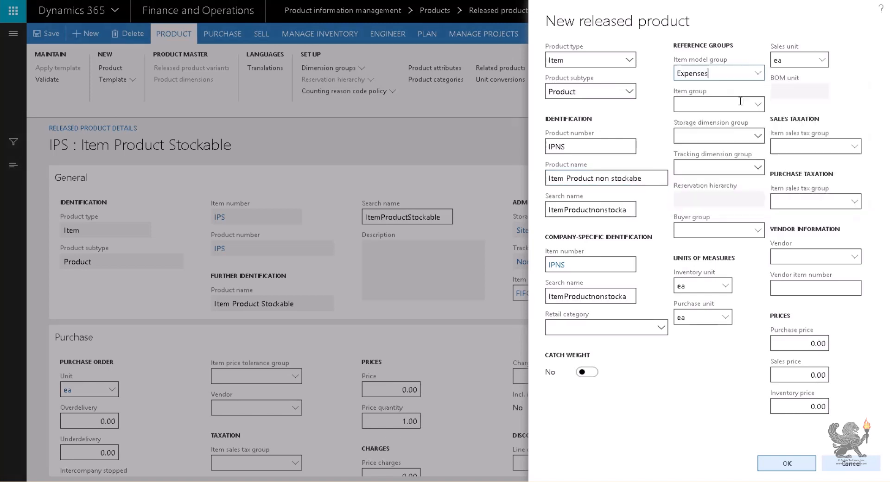
left_click(757, 104)
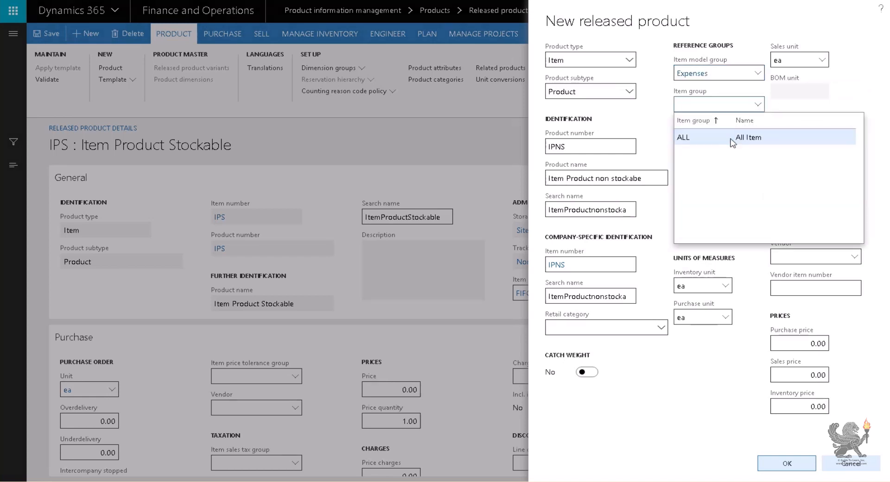
left_click(733, 138)
left_click(752, 135)
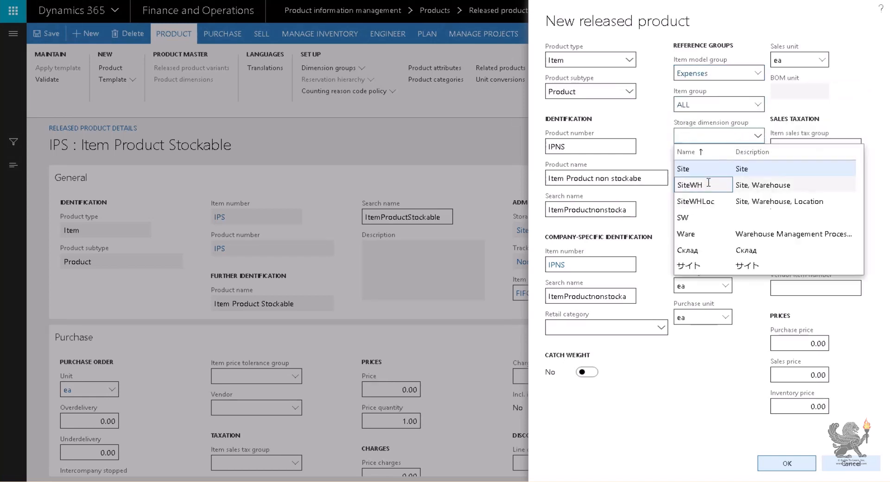
left_click(696, 185)
left_click(758, 169)
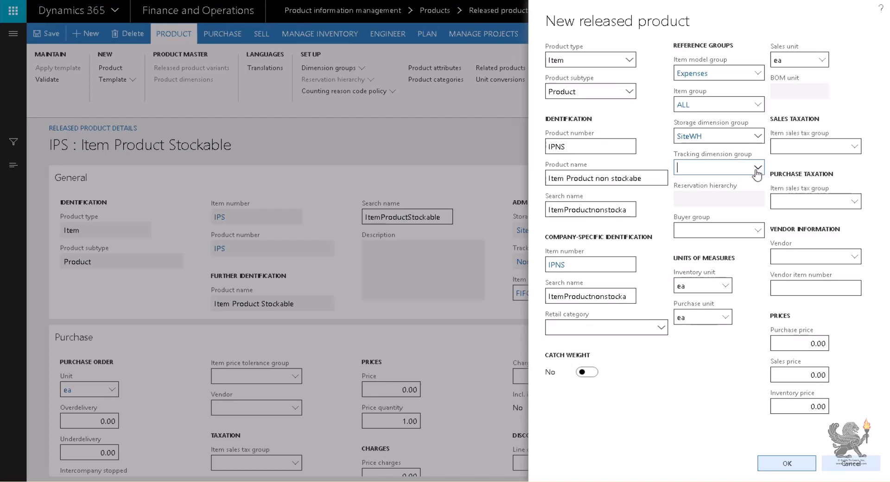
key("Return")
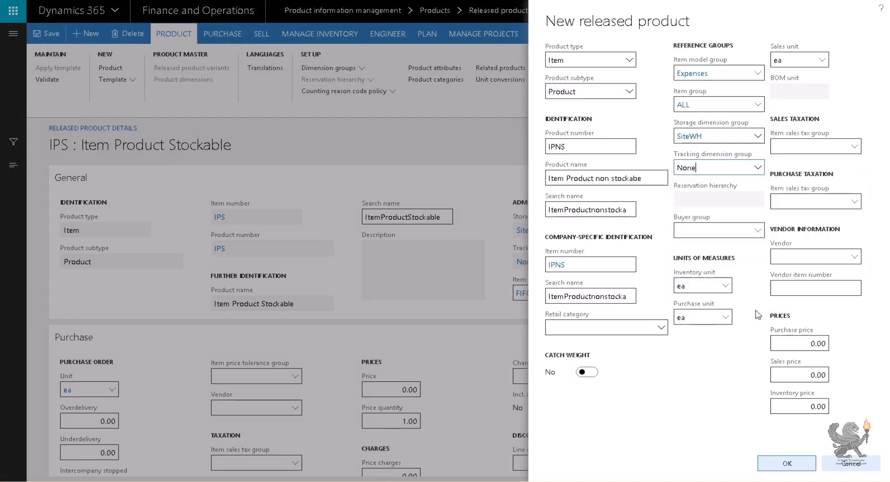
left_click(787, 463)
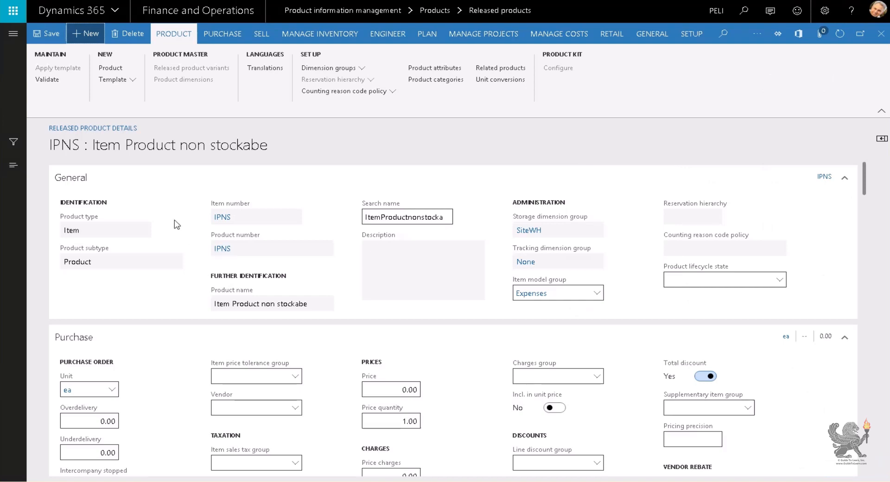
Validate the IPNS product and open the stockable product IPS from the list of released products
left_click(46, 79)
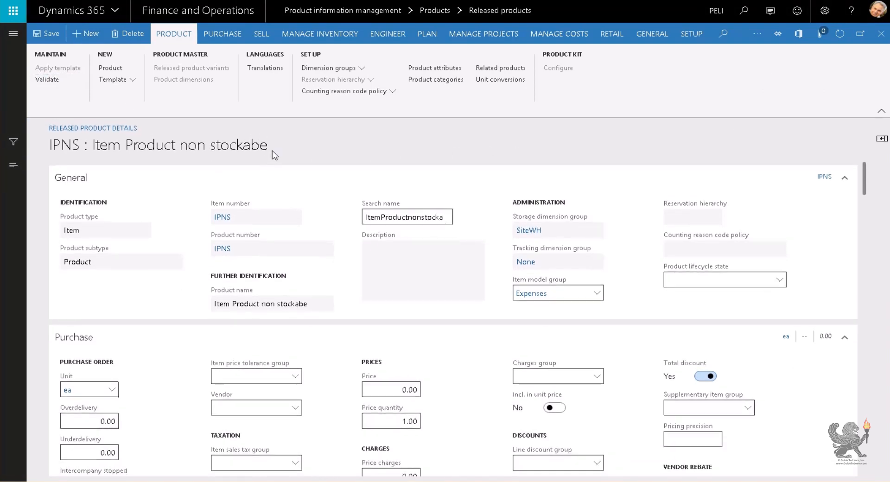
left_click(13, 165)
left_click(134, 204)
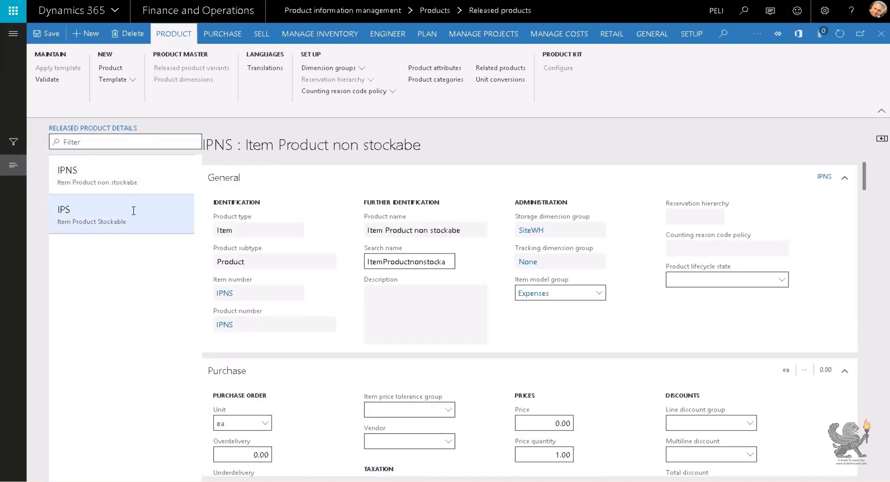
left_click(136, 194)
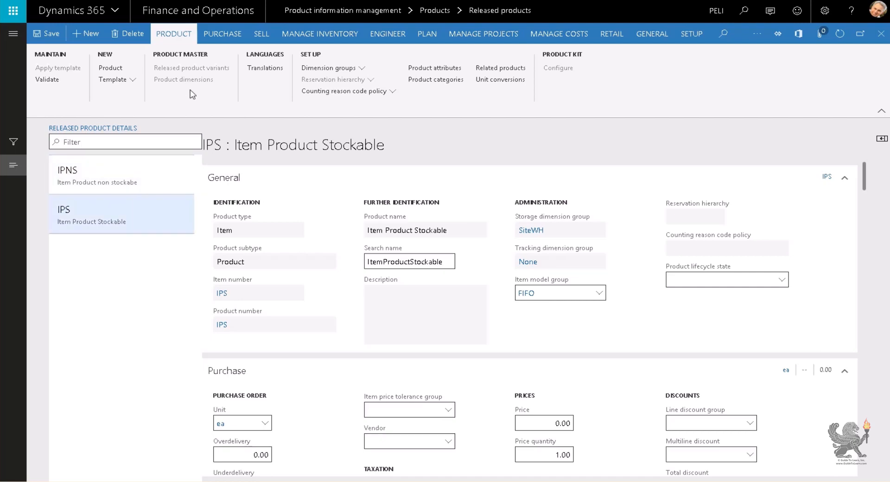
Start a new released product with product type Service and product subtype Product
left_click(87, 34)
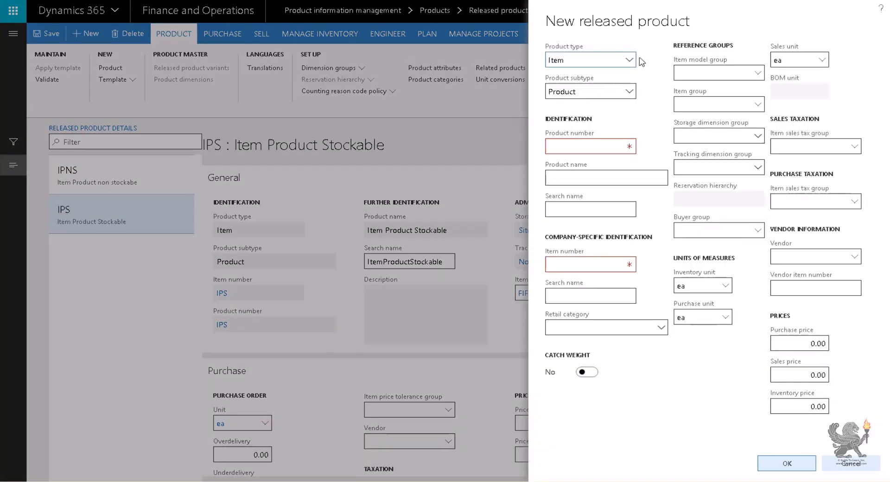
left_click(630, 60)
left_click(617, 89)
left_click(629, 92)
left_click(589, 105)
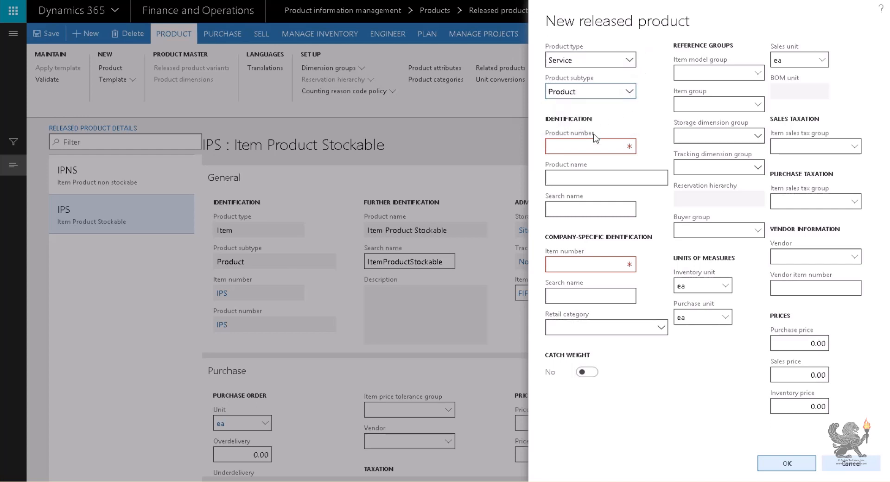
left_click(597, 144)
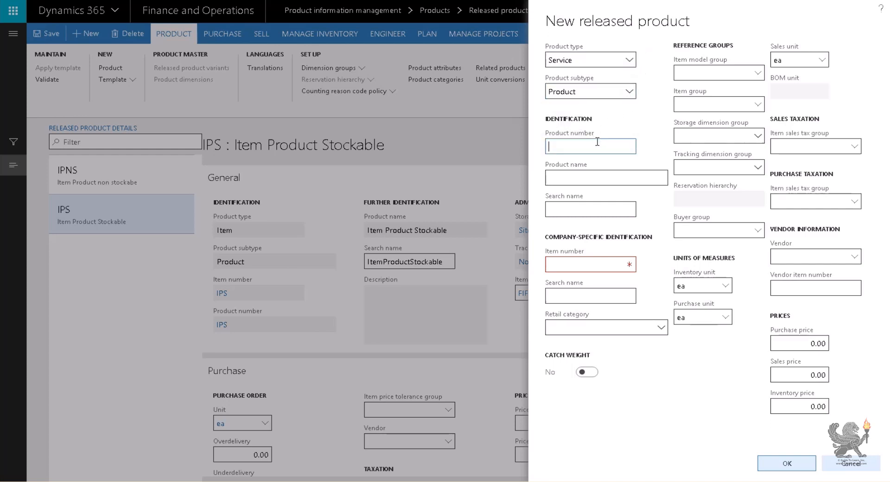
left_click(630, 92)
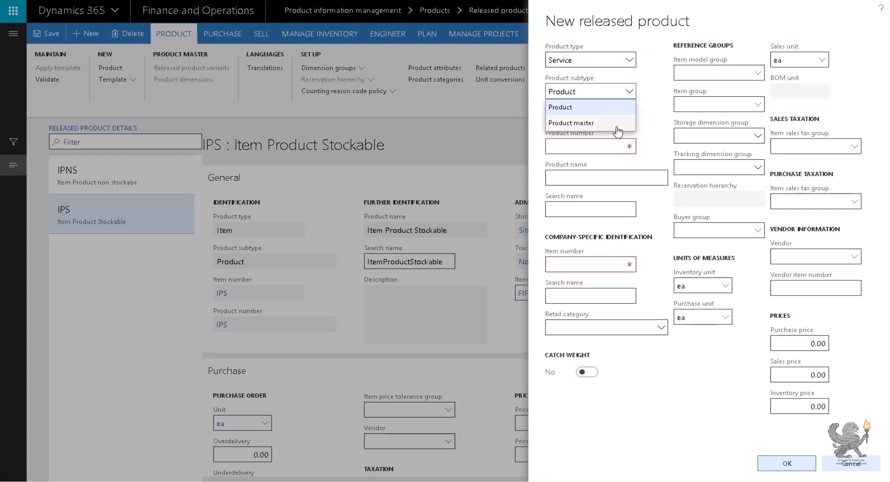
left_click(613, 142)
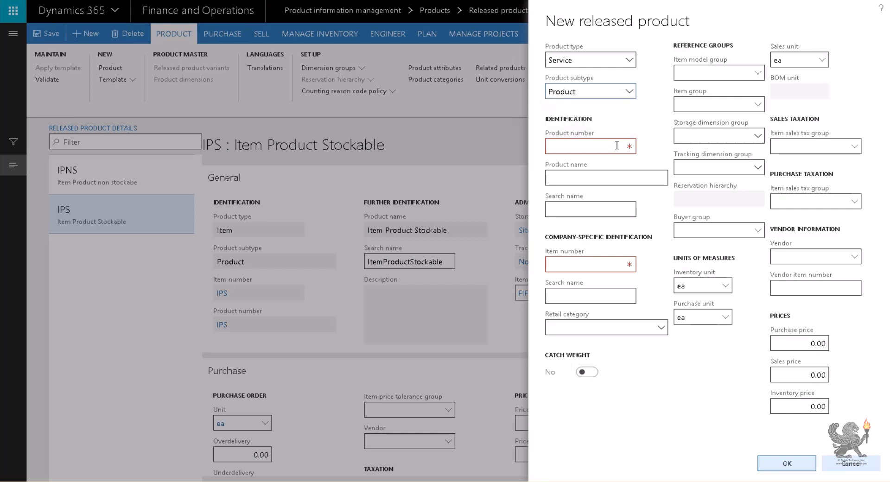
left_click(617, 145)
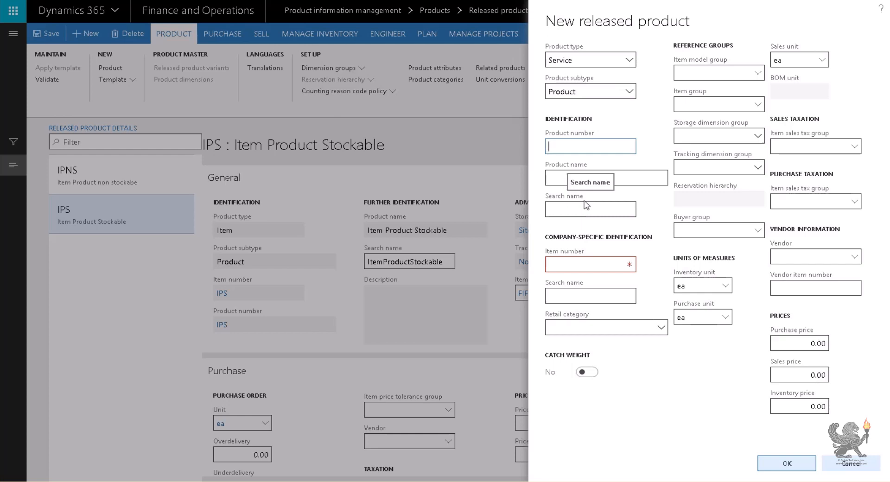
Give the new service product the product number SPNS and the product name "Service Product NS"
type("SP")
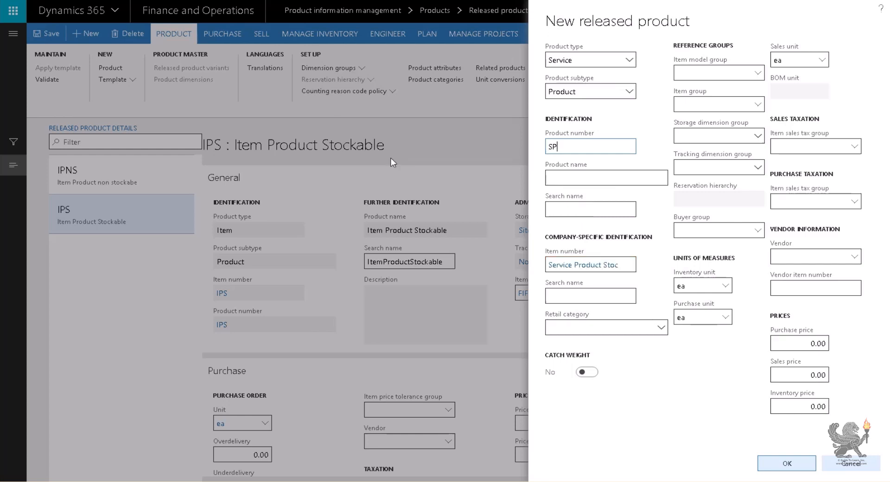
type("NS")
key("Tab")
type("Ser")
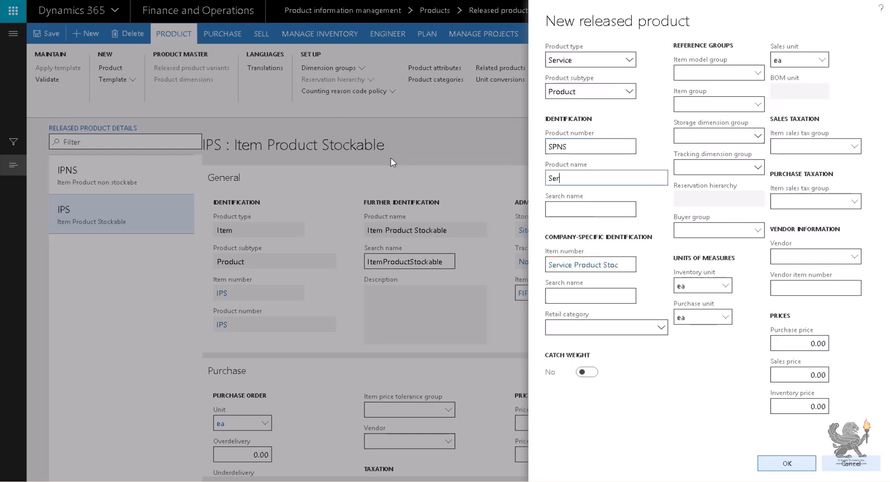
type("vice Product NS")
key("Tab")
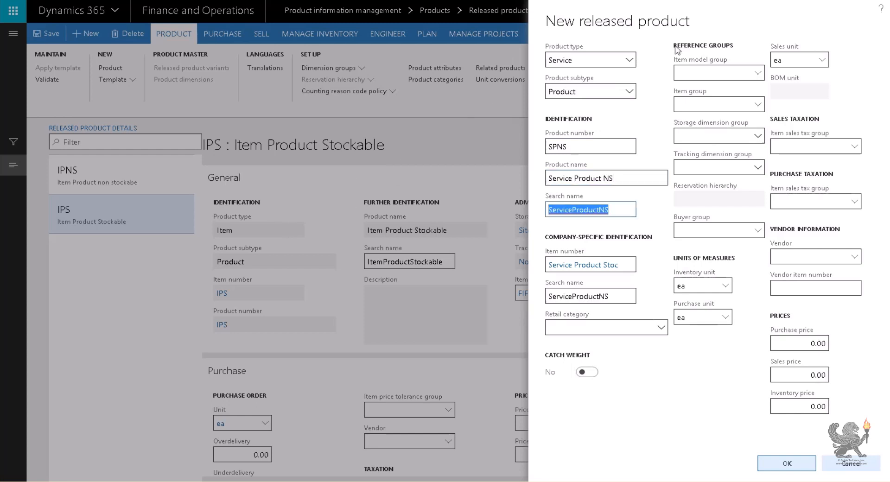
Create the SPNS product with item model group Expenses, item group ALL, storage dimension group SiteWH and tracking dimension group None
left_click(754, 70)
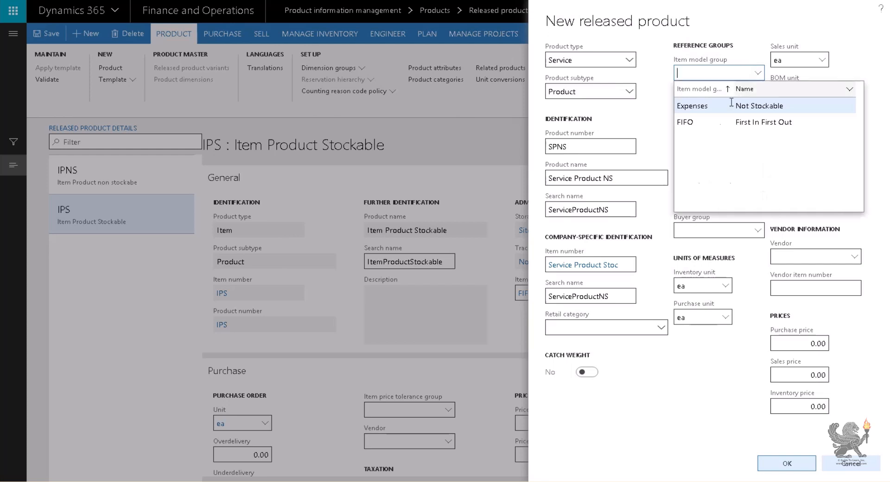
left_click(731, 105)
left_click(757, 109)
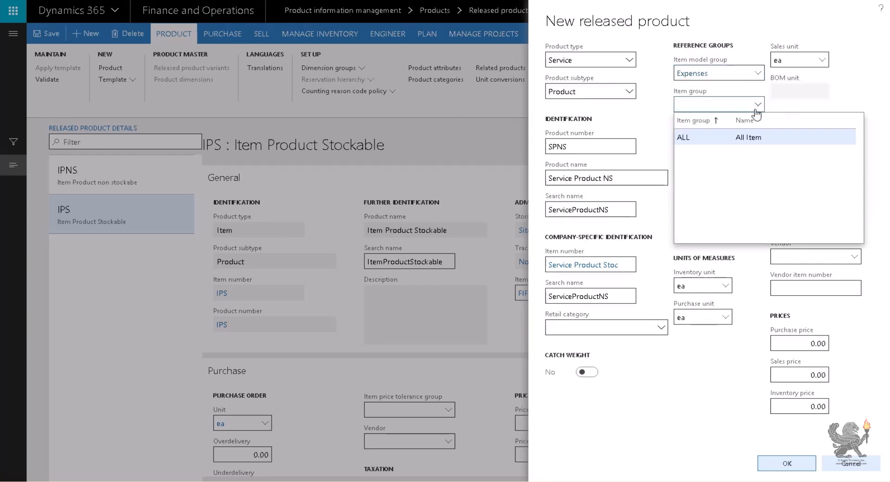
left_click(739, 140)
left_click(758, 135)
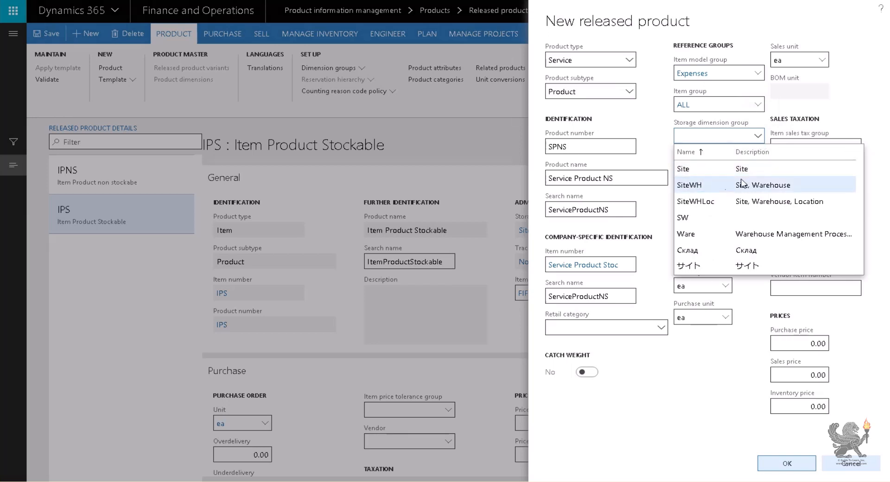
left_click(728, 185)
left_click(758, 168)
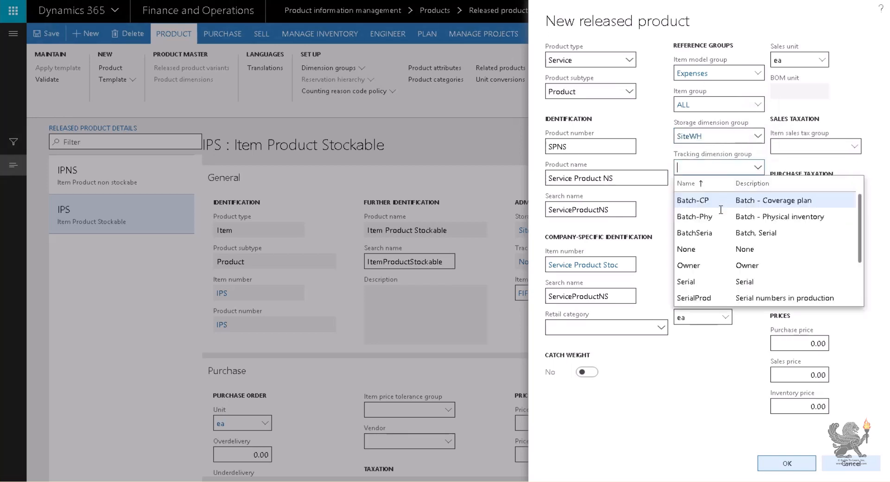
left_click(716, 249)
left_click(787, 464)
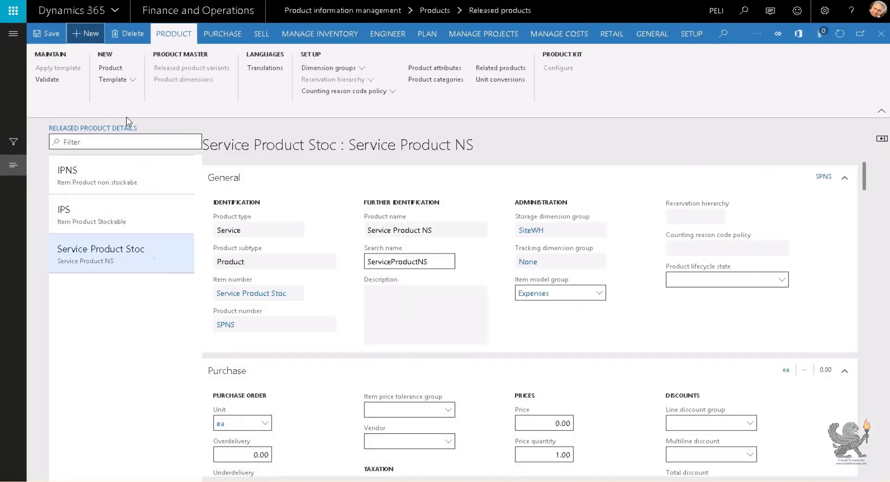
Start a new released product of type Service with product number SPS and product name "Service Product Stockable"
key("alt+n")
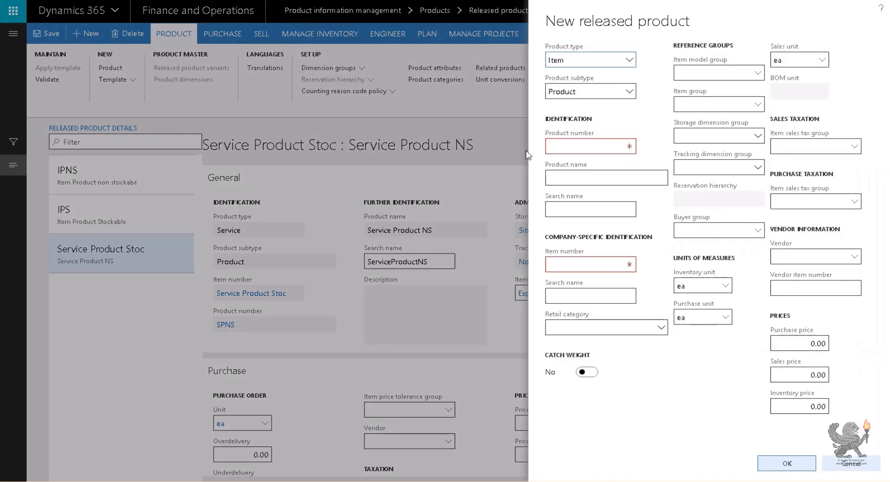
left_click(630, 60)
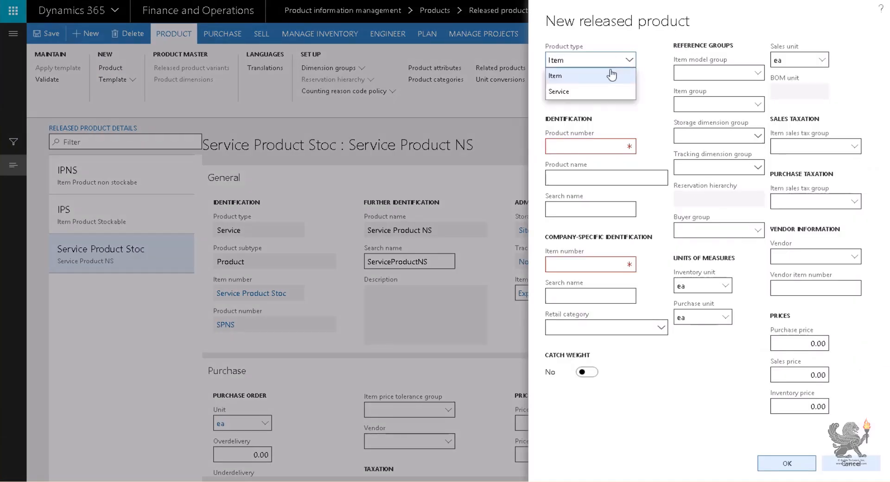
left_click(592, 92)
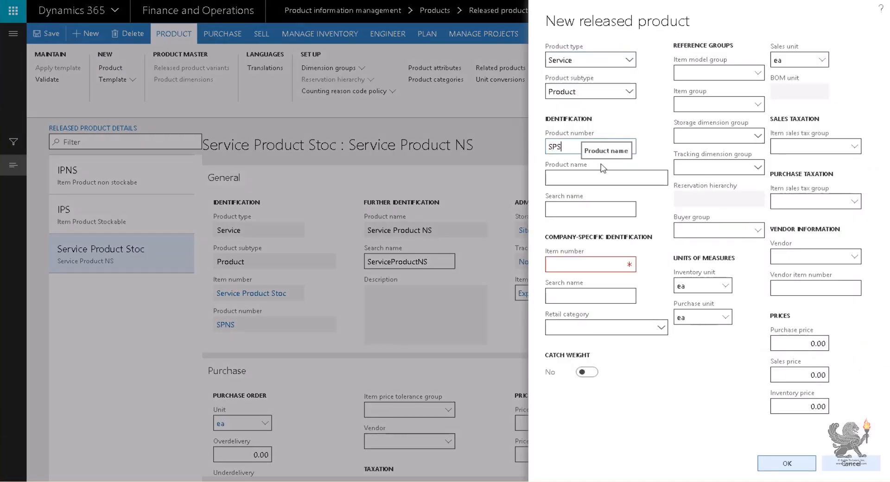
key("Tab")
type("Service Product Stockable")
key("Tab")
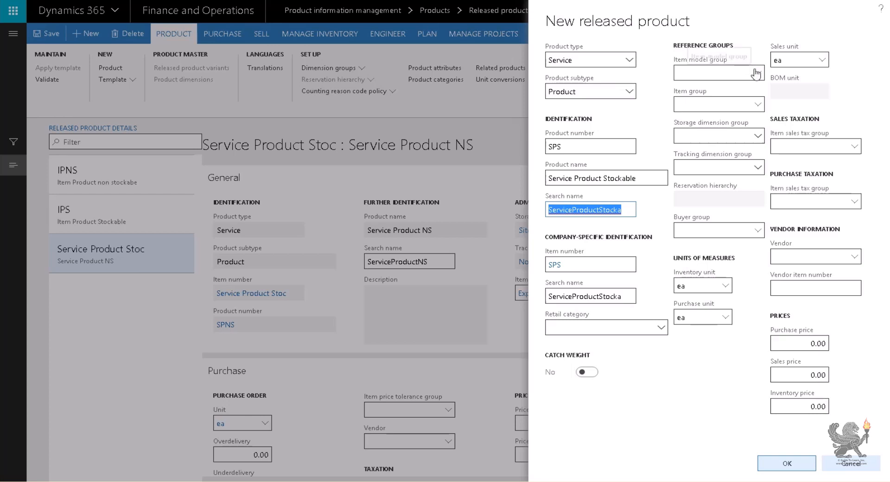
Create the SPS product with item model group FIFO, item group ALL, storage dimension group SiteWH and tracking dimension group None
left_click(716, 72)
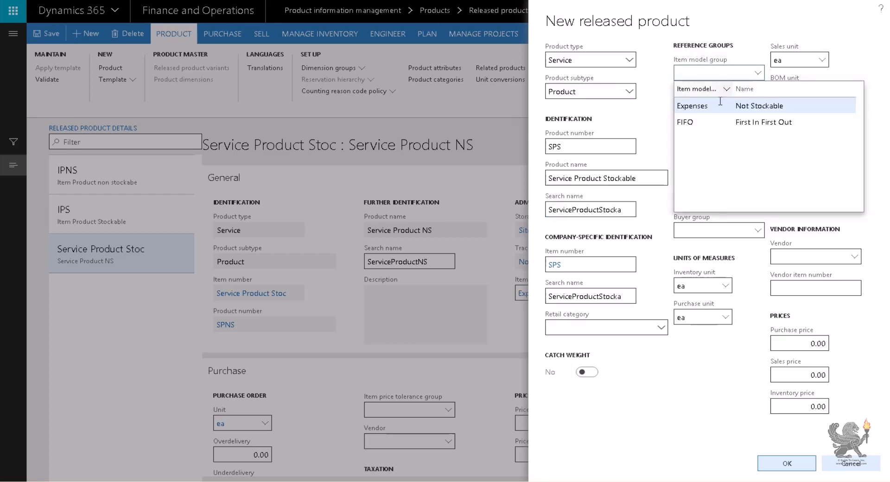
left_click(710, 122)
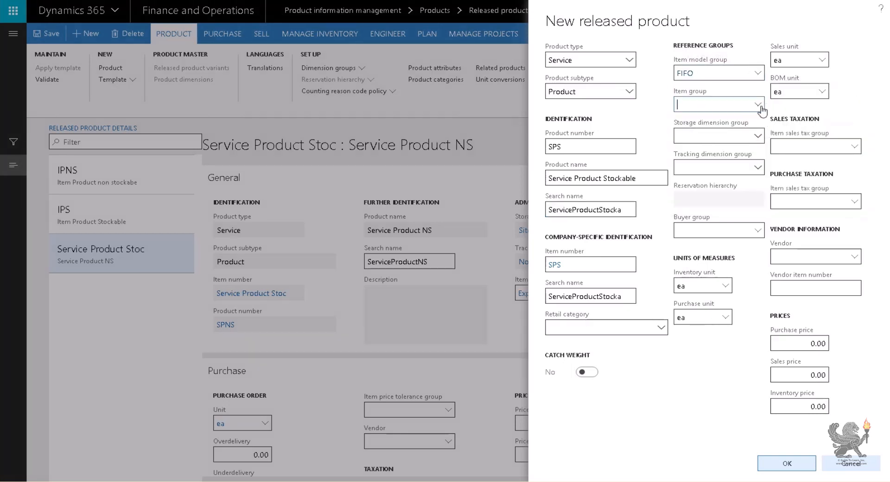
left_click(758, 104)
left_click(763, 136)
left_click(760, 136)
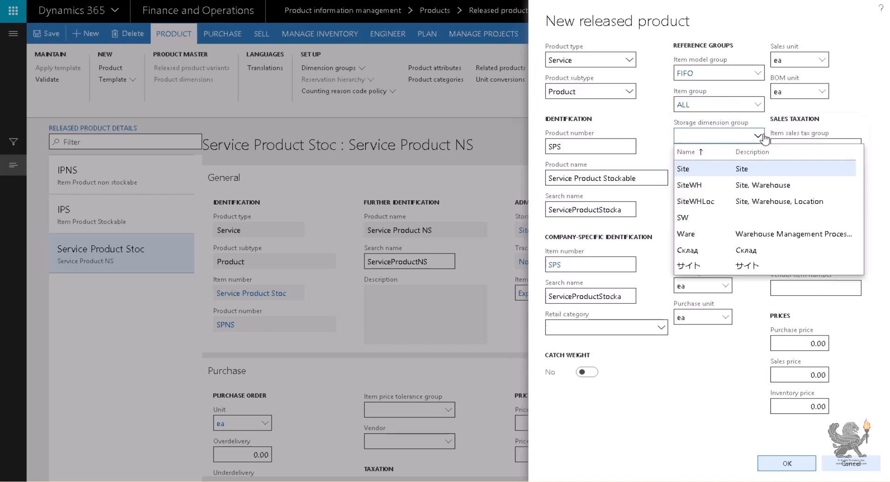
left_click(743, 186)
left_click(758, 167)
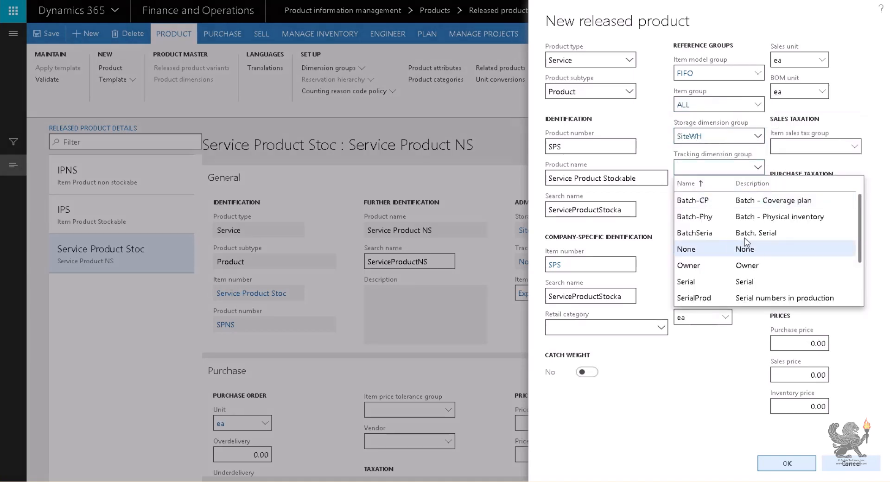
left_click(746, 246)
left_click(791, 463)
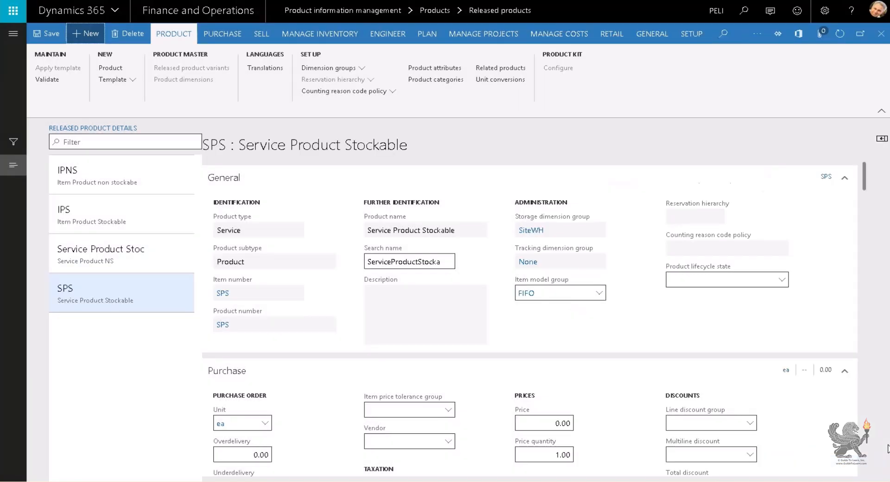
Check the Stocked product setting of the FIFO item model group used by SPS and return to the product
left_click(531, 295)
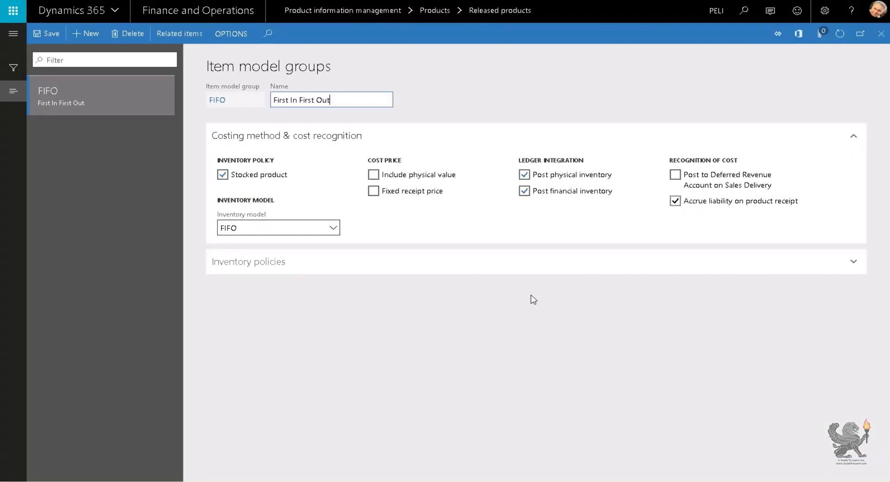
mouse_move(245, 183)
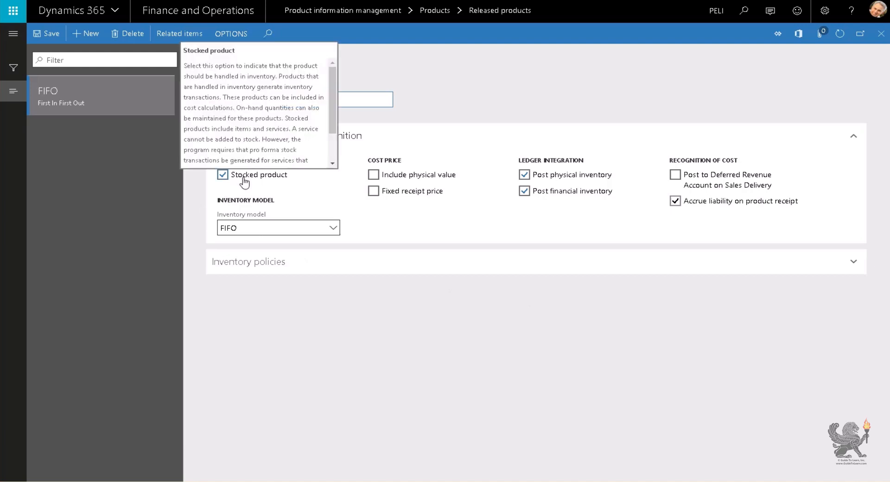
left_click(881, 33)
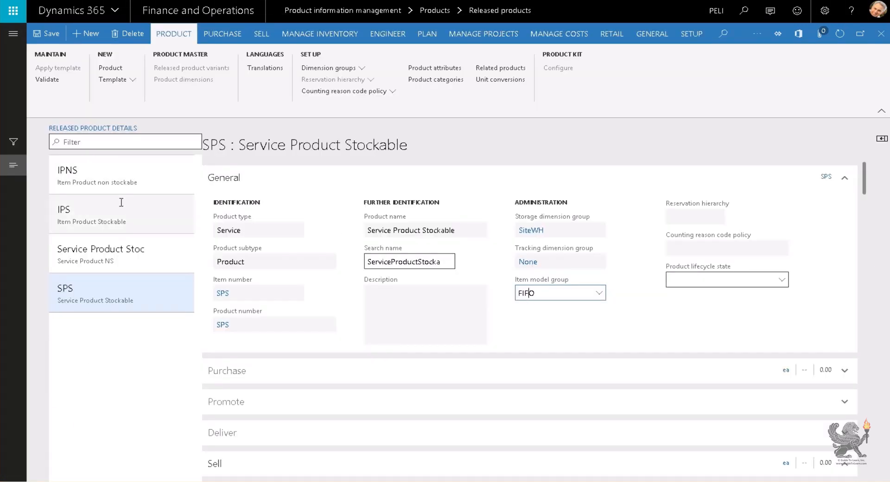
Start a new released product with product type Item and product subtype Product master
left_click(90, 34)
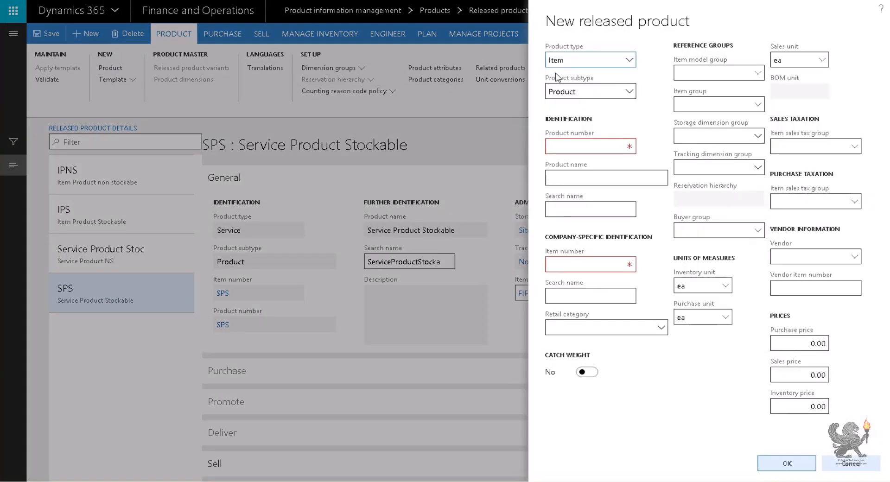
left_click(629, 61)
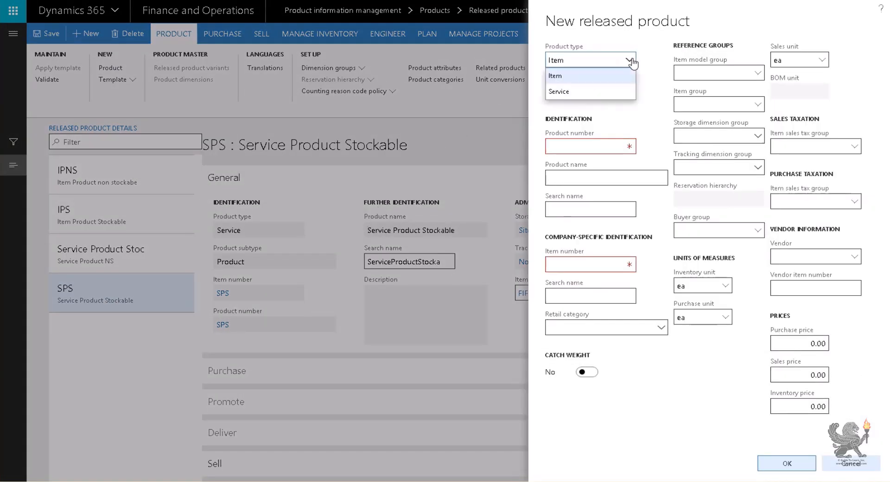
left_click(619, 80)
left_click(629, 92)
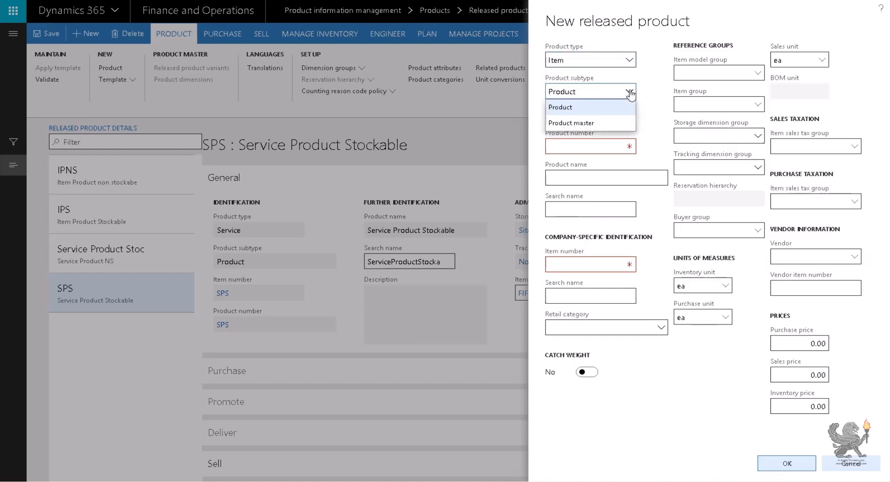
left_click(596, 123)
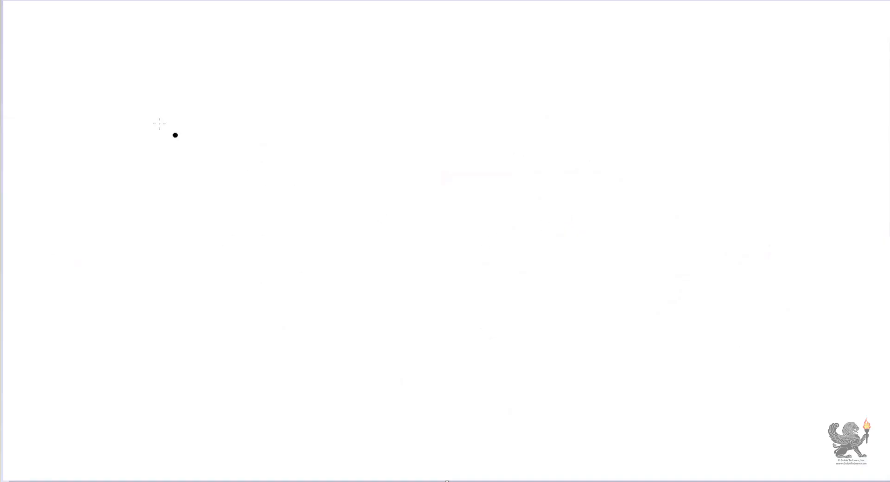
Sketch a T-shirt outline on the blank whiteboard and draw an arrow pointing at its sleeve
mouse_move(161, 94)
left_mouse_down()
mouse_move(116, 153)
mouse_move(371, 133)
mouse_move(269, 74)
mouse_move(215, 68)
mouse_move(165, 86)
left_mouse_up()
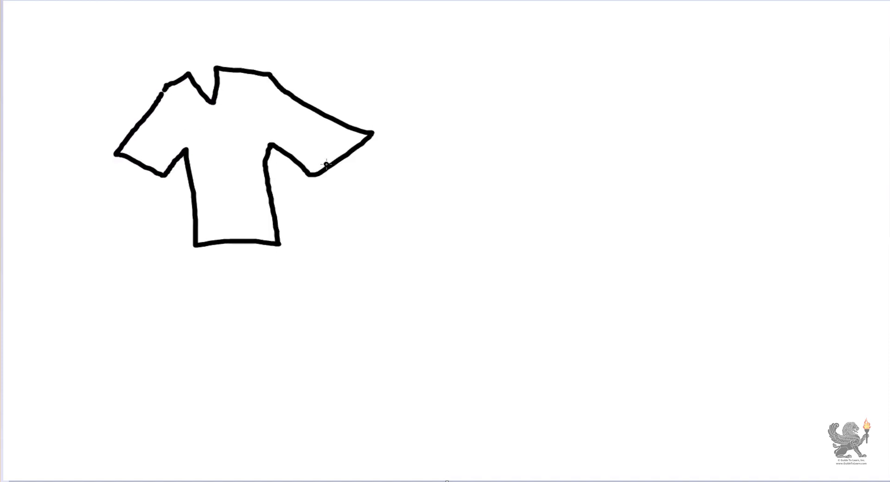
mouse_move(382, 52)
left_mouse_down()
mouse_move(357, 78)
mouse_move(353, 70)
mouse_move(361, 87)
left_mouse_up()
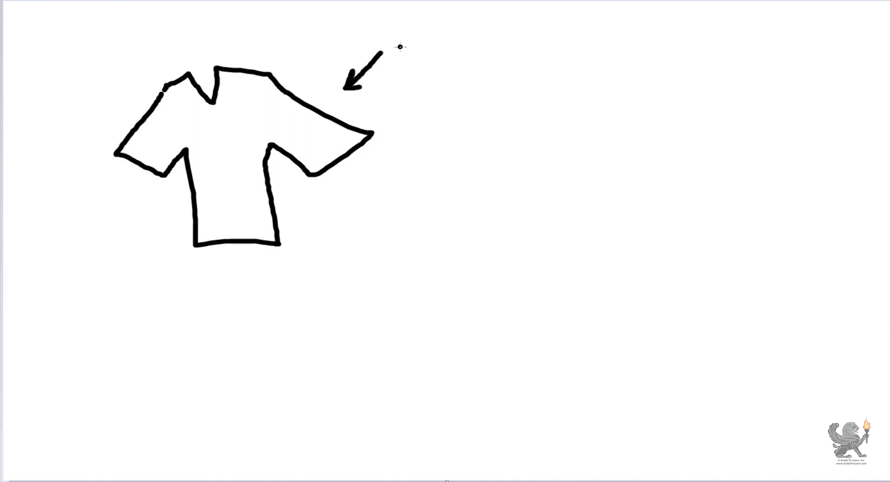
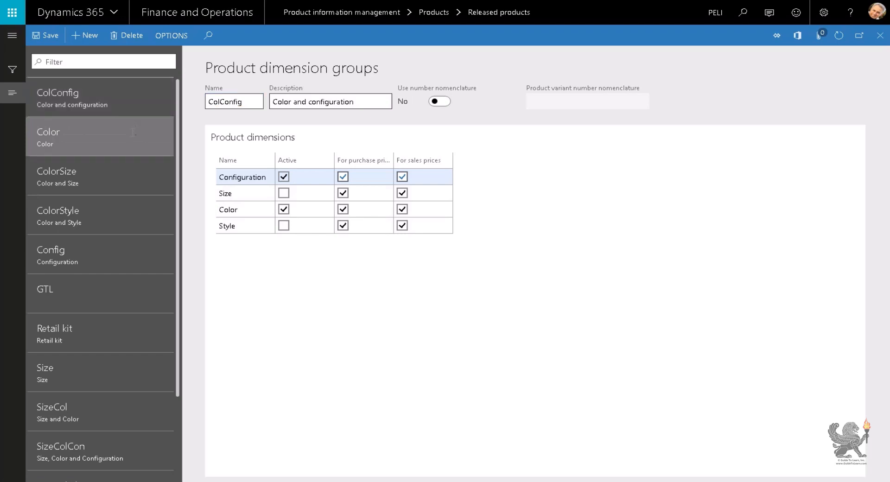
Review the active product dimensions of the ColorStyle and GTL dimension groups and look through the remaining groups
left_click(133, 212)
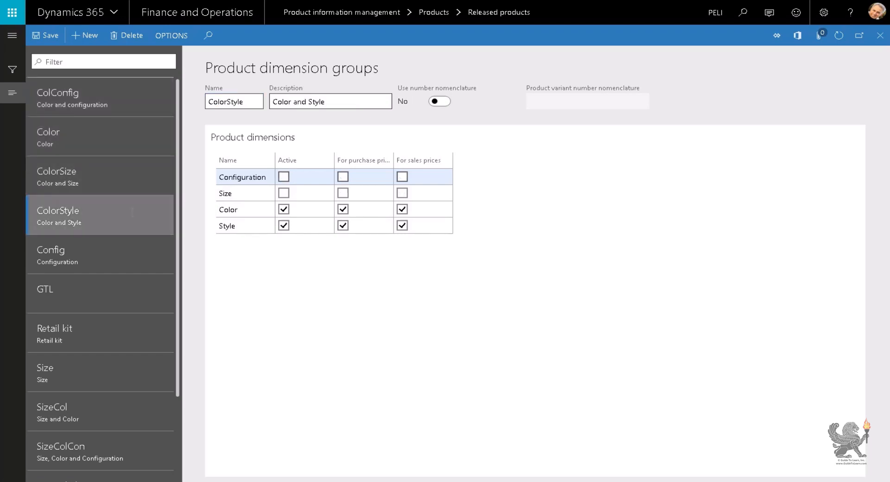
left_click(127, 285)
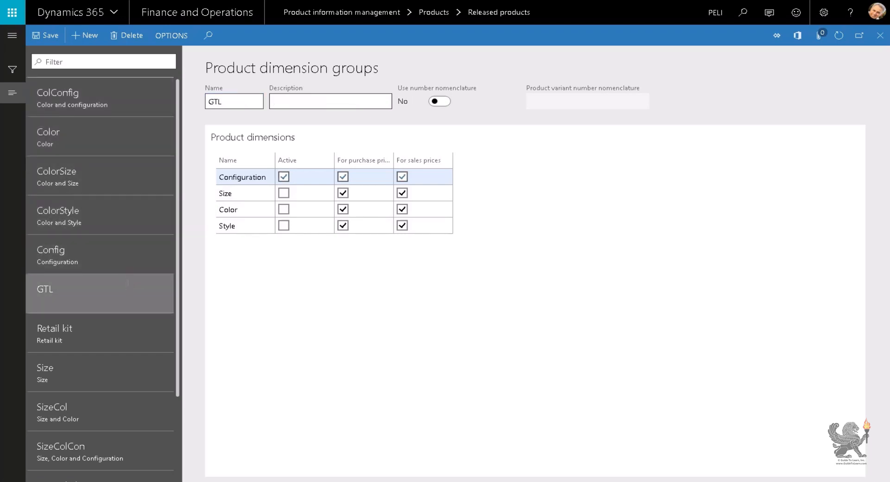
scroll(99, 292, "down", 2)
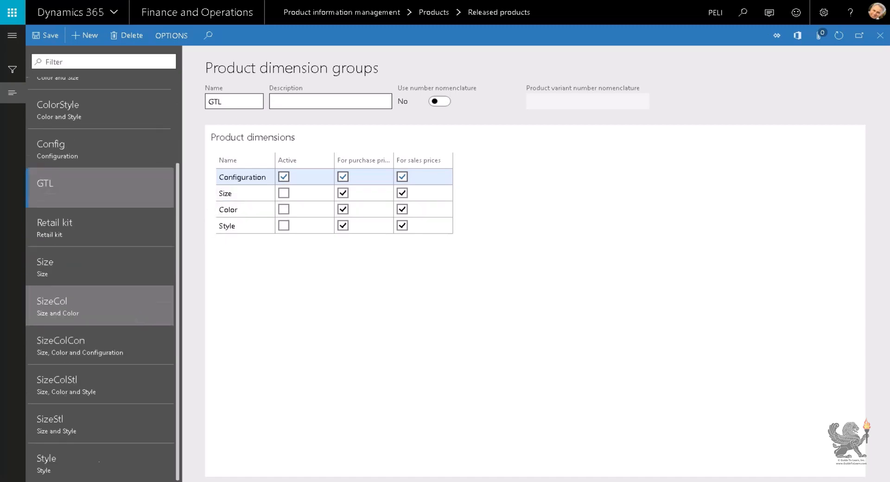
scroll(100, 296, "up", 2)
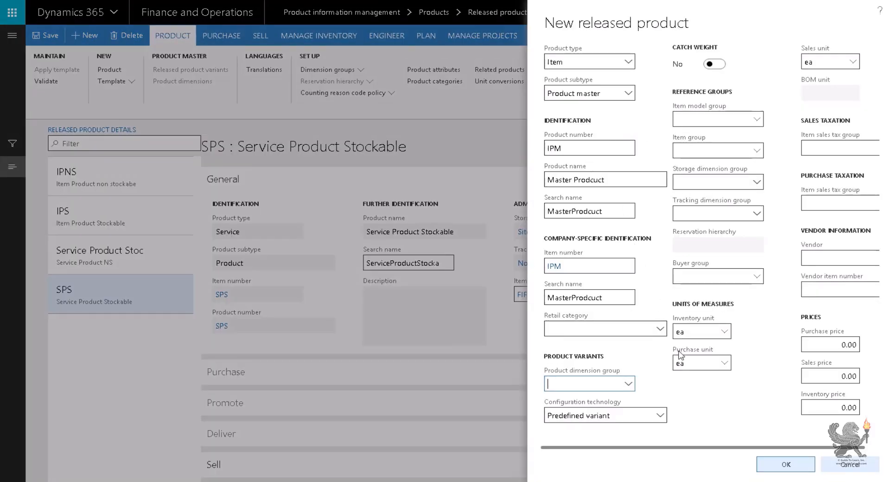
Assign product dimension group ColorStyle to the new IPM product master with configuration technology Predefined variant
left_click(628, 385)
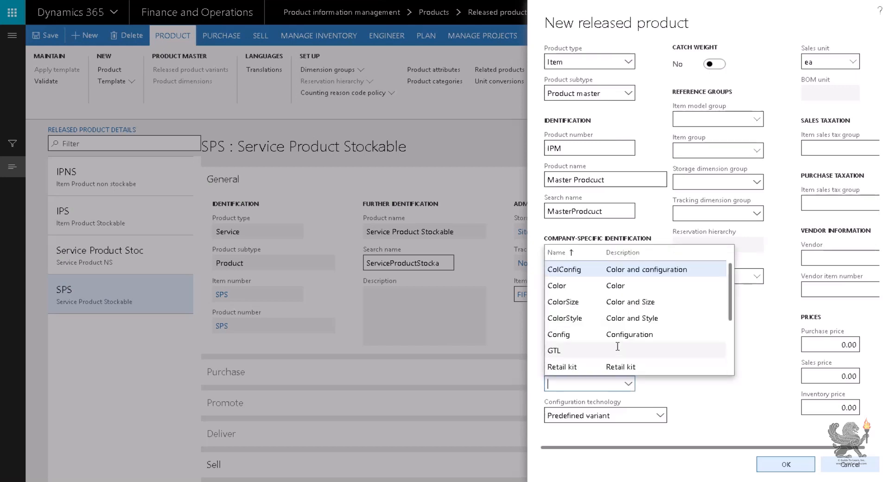
left_click(617, 318)
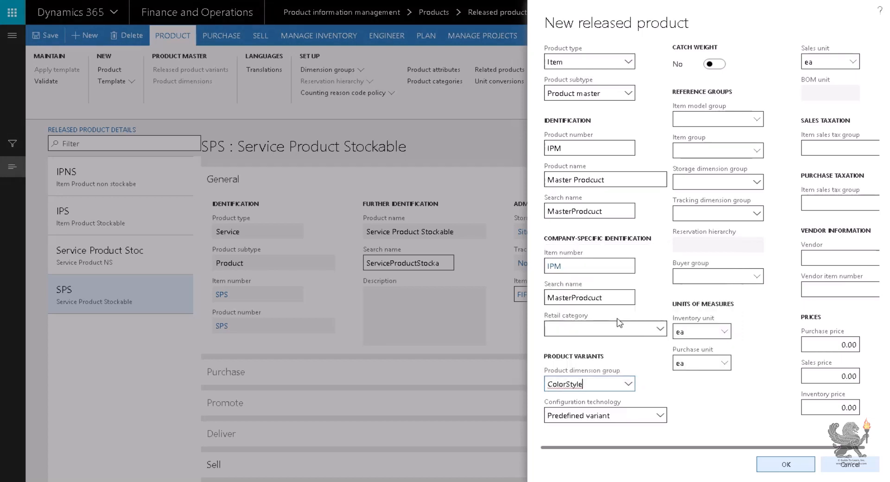
left_click(661, 416)
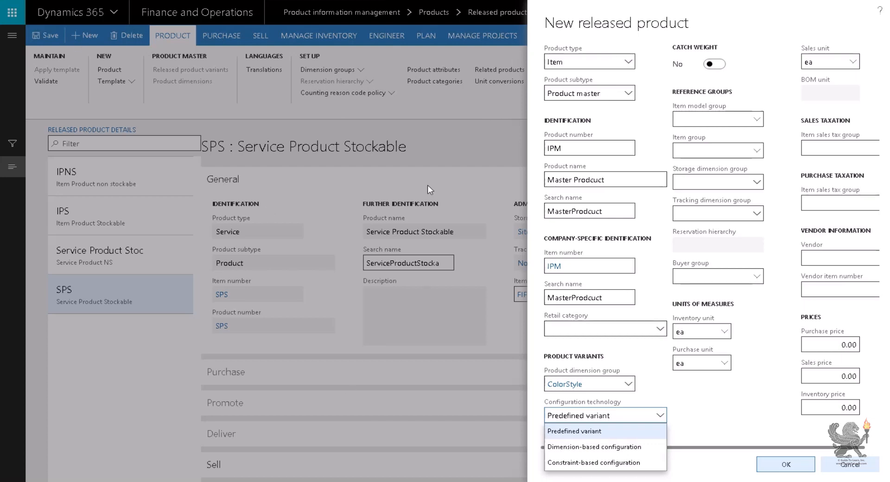
left_click(574, 432)
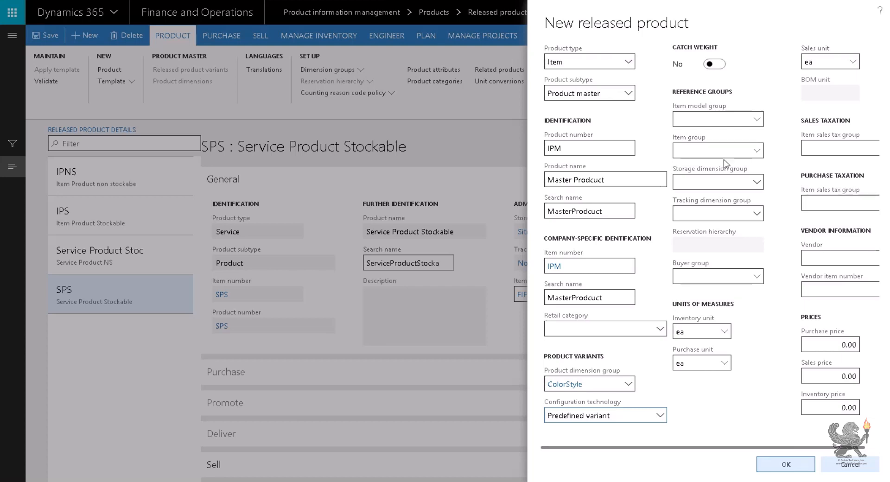
Create the IPM product master with item model group FIFO, item group ALL, storage dimension group SiteWH and tracking dimension group None
left_click(757, 118)
left_click(784, 168)
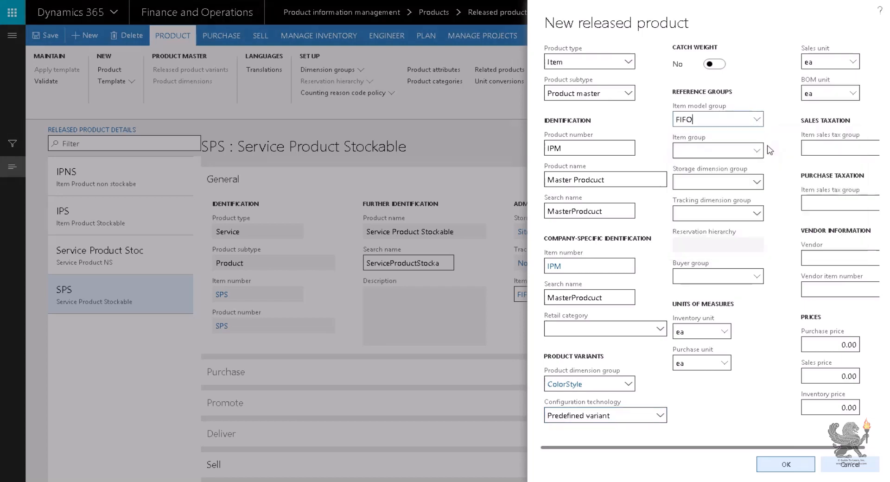
key("Tab")
type("al")
key("Tab")
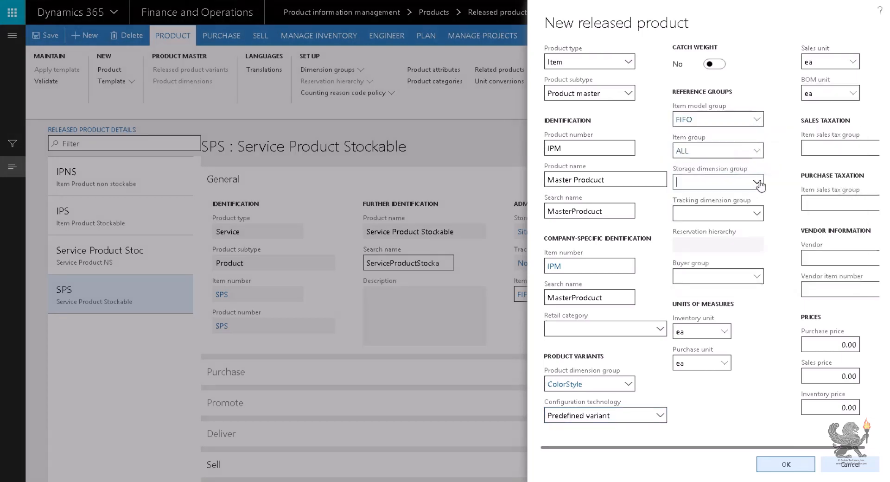
left_click(757, 182)
left_click(747, 231)
left_click(757, 214)
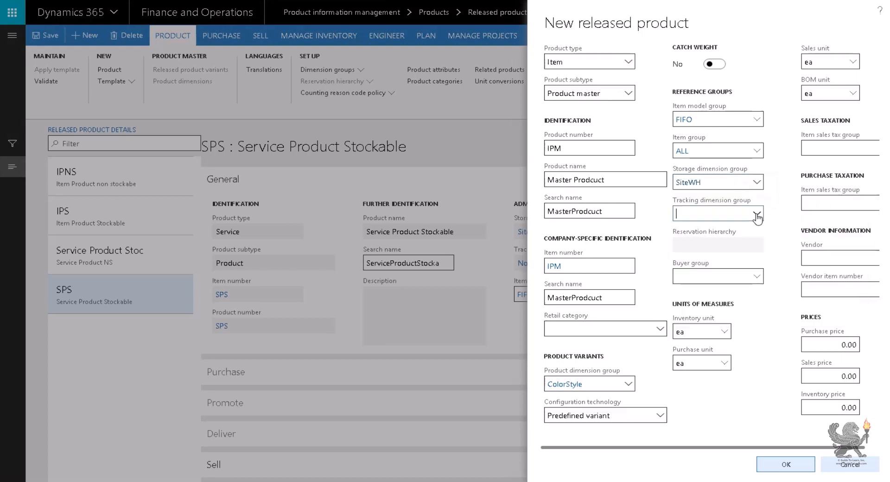
key("Escape")
left_click(757, 213)
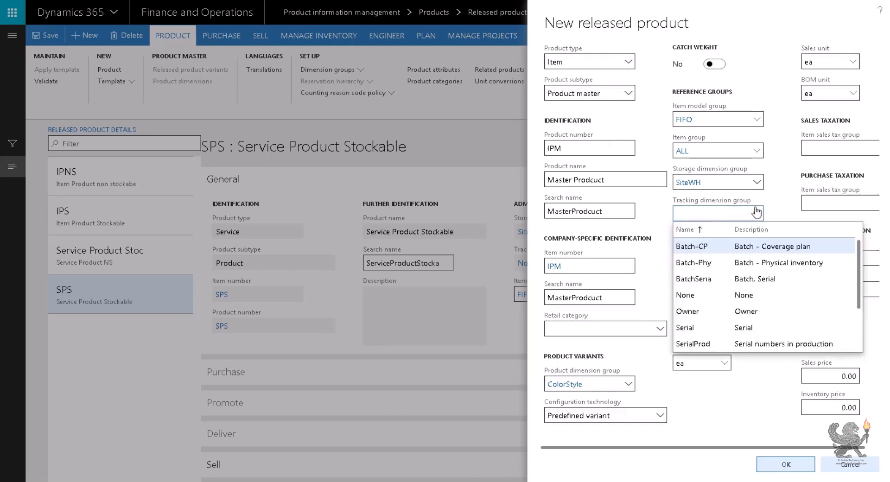
left_click(720, 297)
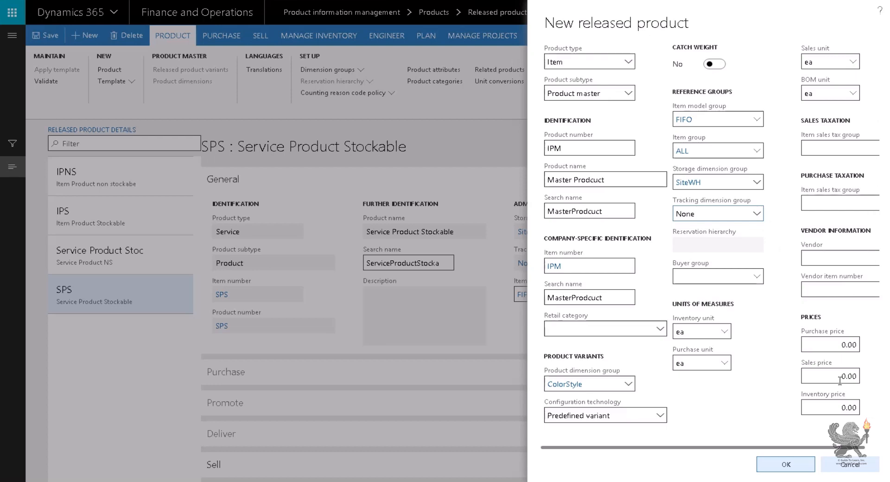
left_click(812, 461)
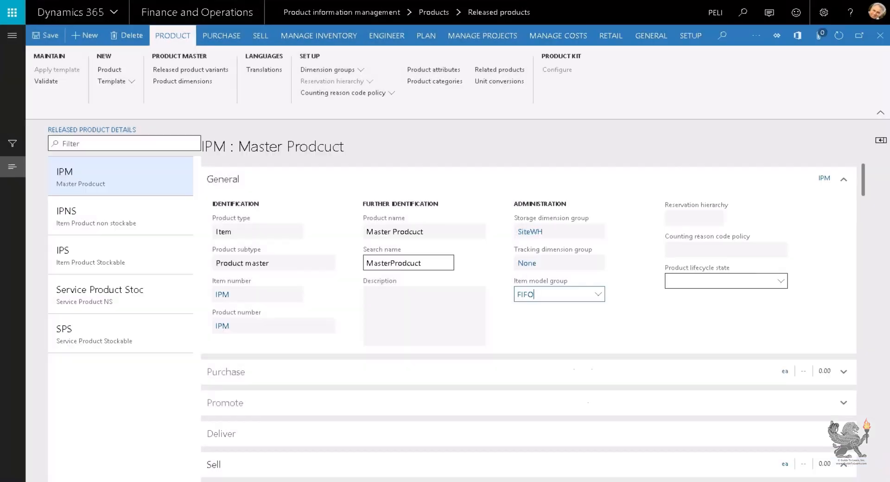
Check the Service Product NS record and select only IPM in the released products list
left_click(143, 292)
left_click_drag(144, 290, 60, 290)
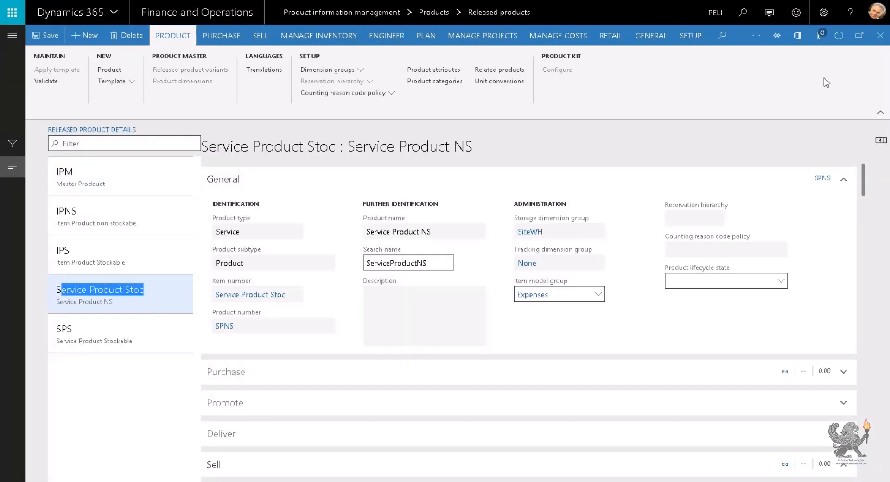
left_click(879, 37)
left_click(55, 181)
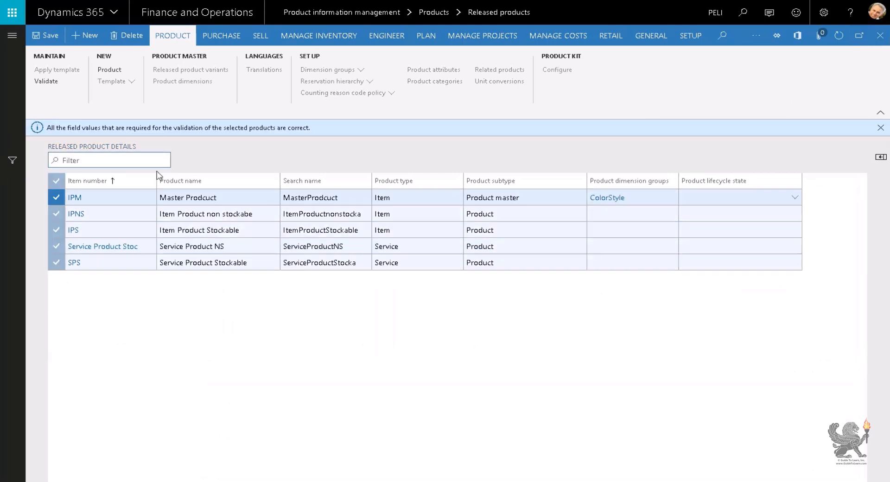
left_click(55, 181)
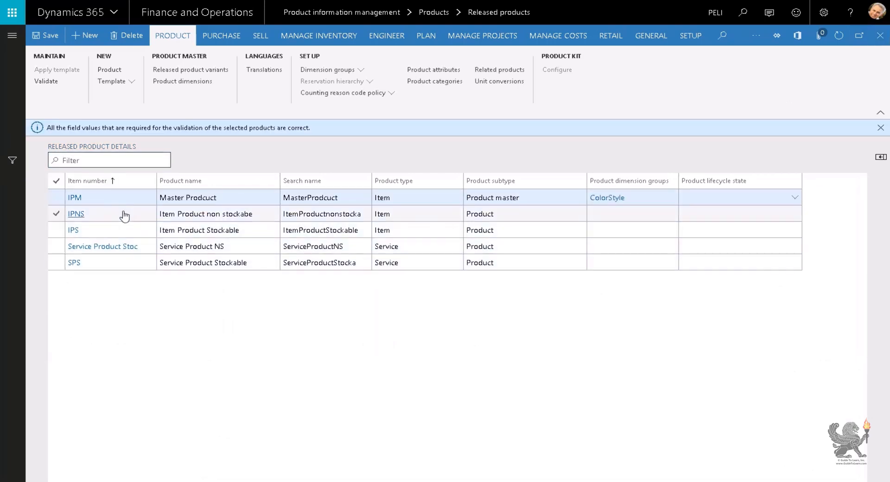
left_click(56, 198)
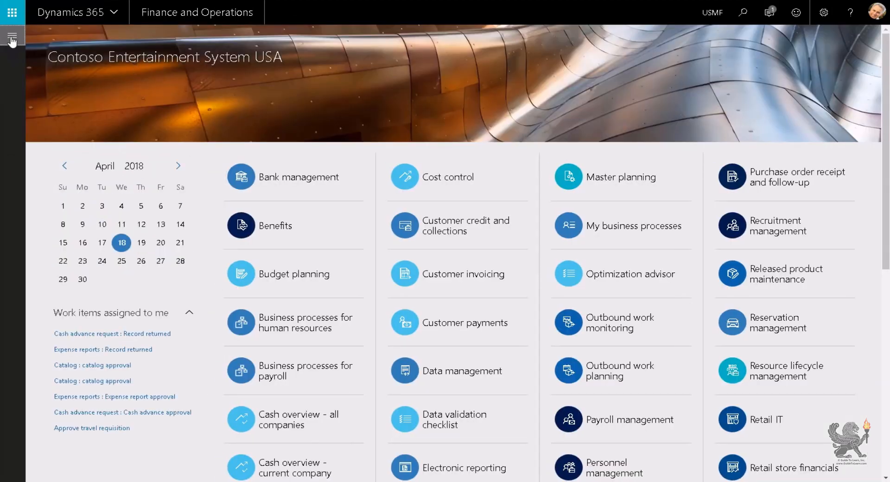
Search the released products of company USMF for item number IPM
left_click(12, 35)
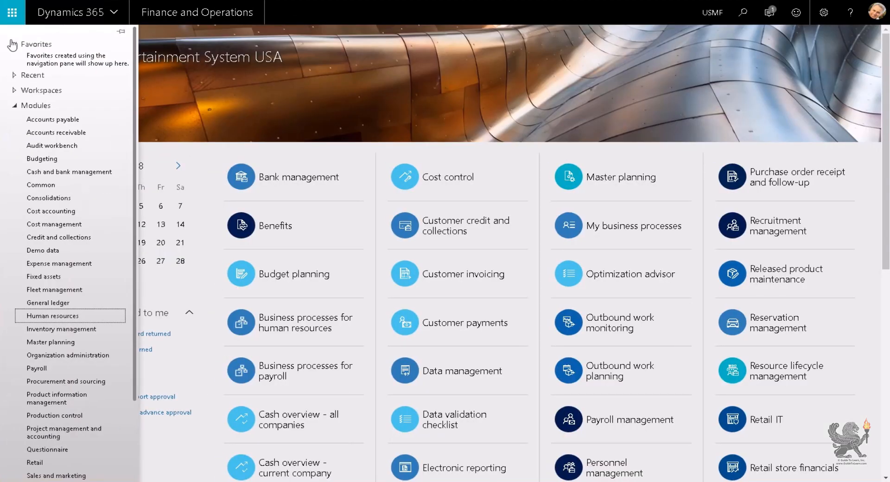
left_click(76, 400)
left_click(190, 331)
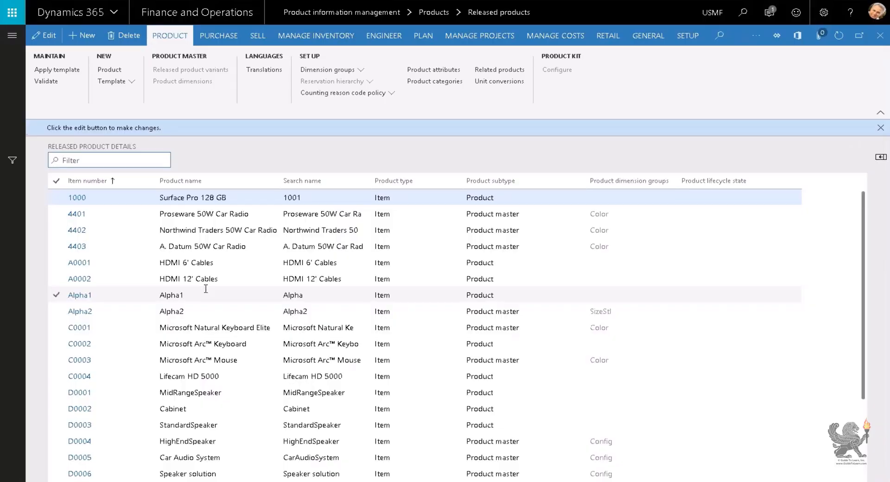
type("IPM")
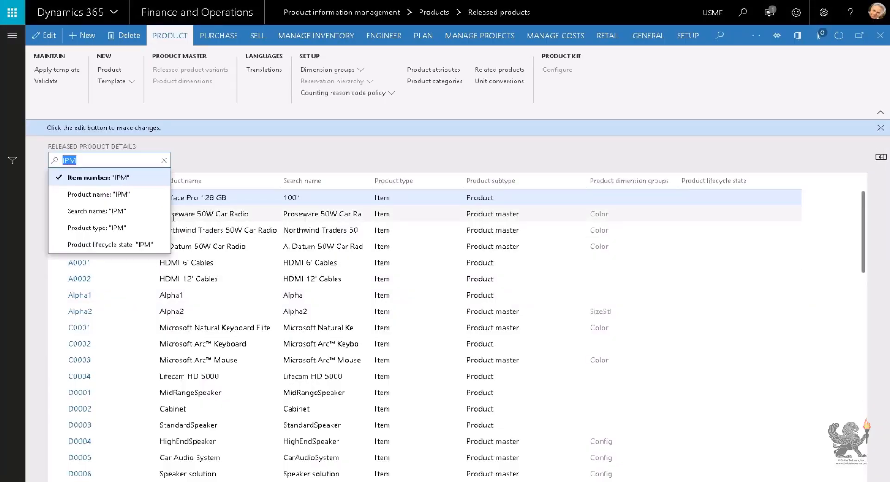
key("Return")
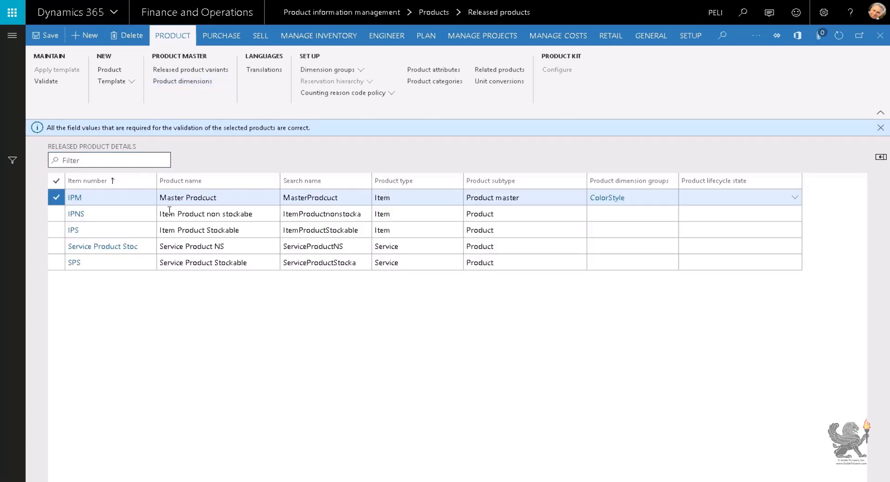
Find product number IPM among all products and product masters, preview its release up to variant selection, and cancel
left_click(13, 36)
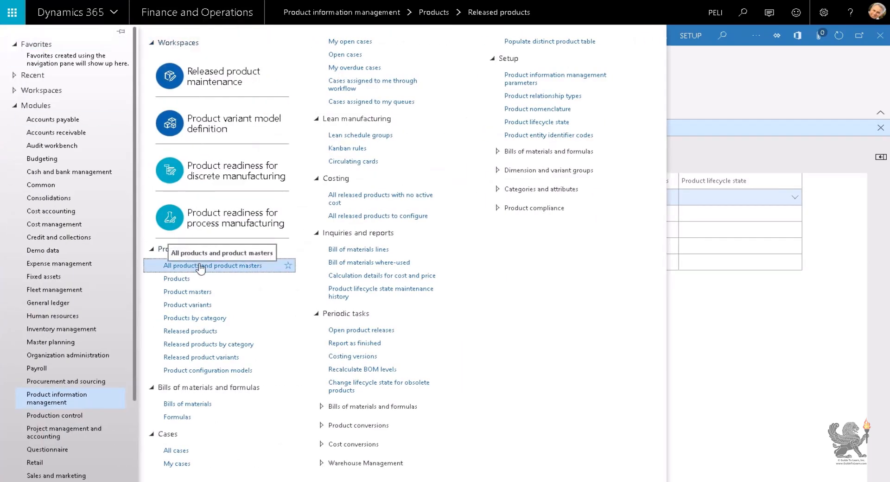
left_click(201, 267)
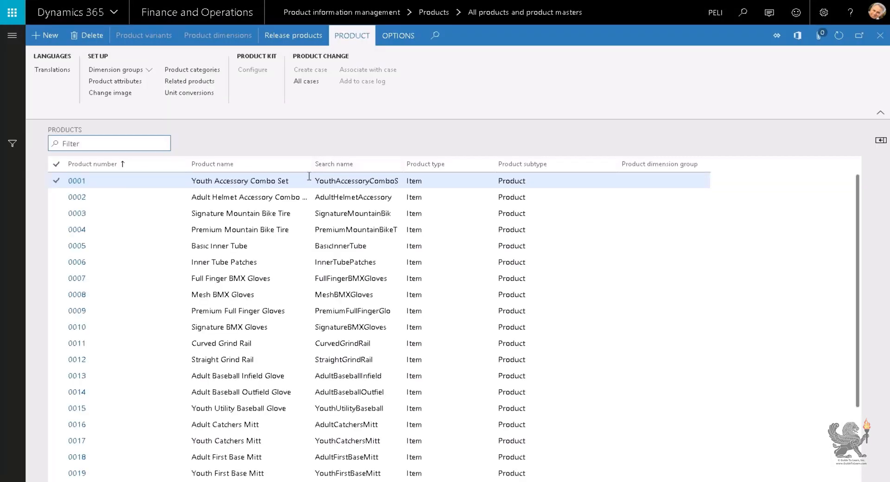
type("IPM")
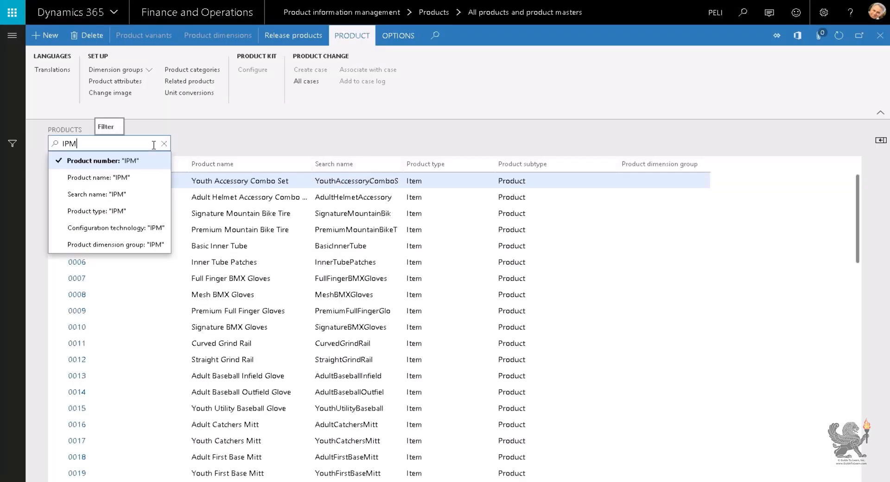
key("Return")
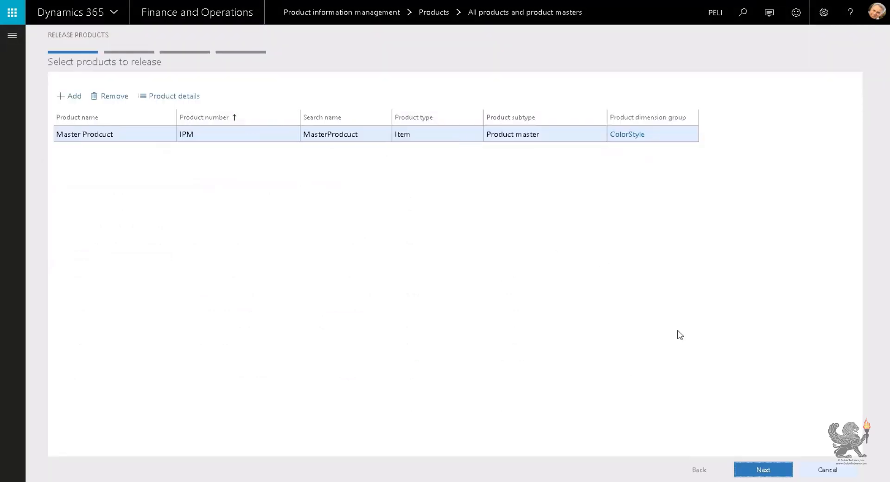
left_click(763, 470)
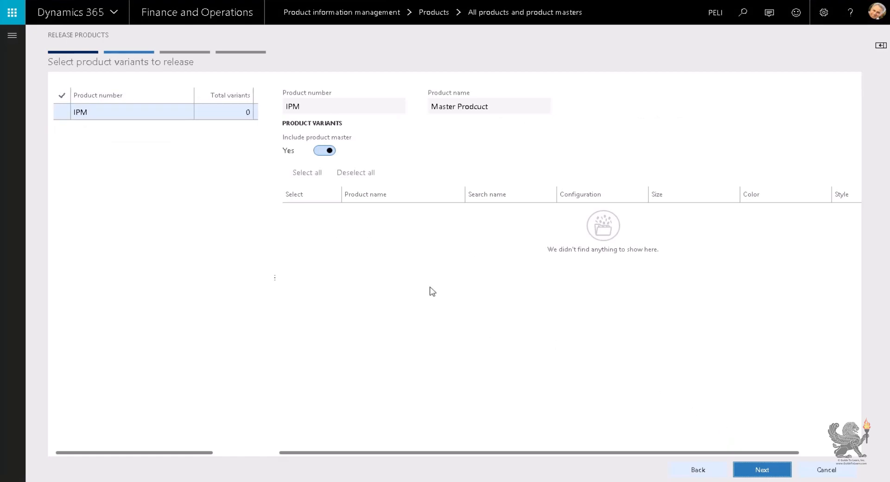
left_click(818, 469)
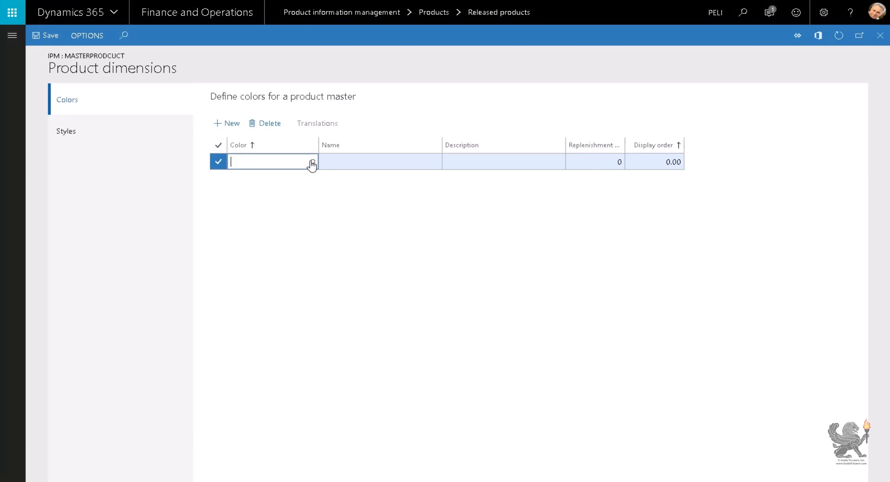
Add the colors Black, Brown and Cream to the product dimensions of the IPM product master
left_click(311, 162)
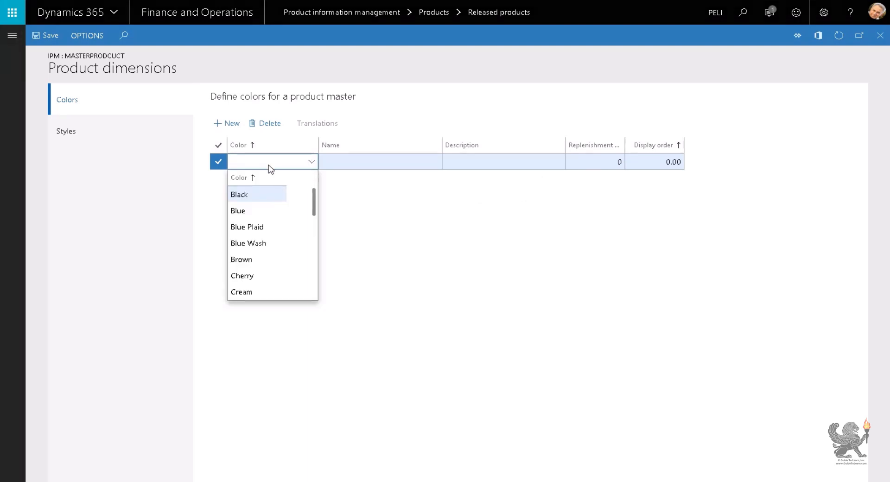
left_click(229, 124)
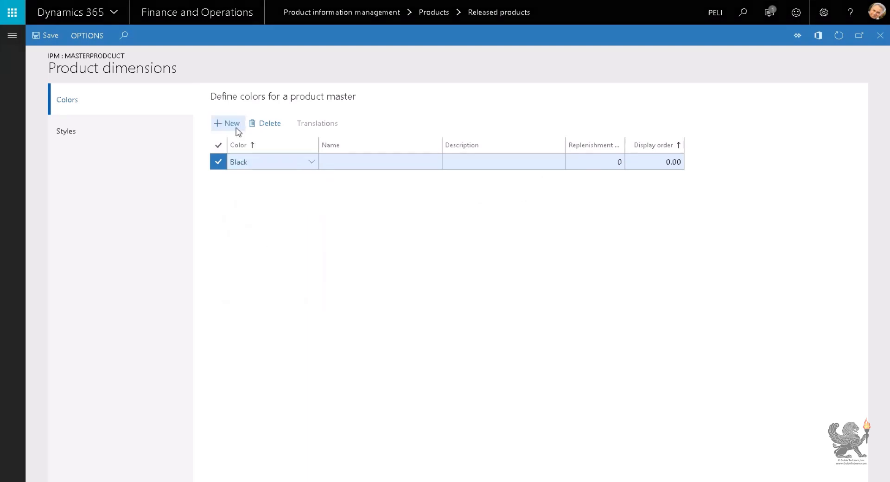
left_click(310, 167)
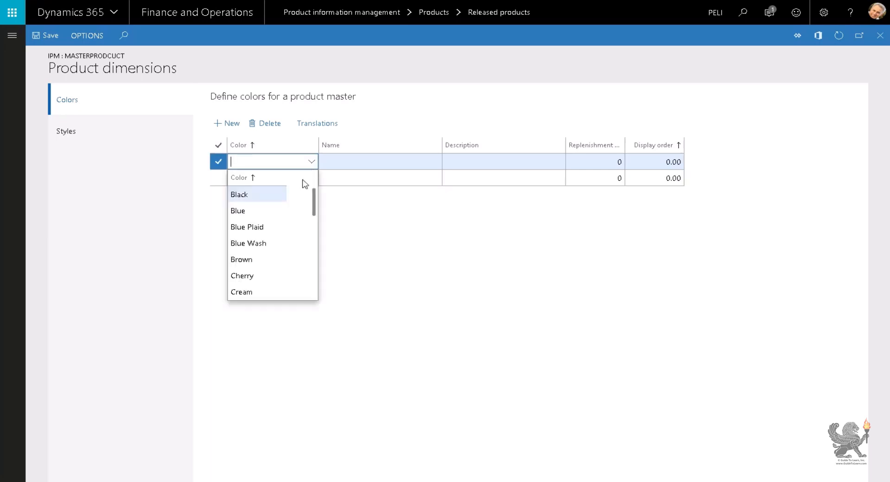
left_click(257, 260)
left_click(229, 123)
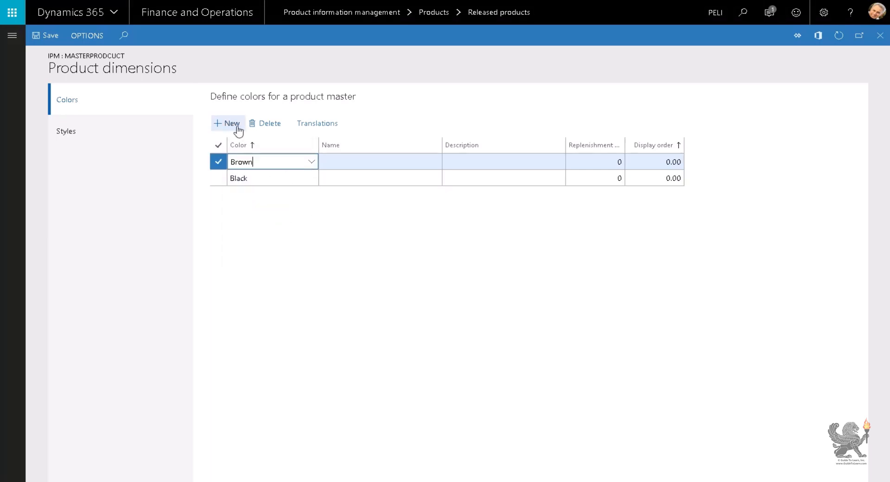
left_click(312, 165)
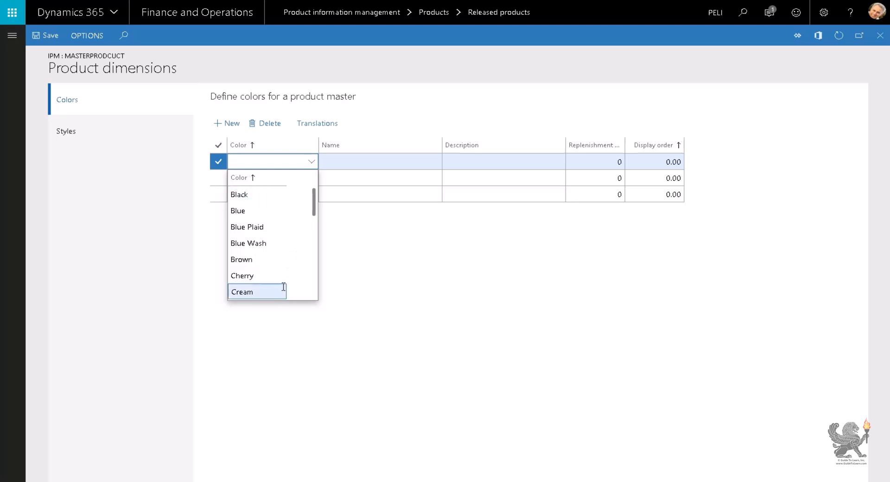
left_click(283, 291)
Add the styles Big and Long to the product dimensions of the IPM product master and close the form
left_click(70, 132)
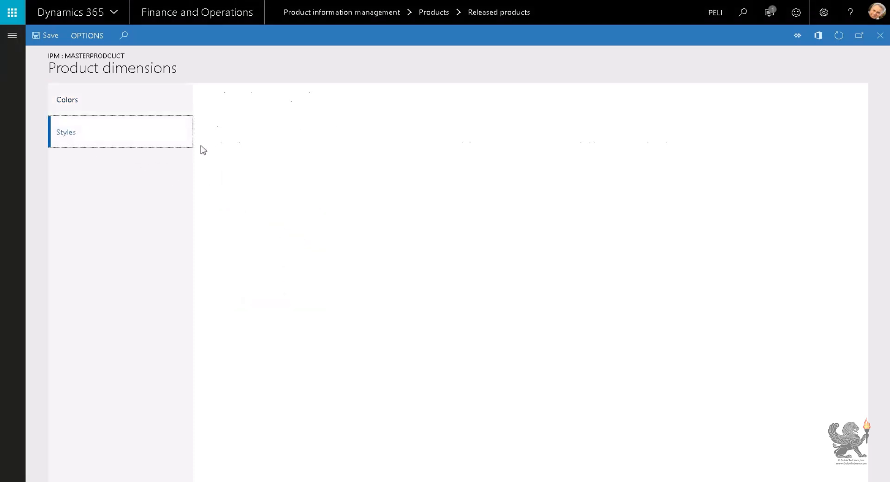
left_click(232, 124)
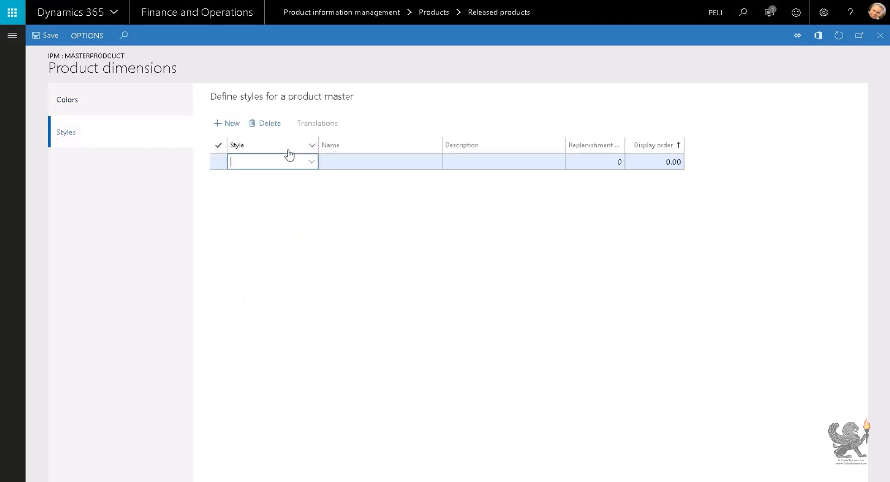
left_click(312, 165)
left_click(280, 227)
left_click(232, 123)
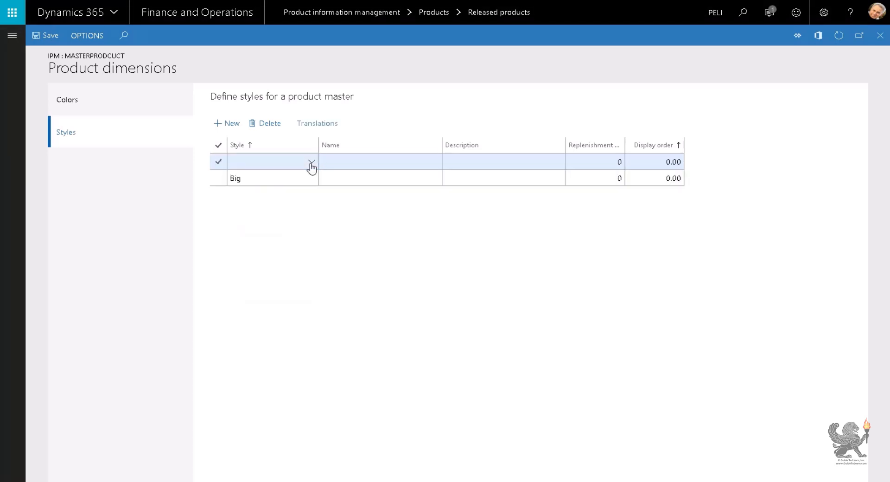
left_click(311, 165)
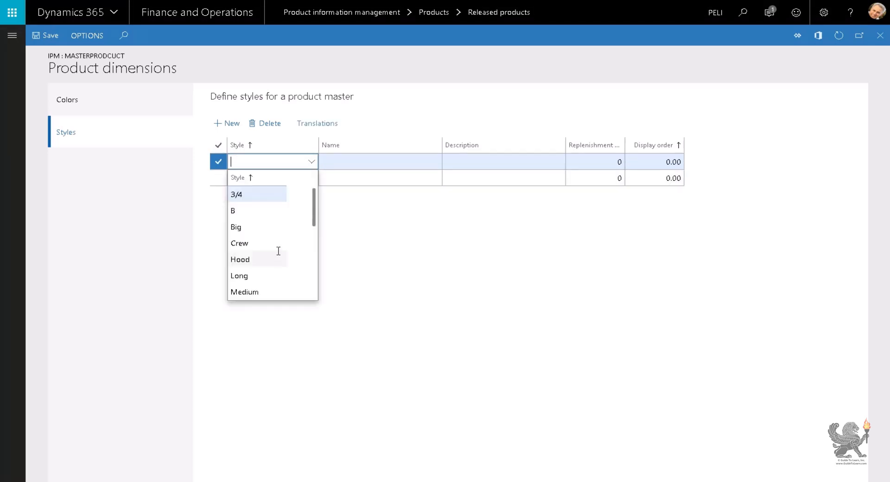
left_click(259, 276)
left_click(261, 276)
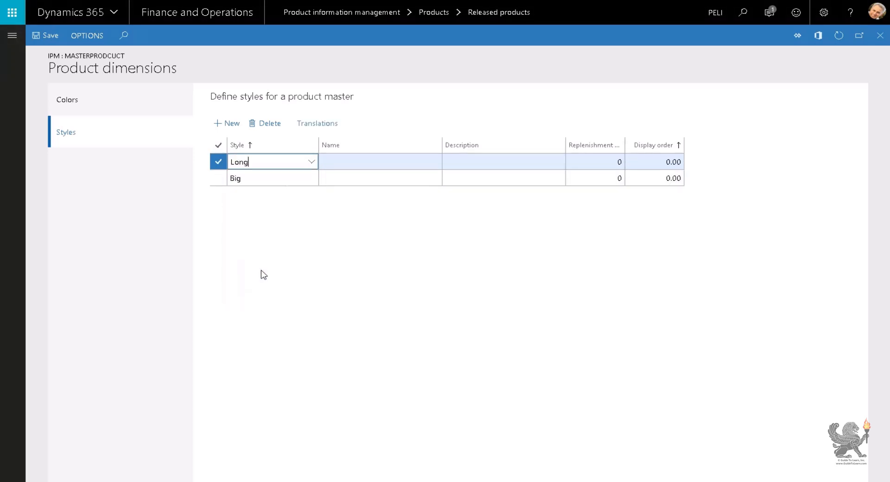
left_click(881, 36)
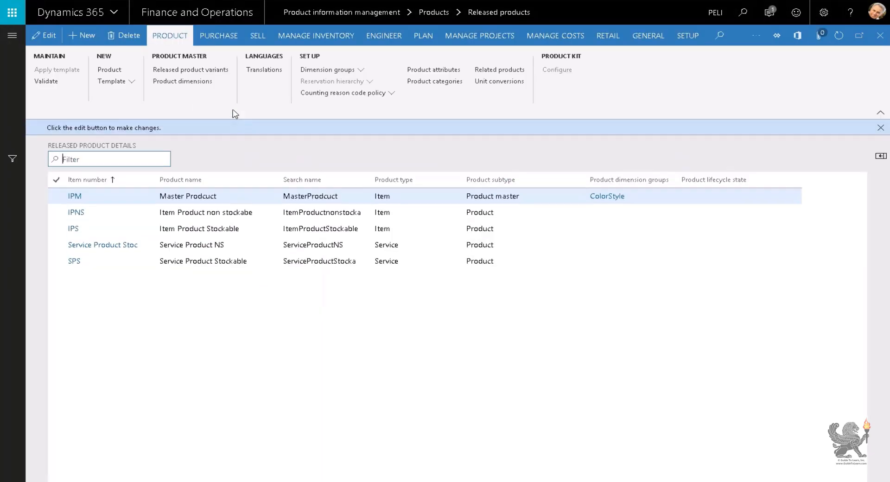
Create released product variants for IPM from all suggested combinations of Black, Brown and Cream with Big and Long
left_click(195, 72)
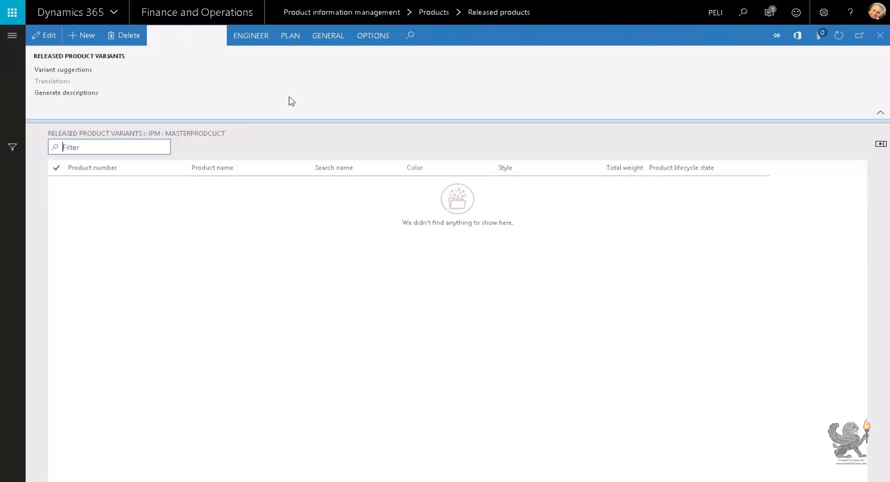
left_click(76, 70)
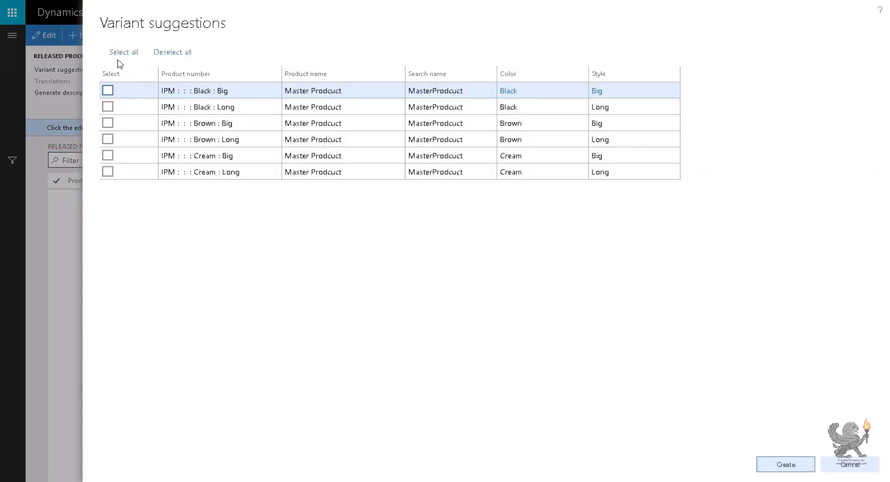
left_click(123, 53)
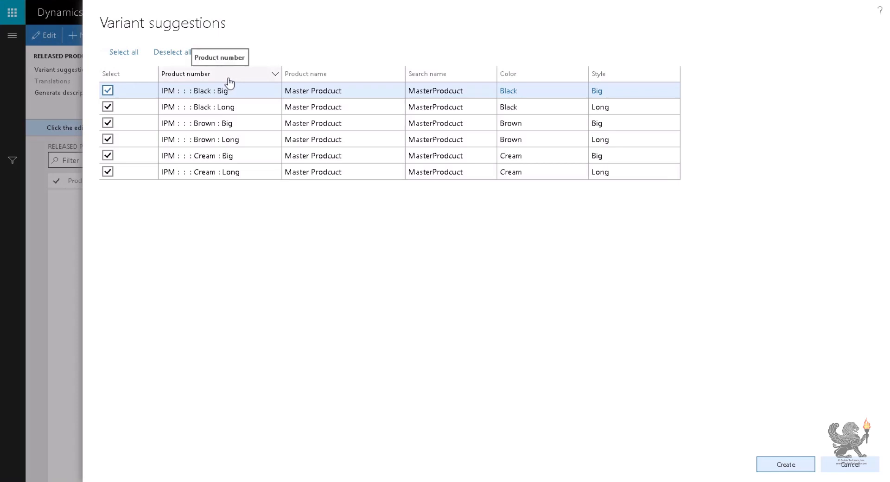
left_click(108, 106)
left_click(108, 122)
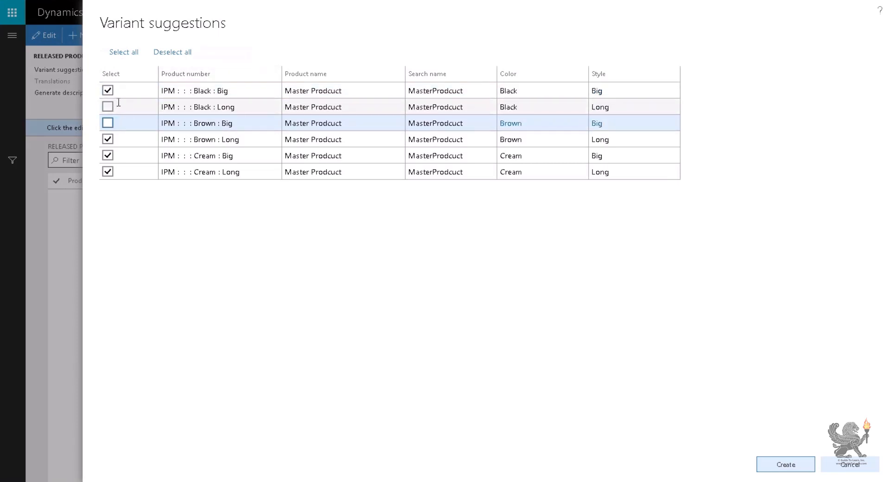
left_click(108, 106)
left_click(108, 123)
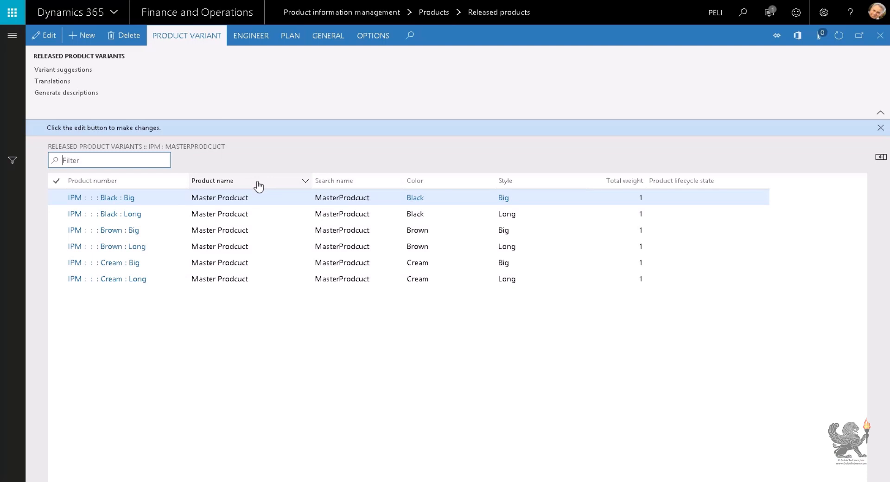
Look through the created color and style variants of IPM one by one and close the variants list
left_click(227, 198)
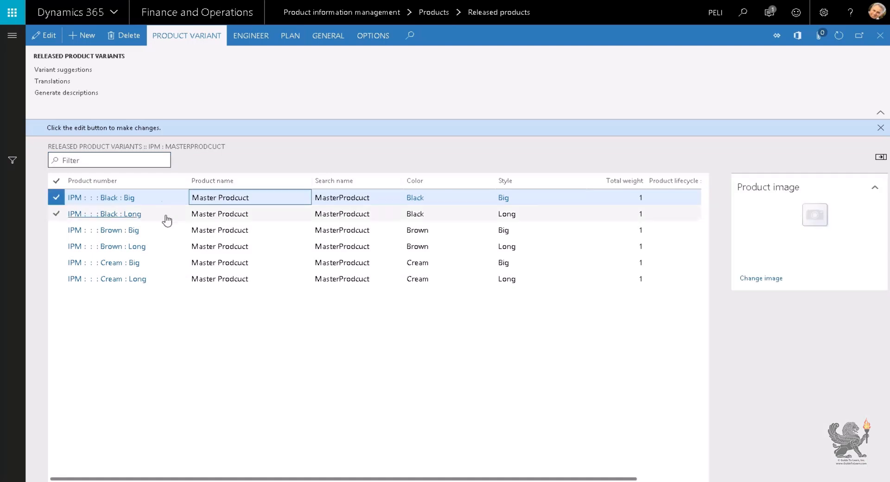
left_click(195, 213)
left_click(204, 230)
left_click(216, 246)
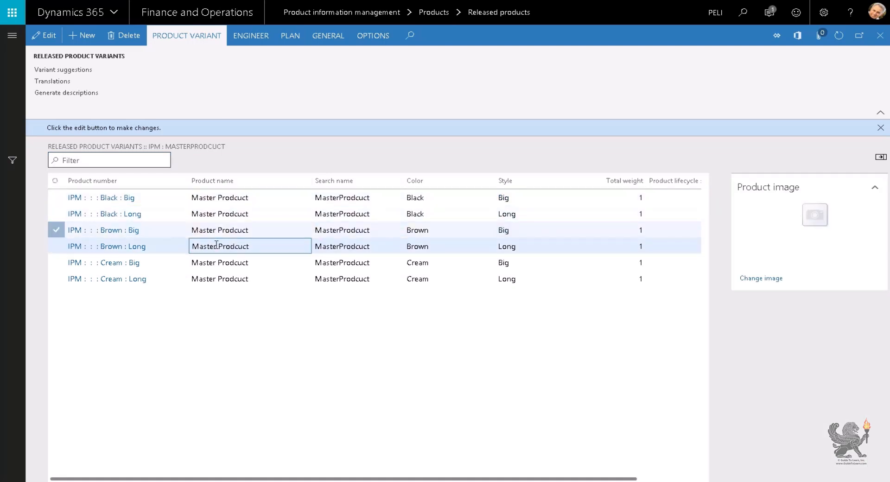
left_click(218, 262)
left_click(223, 279)
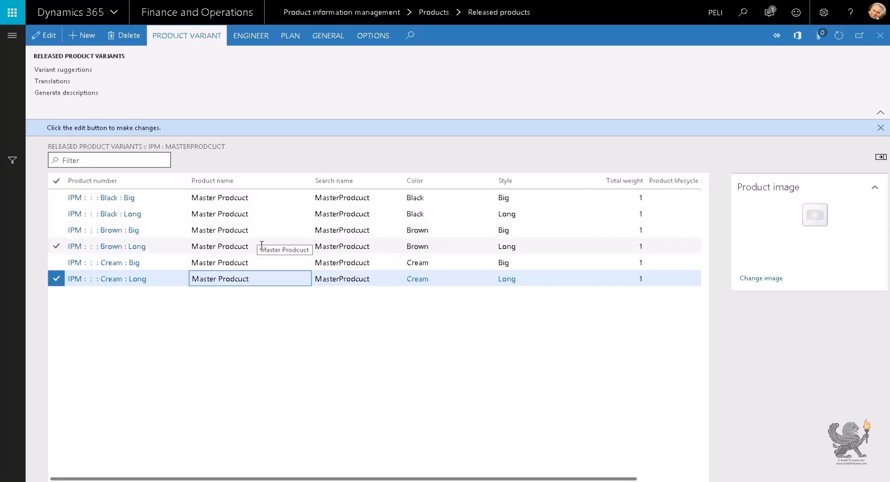
left_click(881, 36)
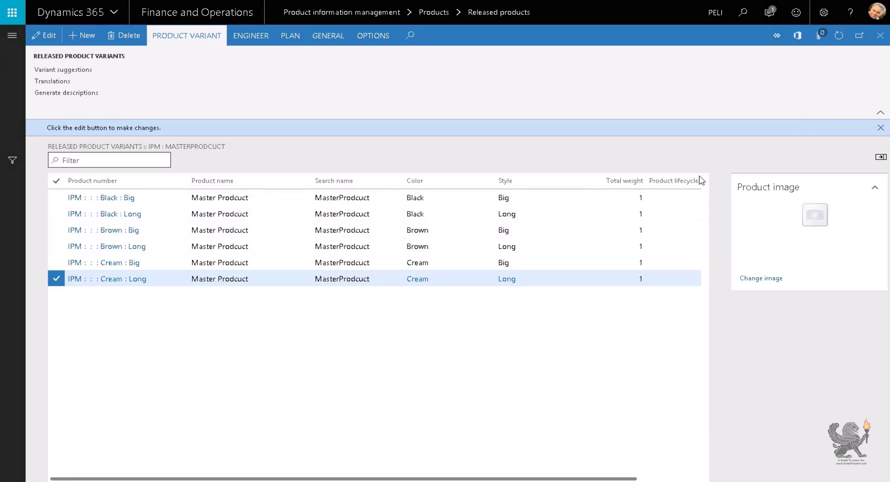
left_click(343, 200)
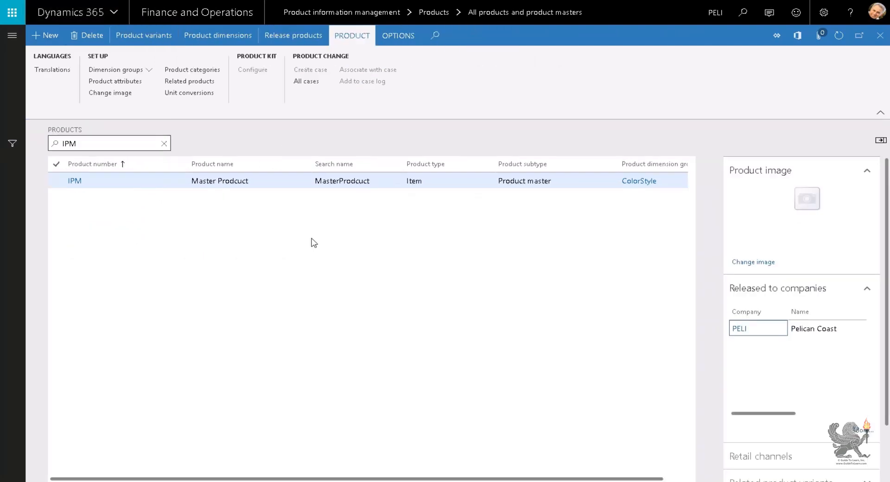
Start releasing product master IPM from all products and product masters, excluding the Brown Big and Brown Long variants
left_click(245, 180)
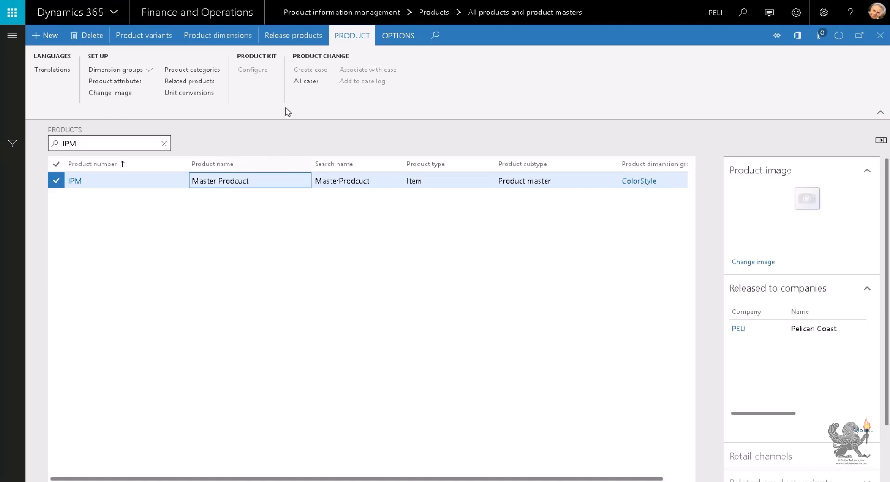
left_click(300, 37)
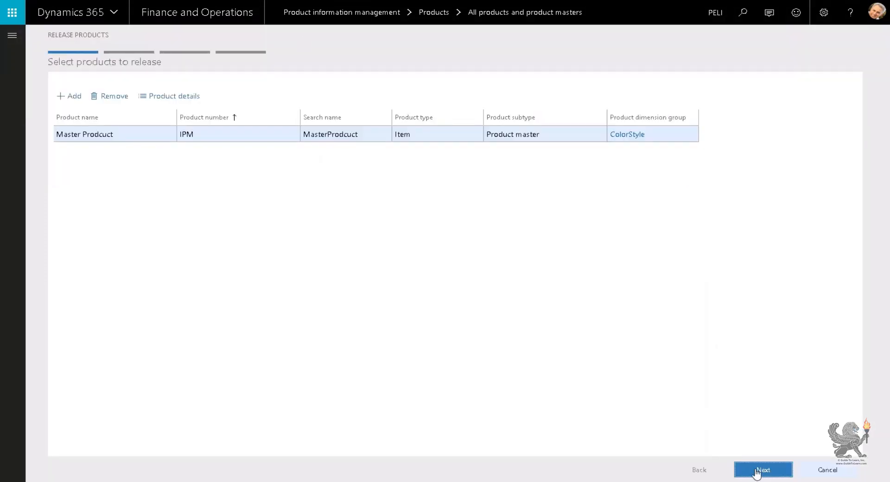
left_click(760, 469)
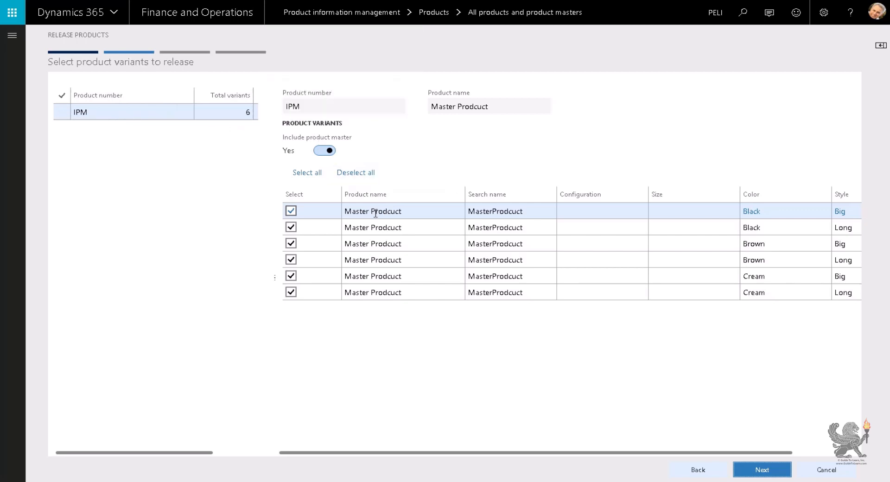
left_click(291, 244)
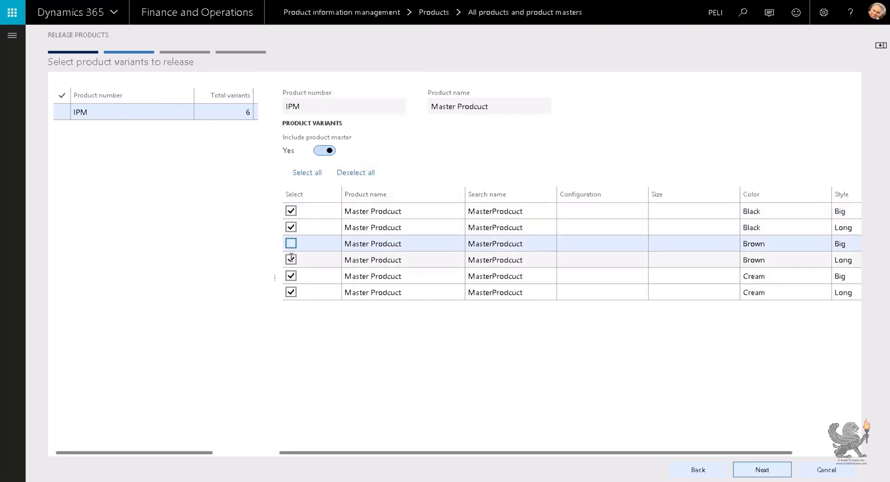
left_click(291, 260)
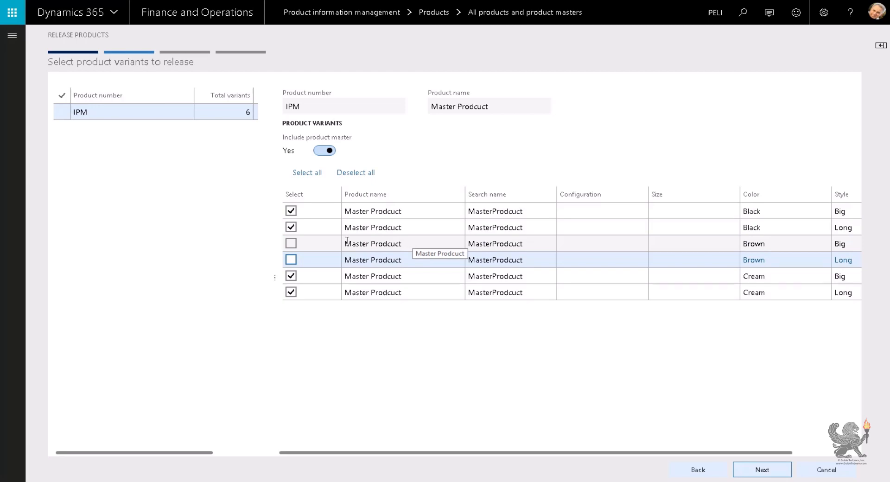
left_click(761, 472)
Choose USMF as the company to release to and finish the product release
scroll(93, 328, "down", 1)
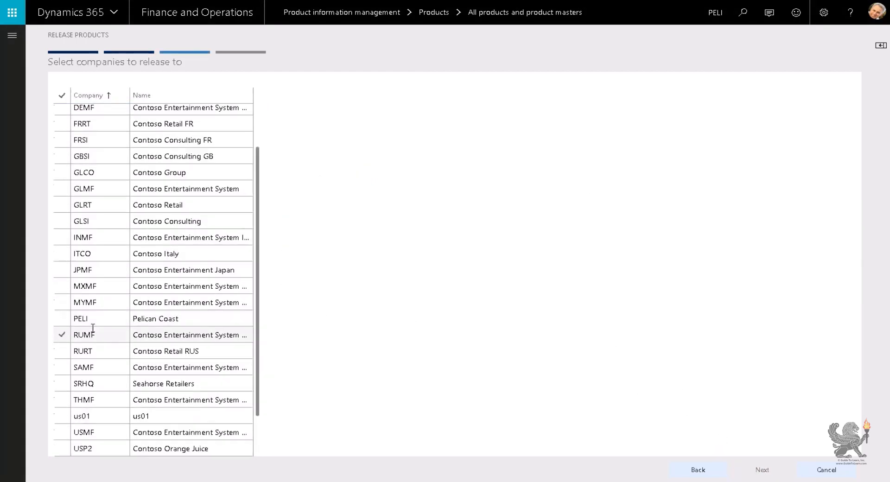
scroll(93, 328, "down", 1)
left_click(62, 383)
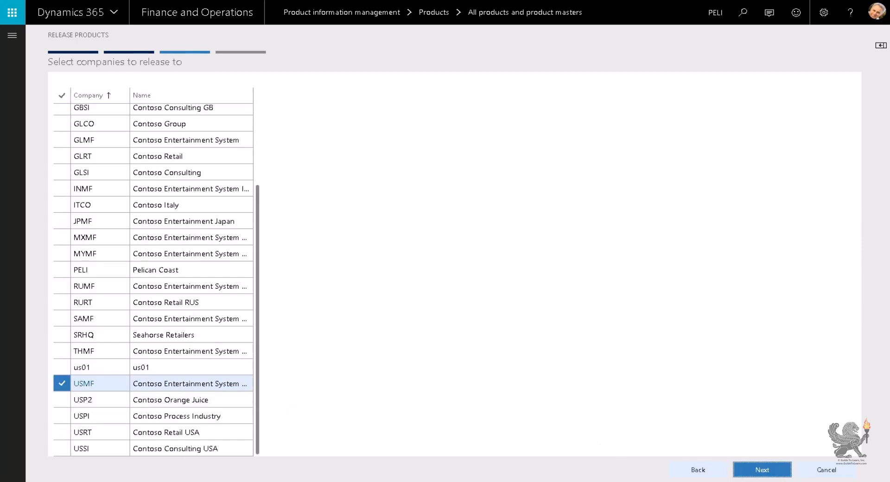
left_click(779, 474)
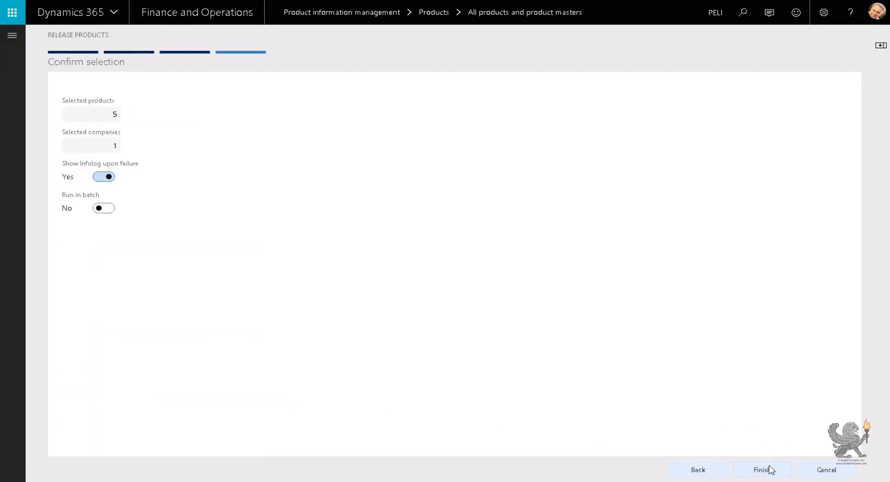
left_click(770, 470)
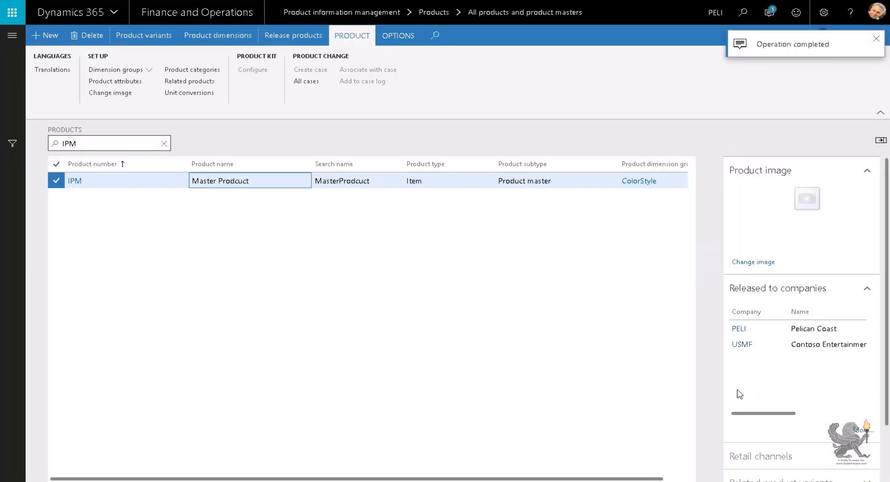
Filter the released products of company USMF for IPM, validate the product and dismiss the validation message
left_click(259, 181)
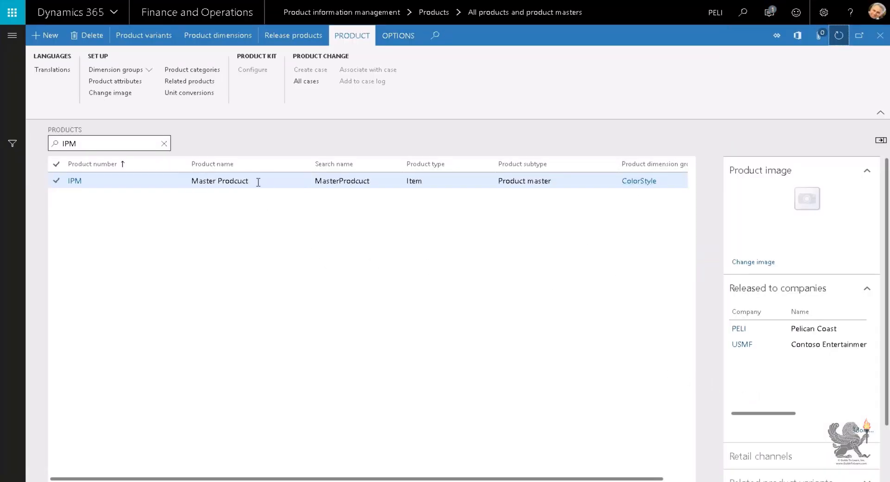
left_click(12, 35)
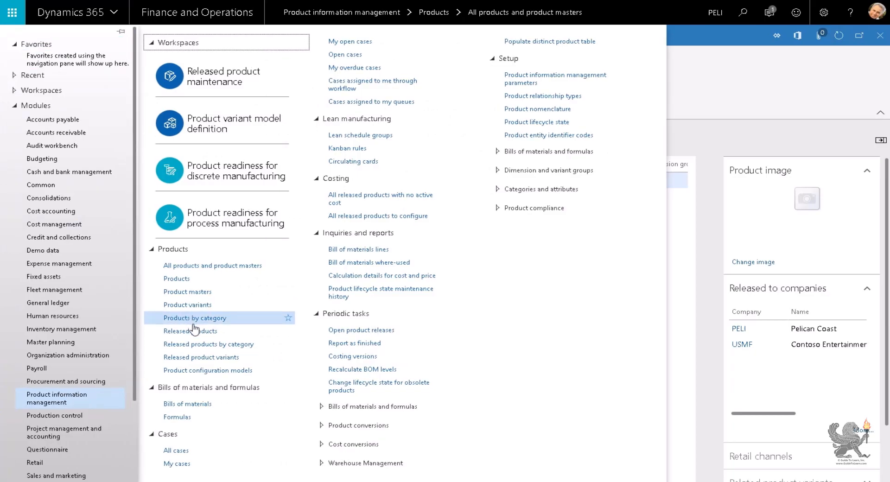
left_click(220, 333)
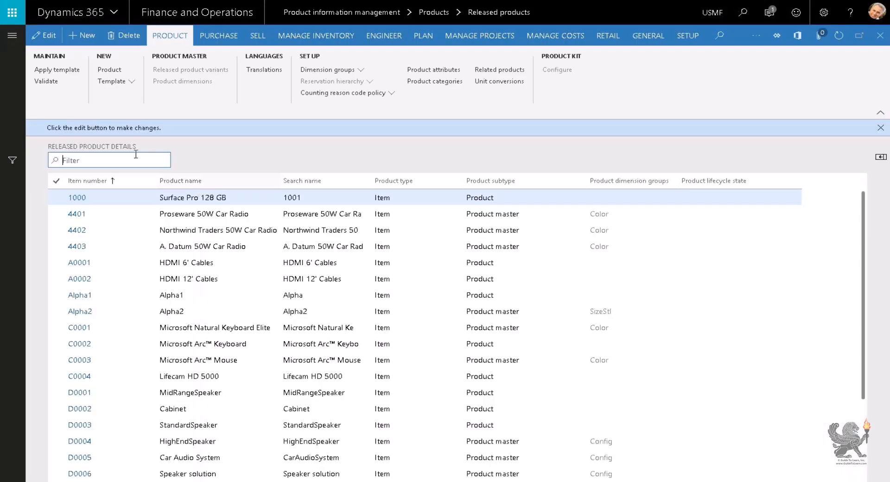
left_click(122, 160)
type("IPM")
key("Return")
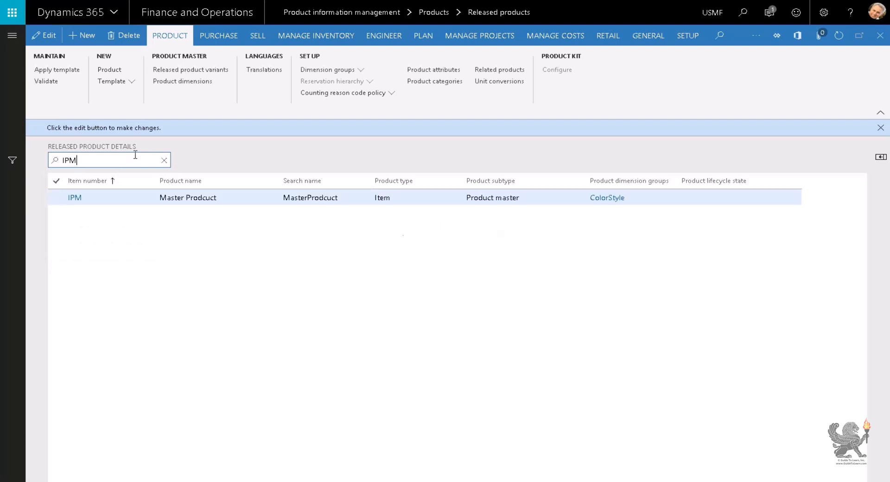
left_click(45, 82)
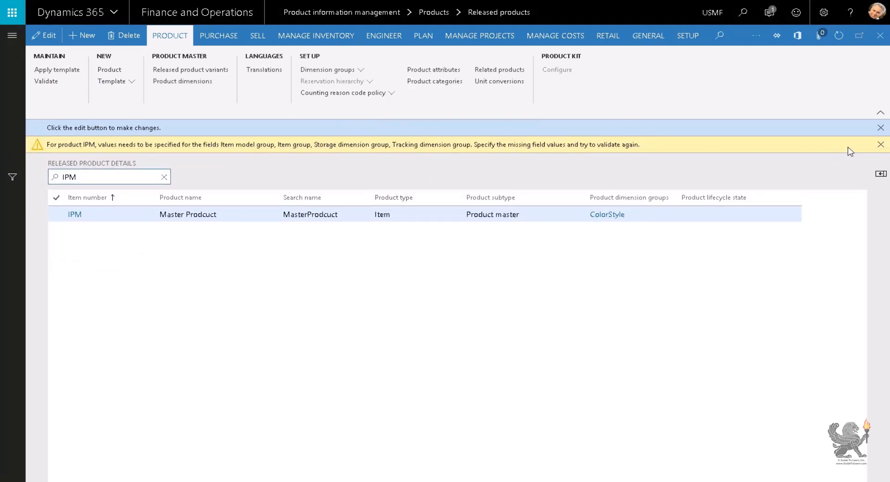
left_click(880, 144)
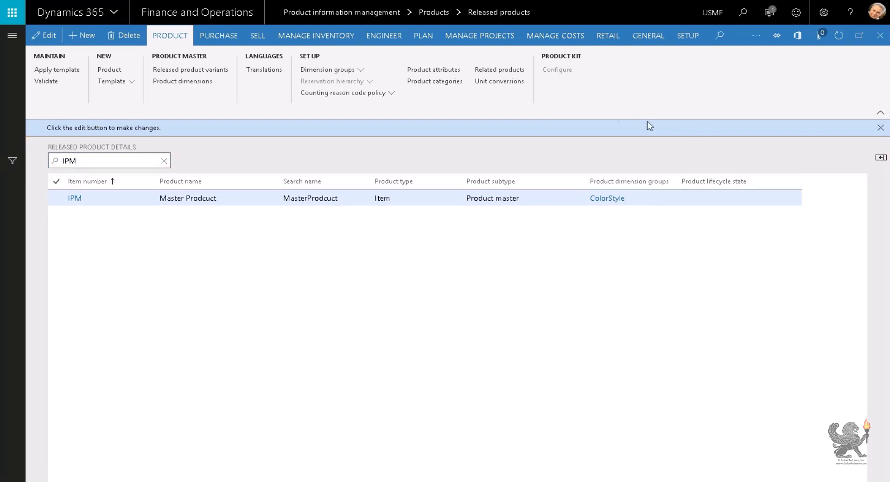
Assign storage dimension group SiteWH and tracking dimension group BatchSeria to released product IPM and validate the product
left_click(358, 71)
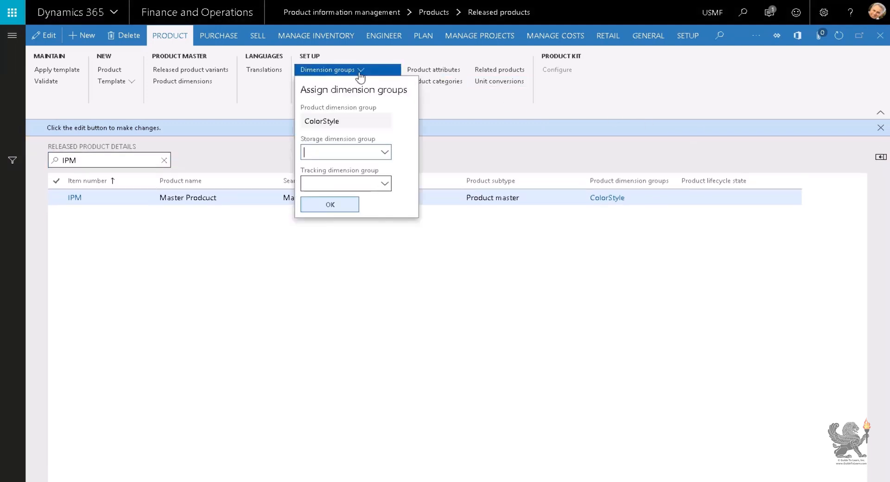
left_click(385, 152)
left_click(364, 200)
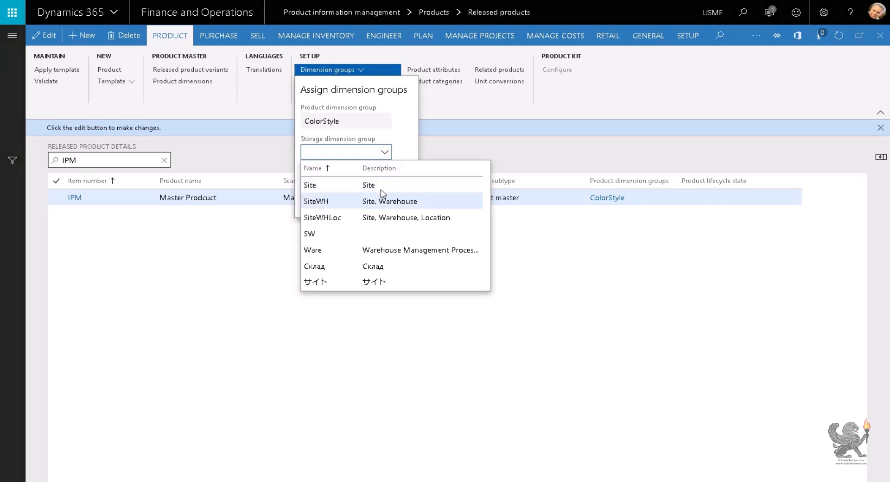
left_click(389, 185)
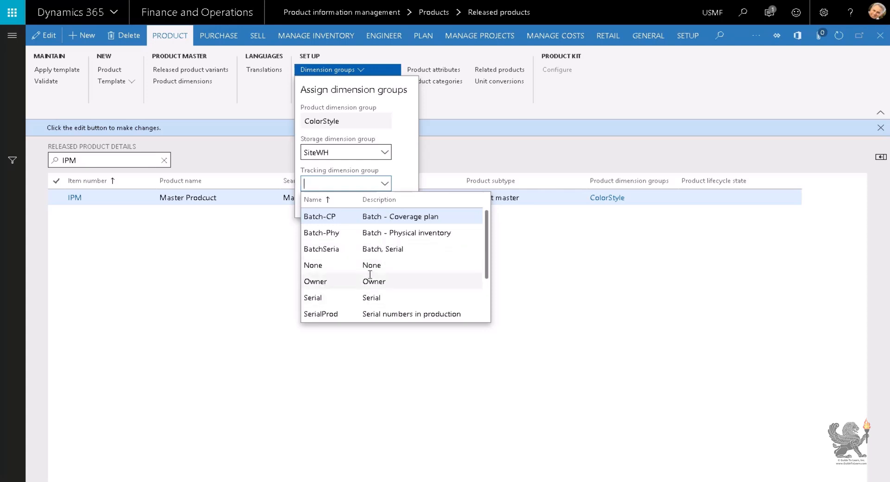
left_click(377, 249)
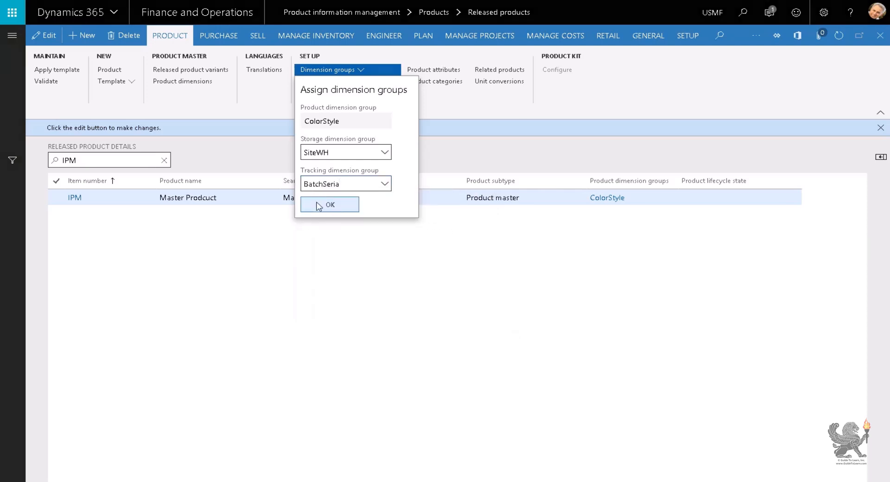
left_click(60, 84)
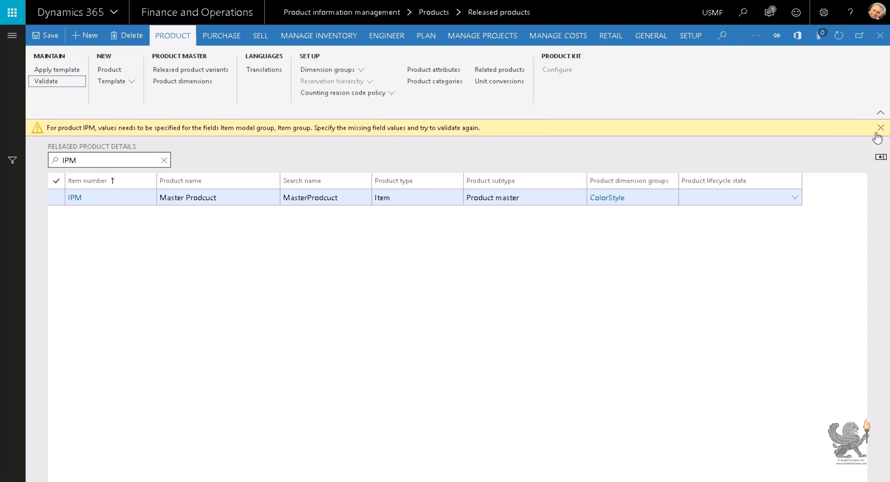
left_click(80, 200)
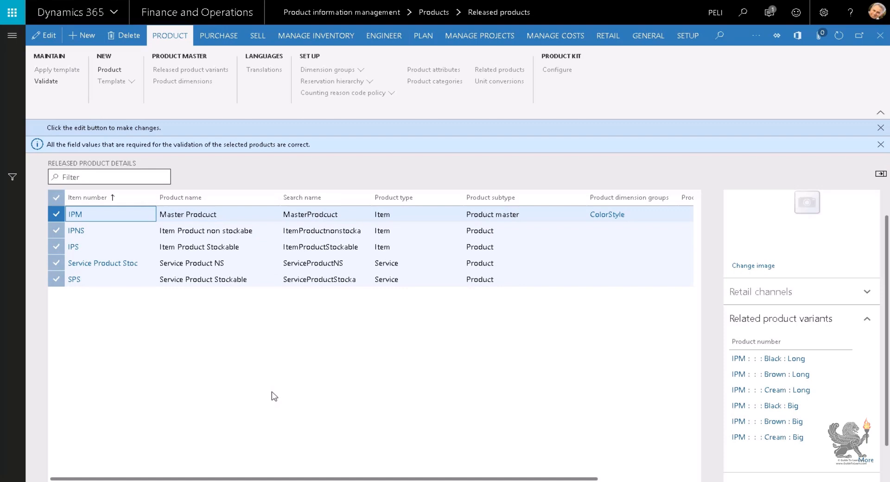
Start a new released product with BOM1 as both its product number and its product name
left_click(93, 72)
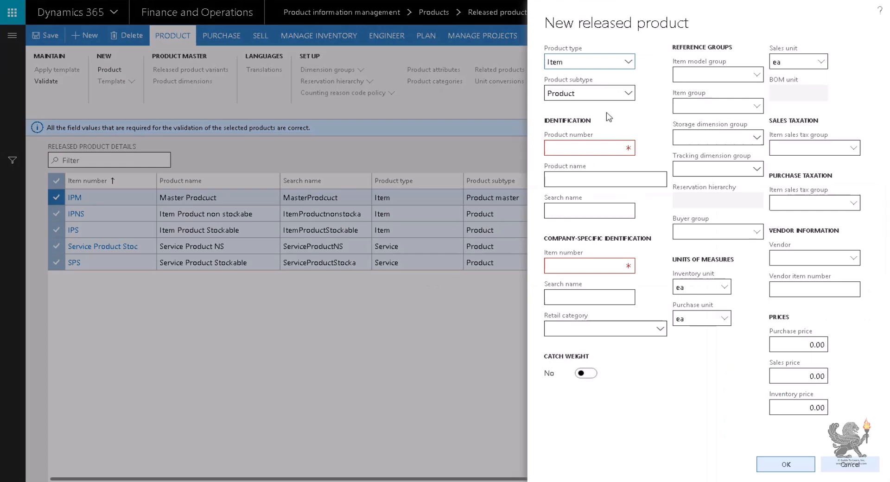
left_click(594, 148)
type("BOM1")
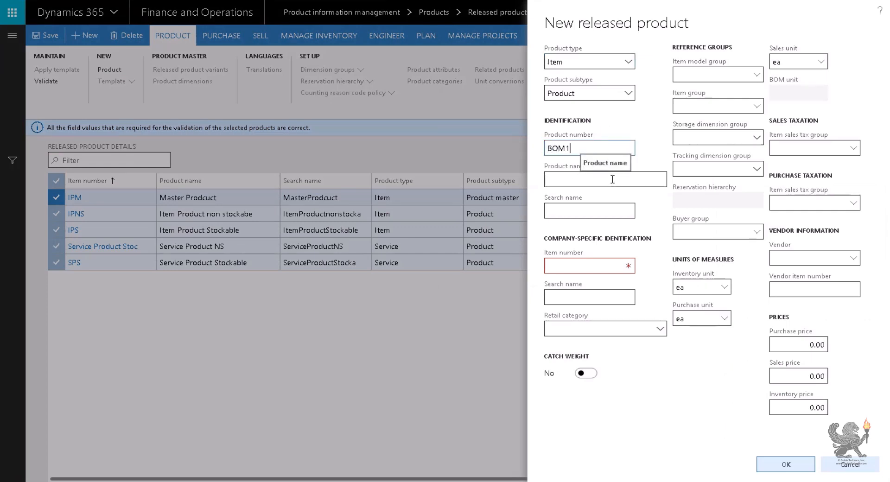
key("Tab")
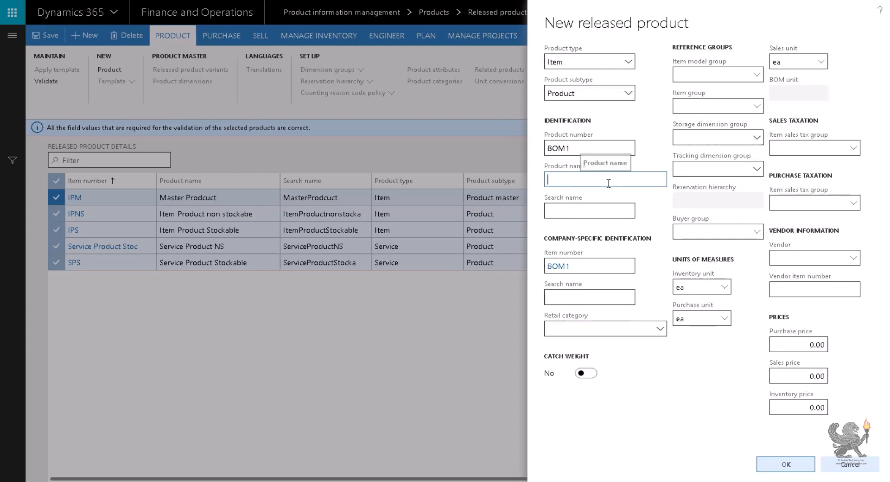
type("BOM1")
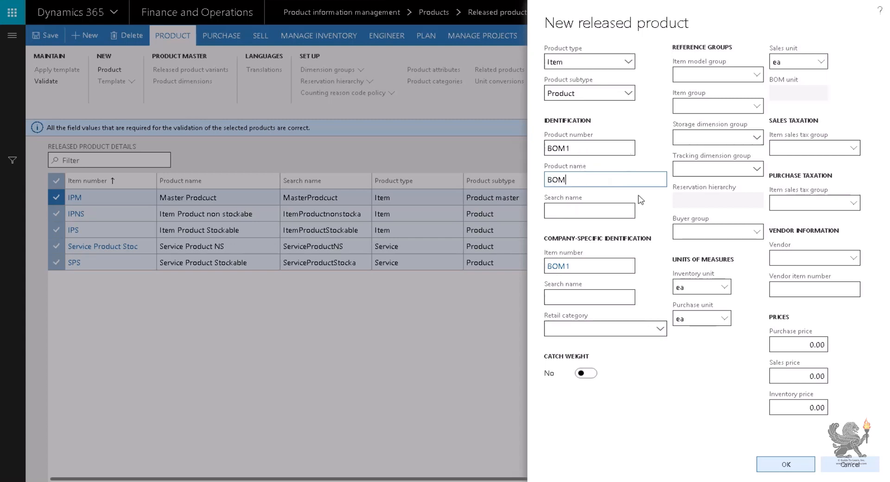
key("Tab")
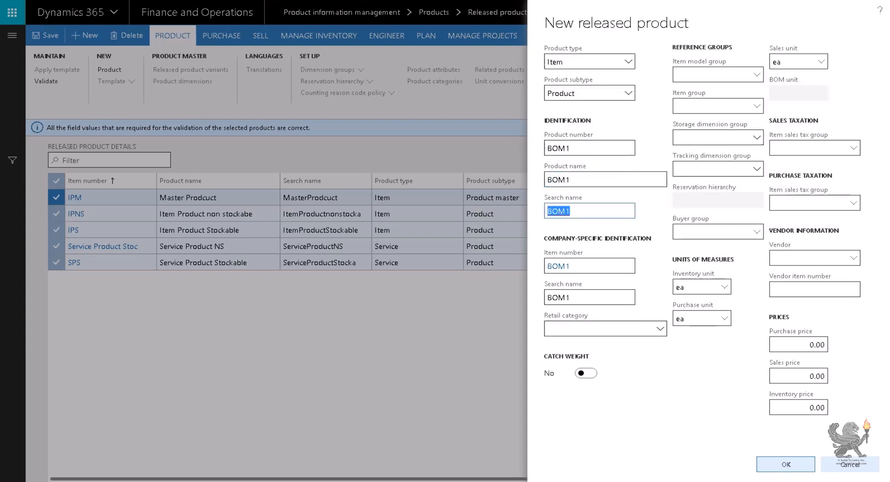
Set item model group FIFO, item group ALL, storage dimension group SiteWH and tracking dimension group None, and create the released product
left_click(756, 73)
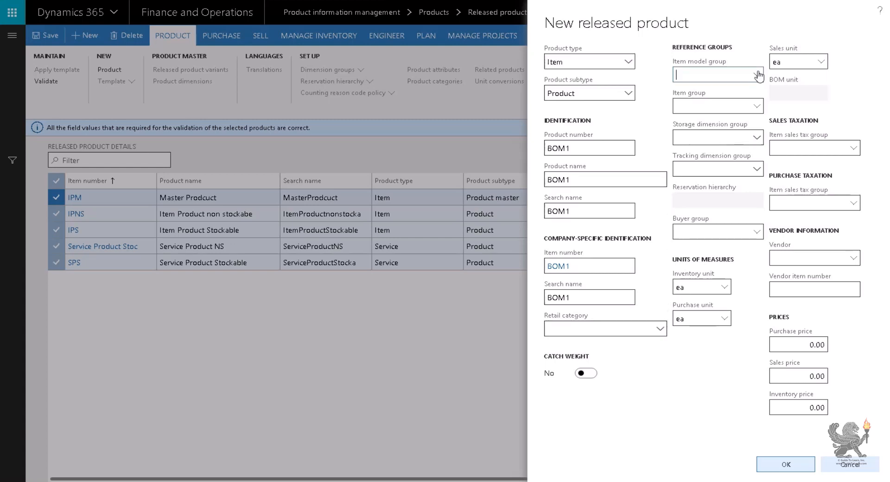
left_click(718, 123)
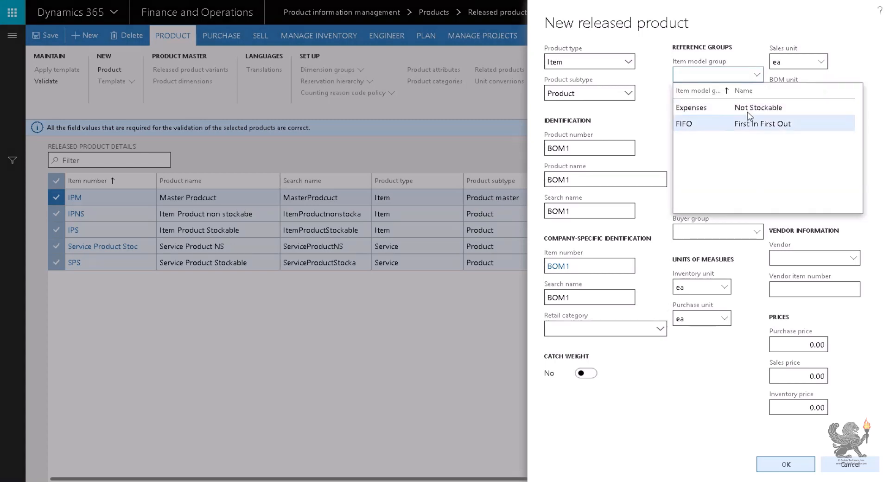
left_click(758, 108)
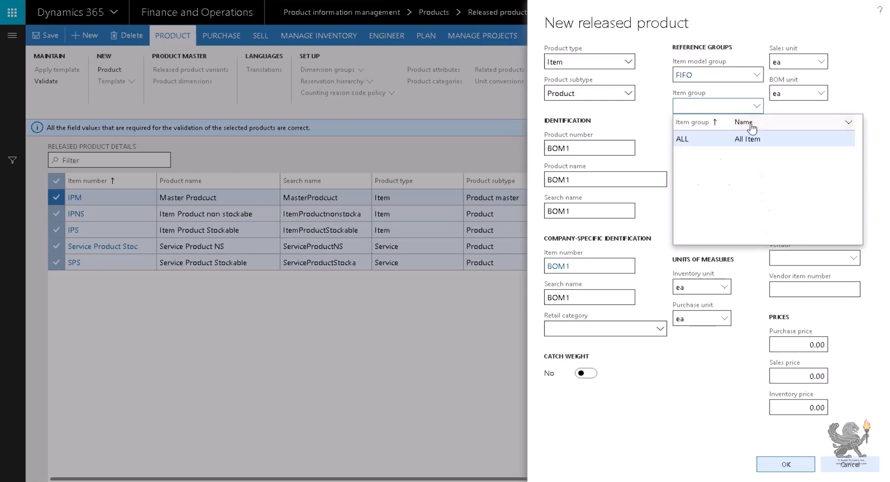
left_click(695, 138)
left_click(752, 139)
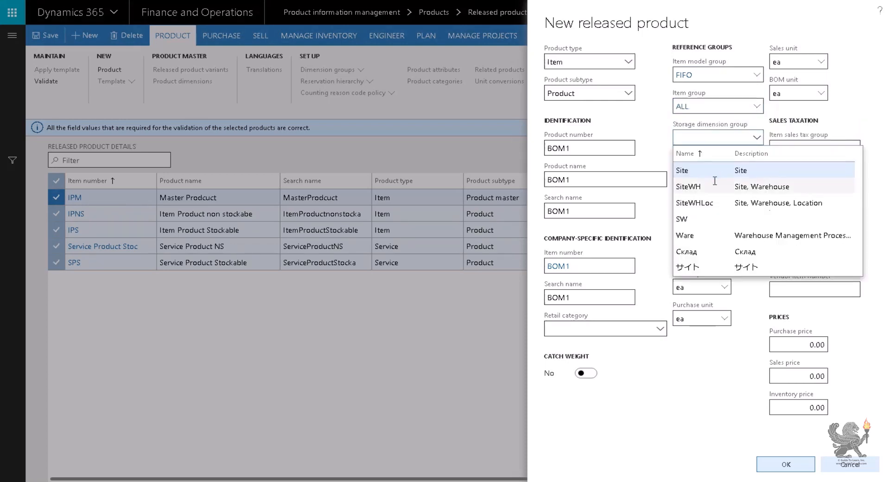
left_click(695, 184)
left_click(759, 172)
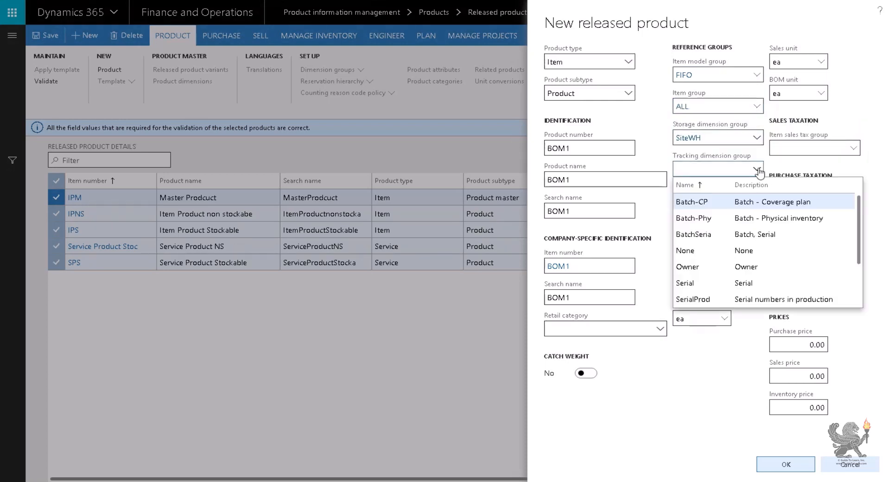
left_click(725, 255)
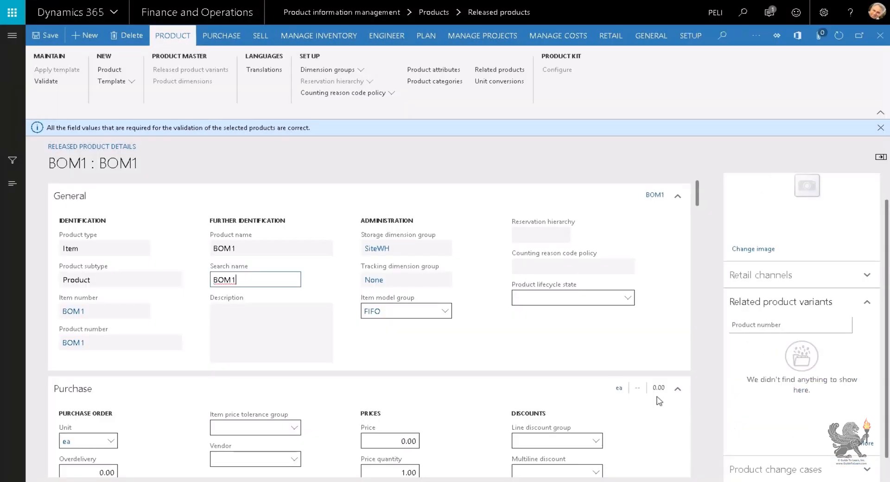
Validate released product BOM1 and open its BOM designer
left_click(47, 81)
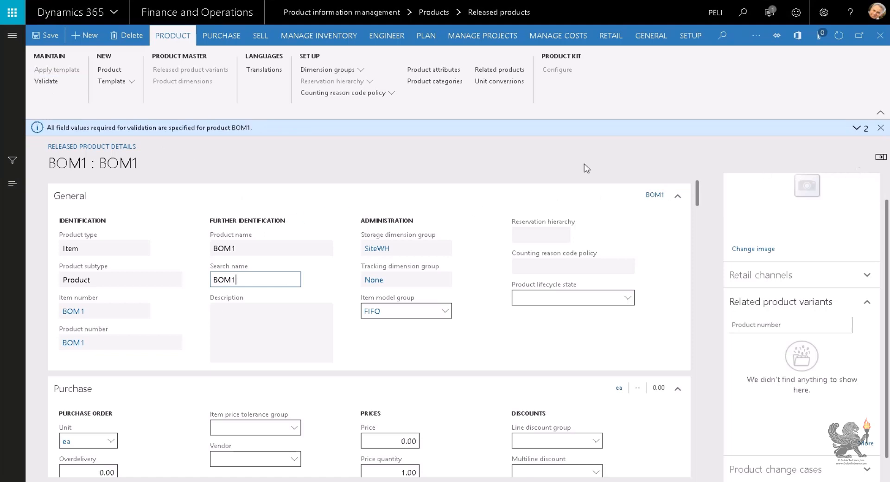
left_click(395, 38)
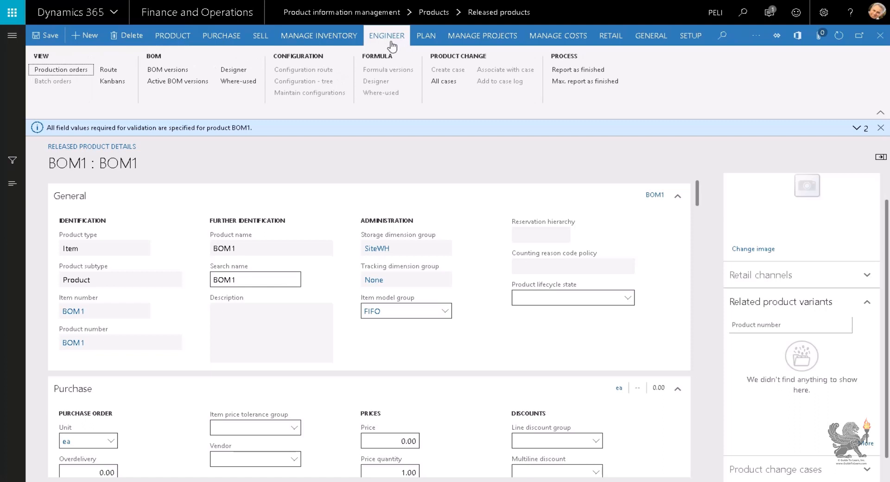
left_click(237, 71)
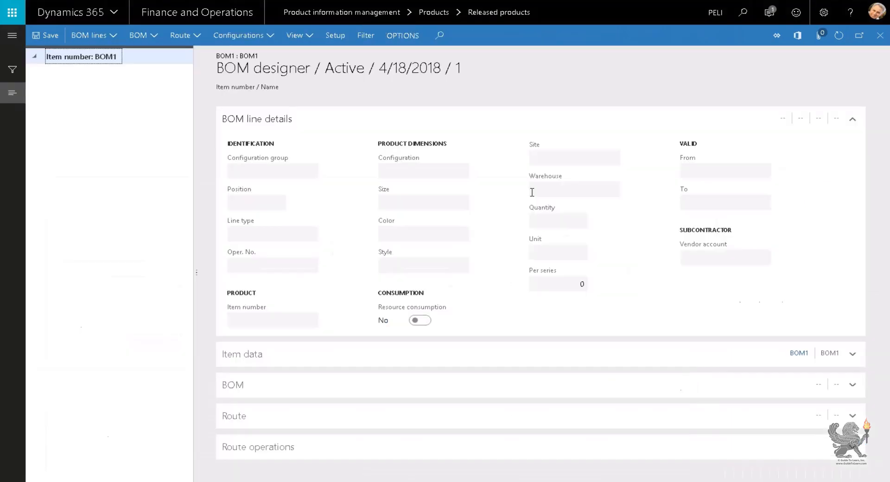
Create a BOM version numbered BOM1 with a person's first name as its name, and open the component selection for its BOM
left_click(147, 37)
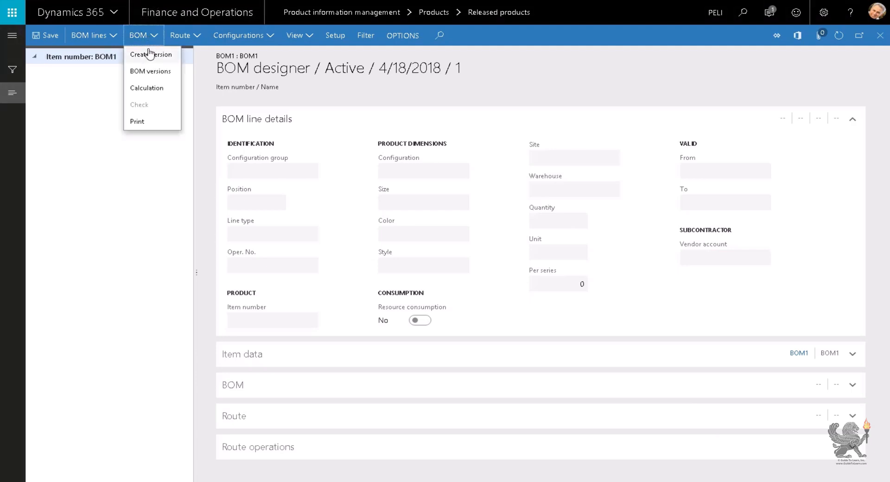
left_click(149, 56)
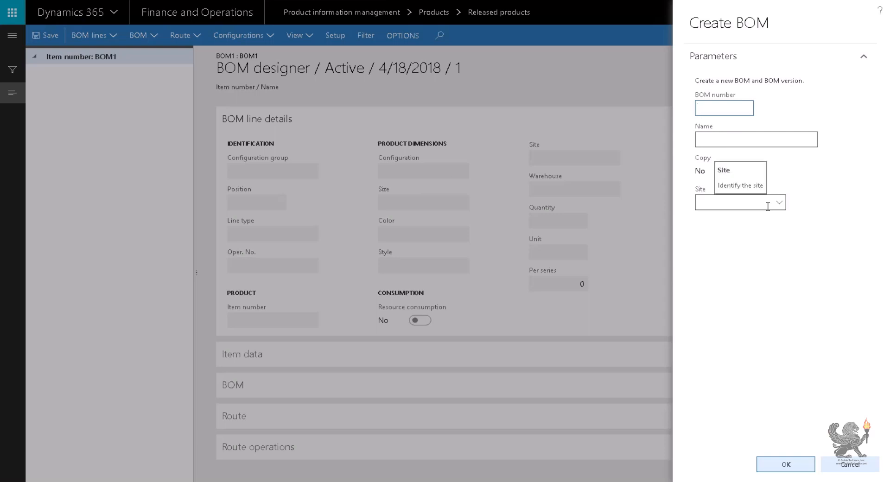
key("Tab")
type("Soheil")
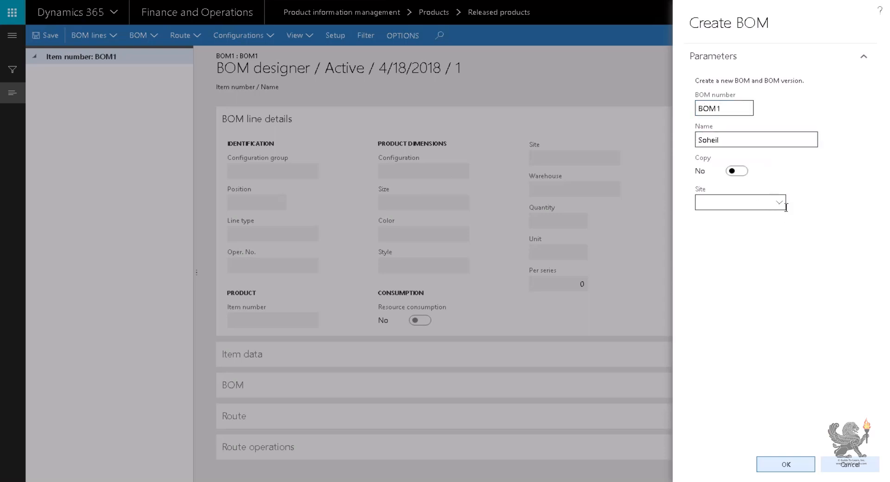
left_click(738, 203)
left_click(797, 471)
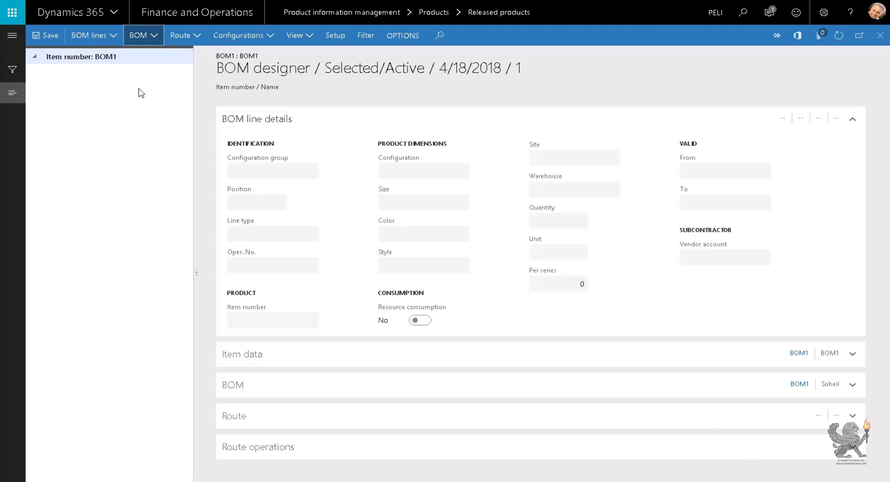
left_click(112, 42)
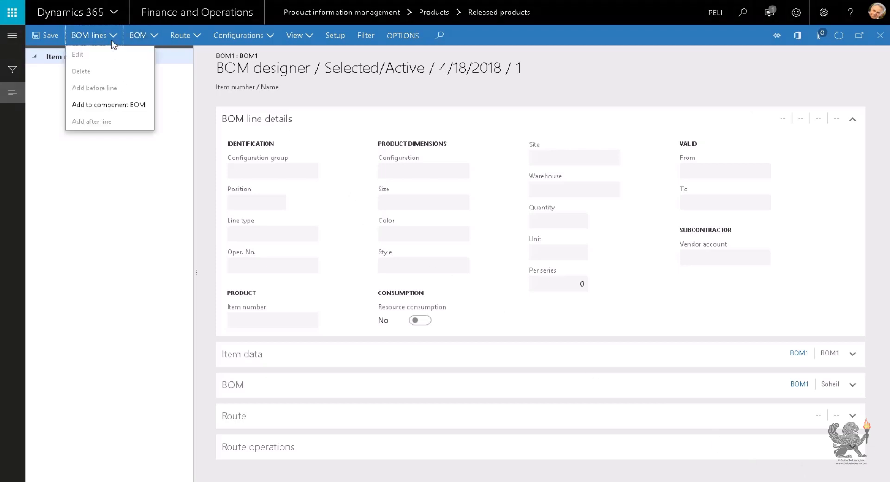
left_click(111, 106)
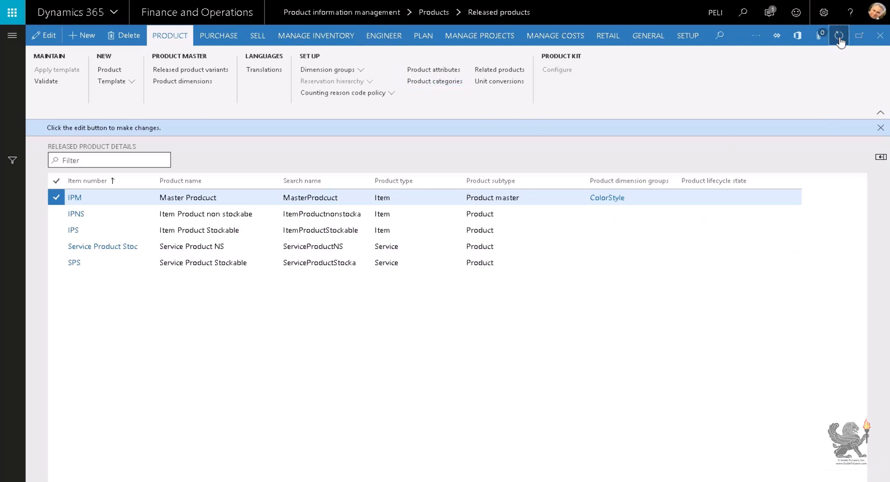
Refresh the released products list, examine the related product variants of IPM and look at service product SPS
left_click(839, 41)
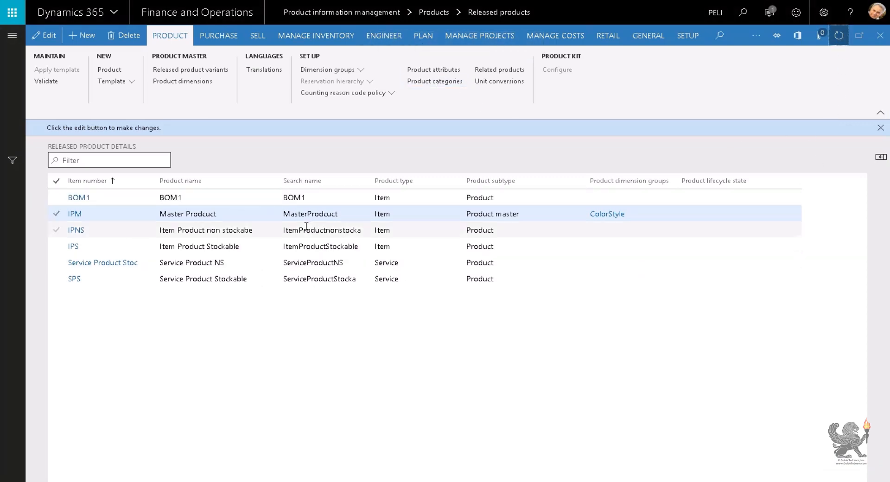
left_click(202, 213)
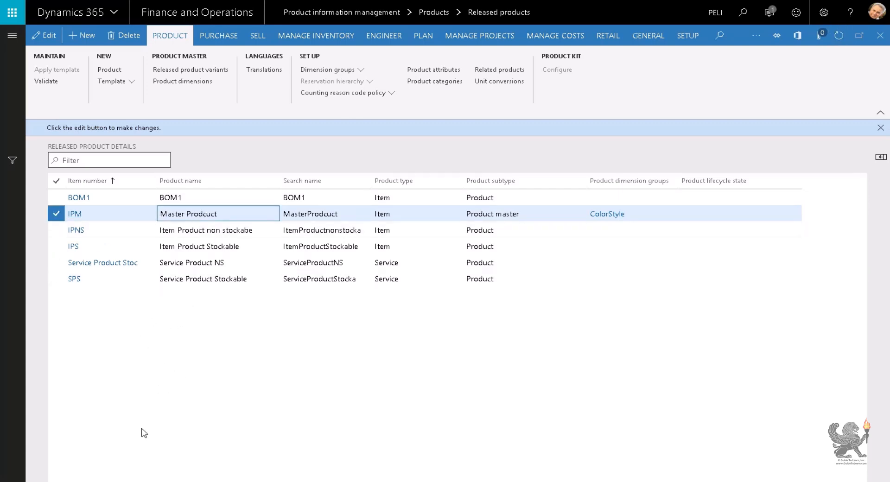
left_click(882, 158)
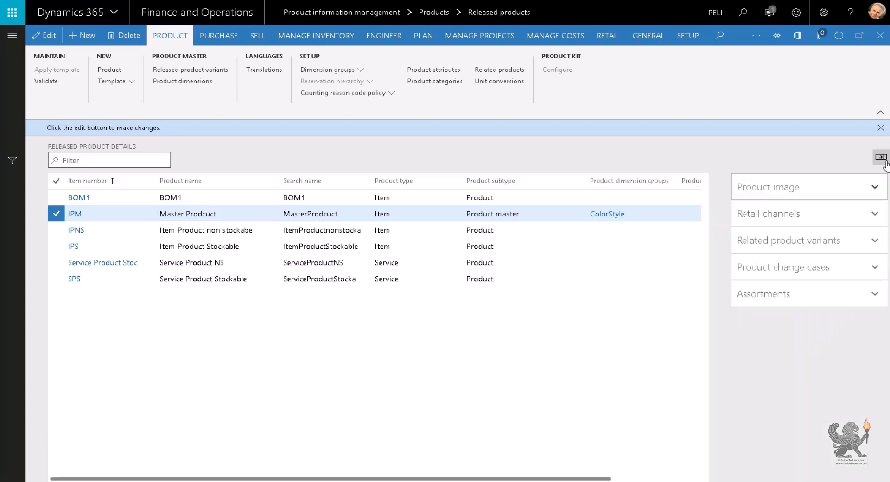
left_click(875, 188)
left_click(879, 197)
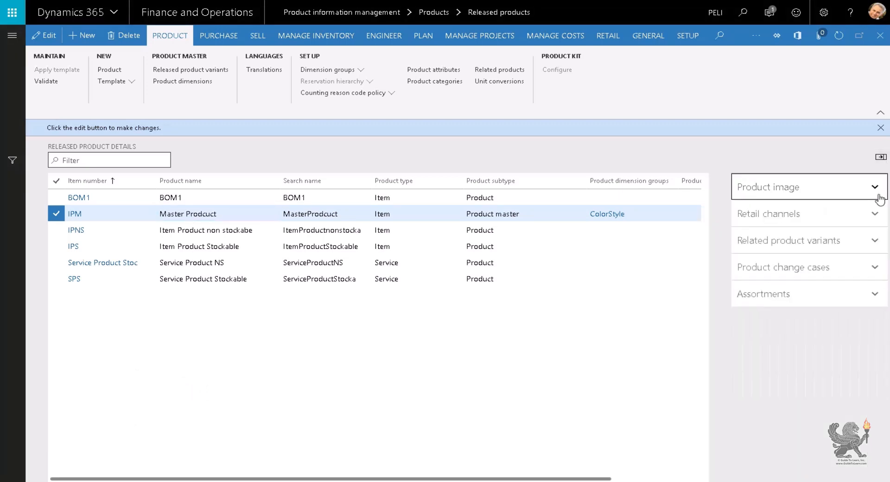
left_click(875, 240)
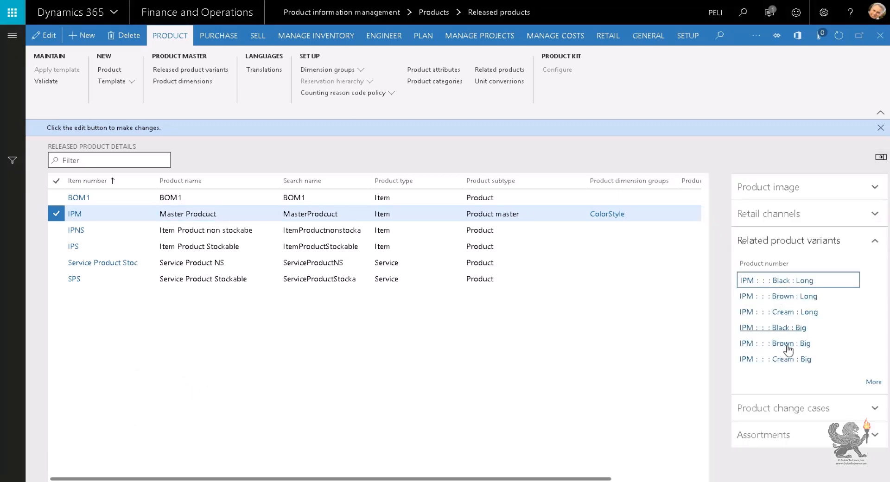
left_click(153, 280)
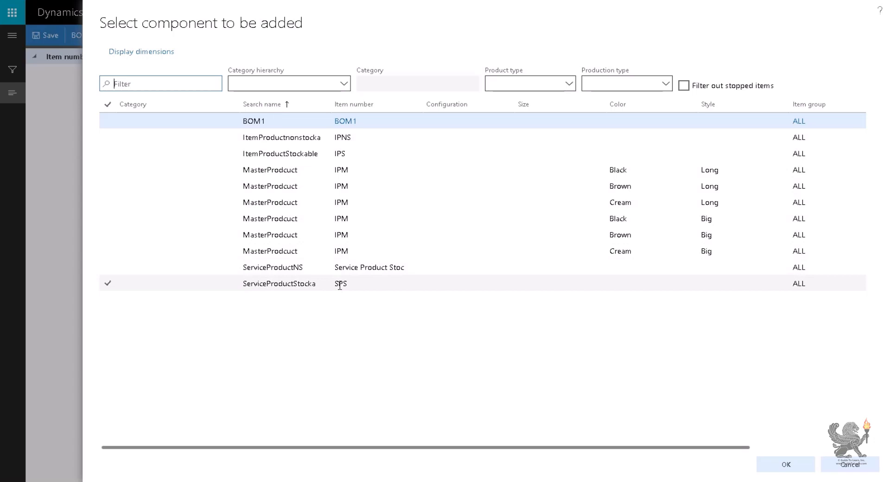
Check the item model group of released product IPNS and try to add IPNS as a component of BOM1
left_click(340, 284)
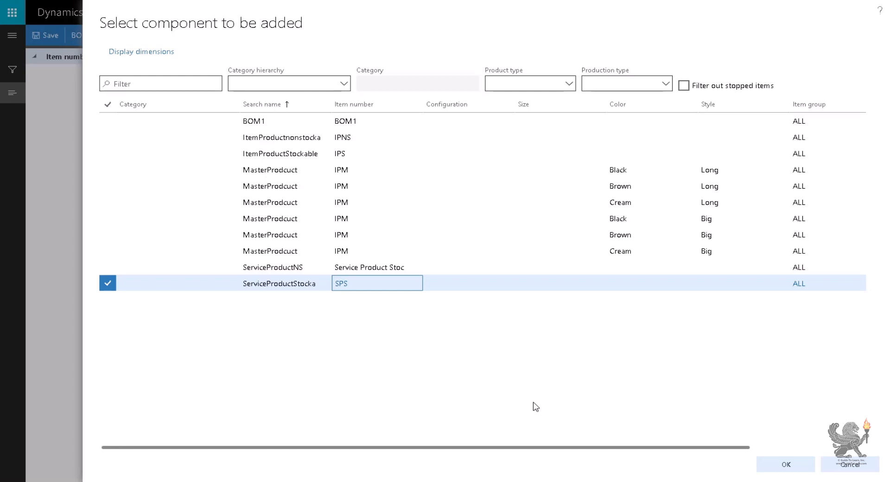
left_click(285, 138)
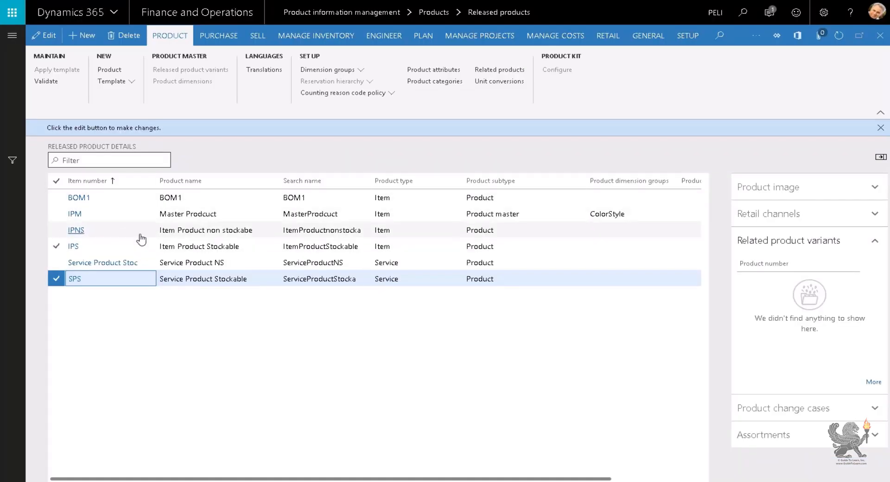
left_click(187, 229)
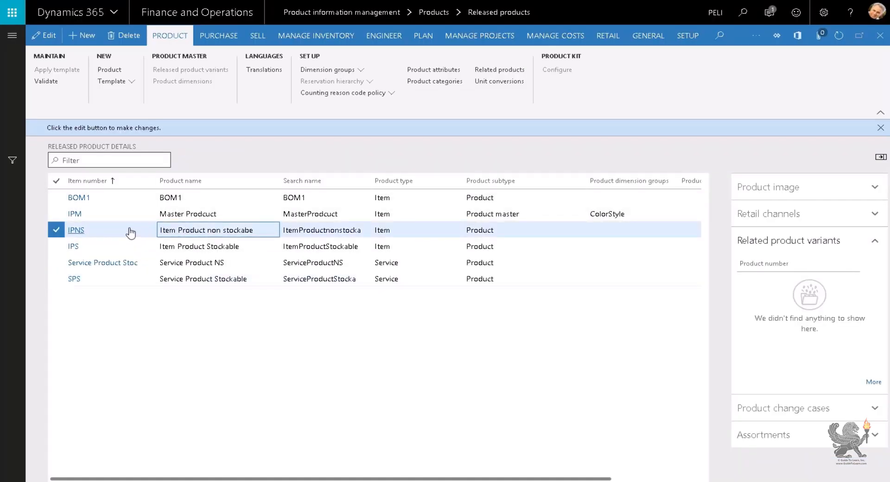
left_click(83, 235)
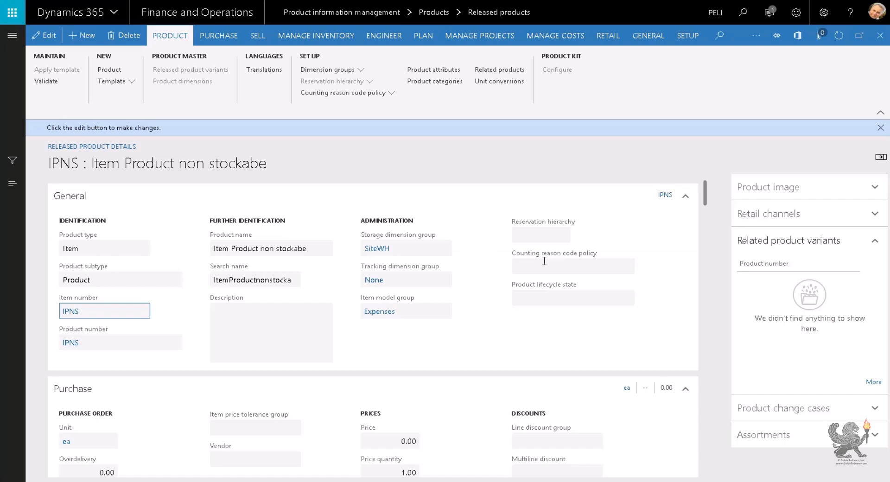
left_click(378, 313)
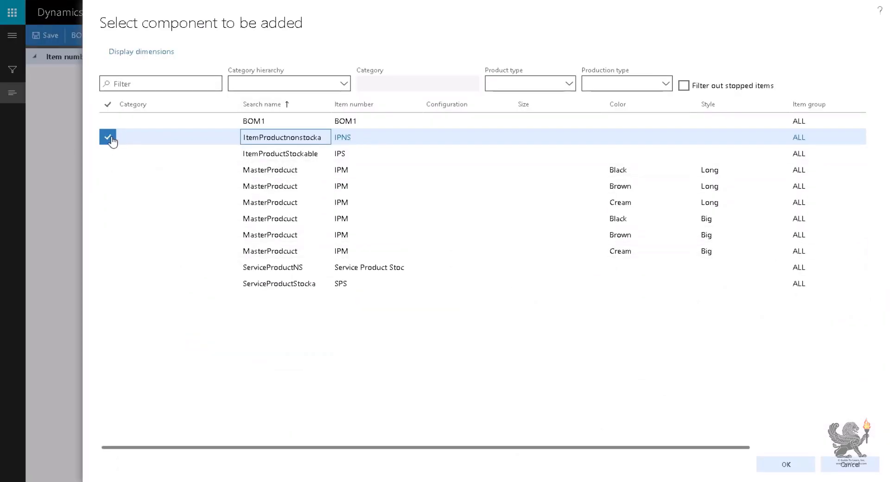
left_click(786, 469)
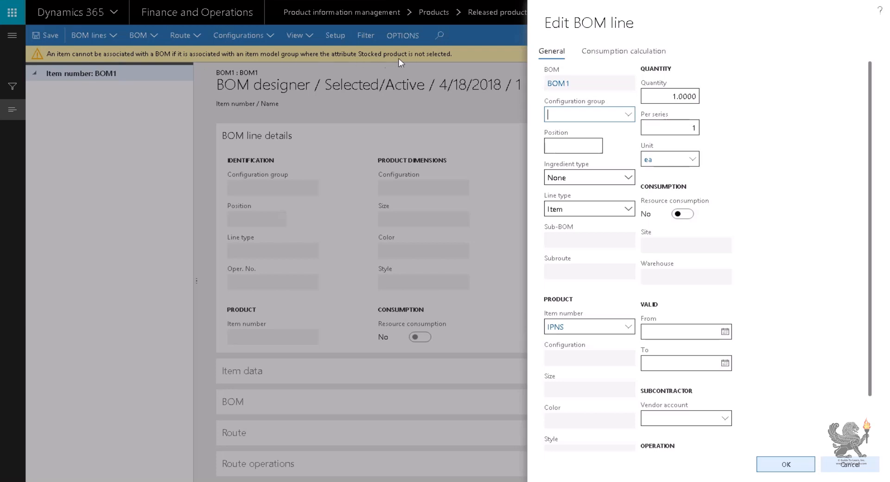
left_click(851, 464)
left_click(881, 54)
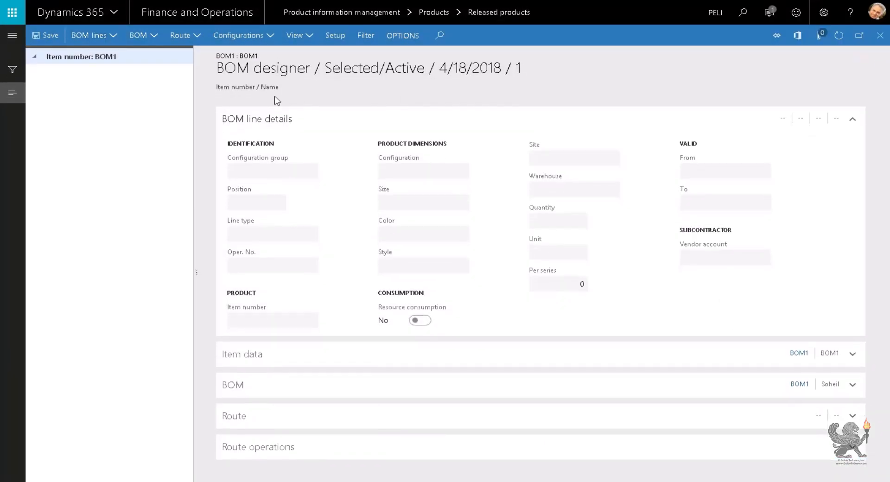
Try to add the non-stocked service product ServiceProductNS to the component BOM of BOM1
left_click(112, 37)
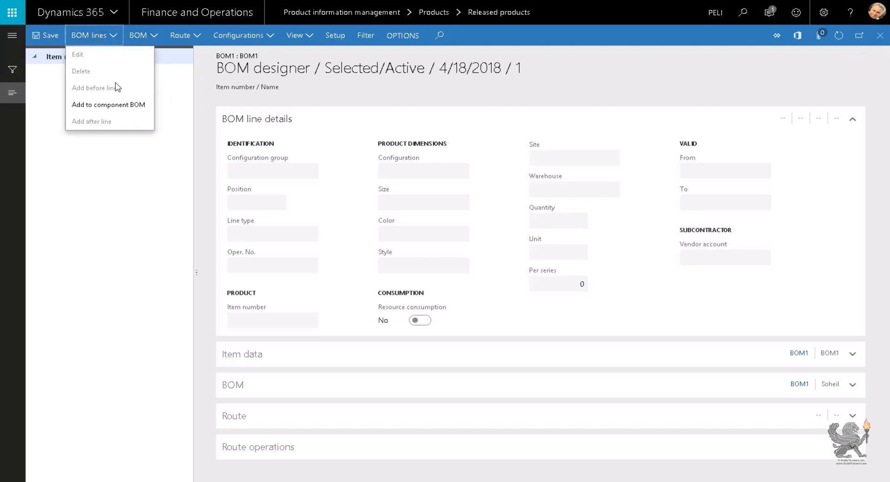
left_click(116, 105)
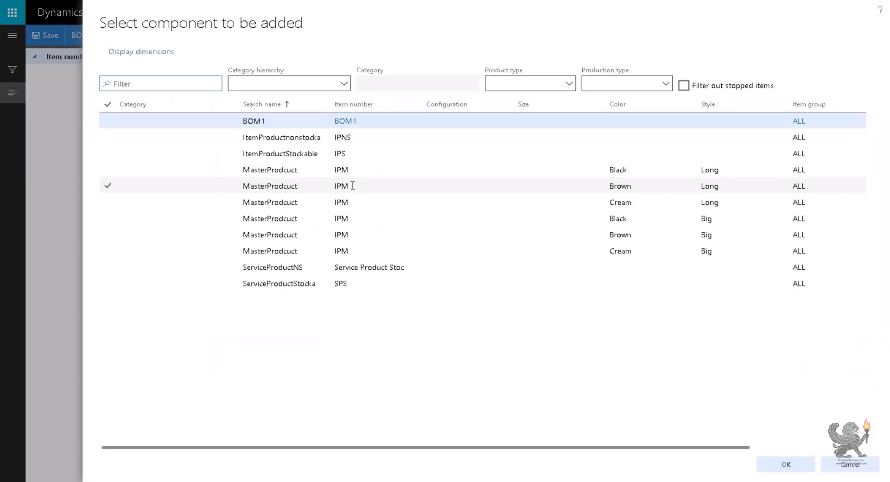
left_click(357, 137)
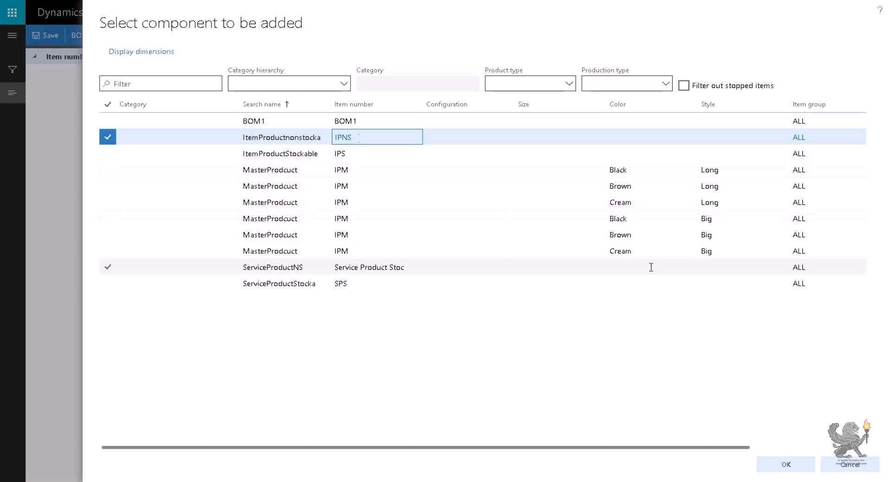
left_click(440, 267)
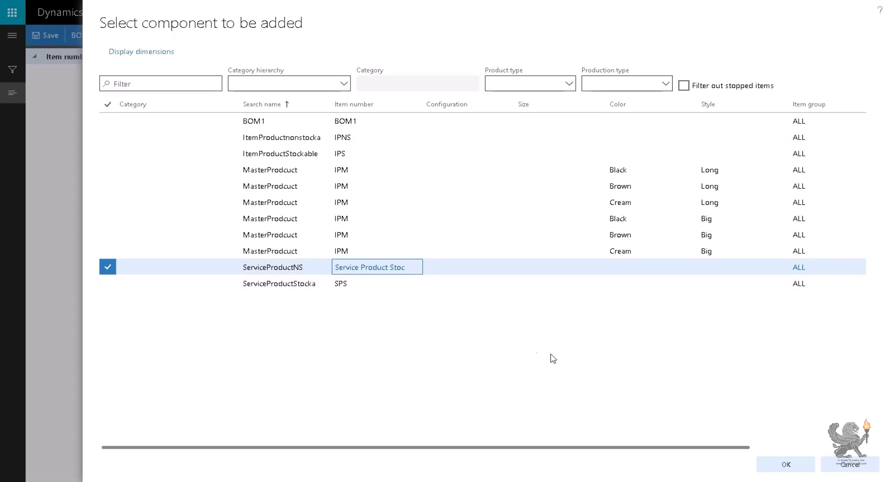
left_click(765, 469)
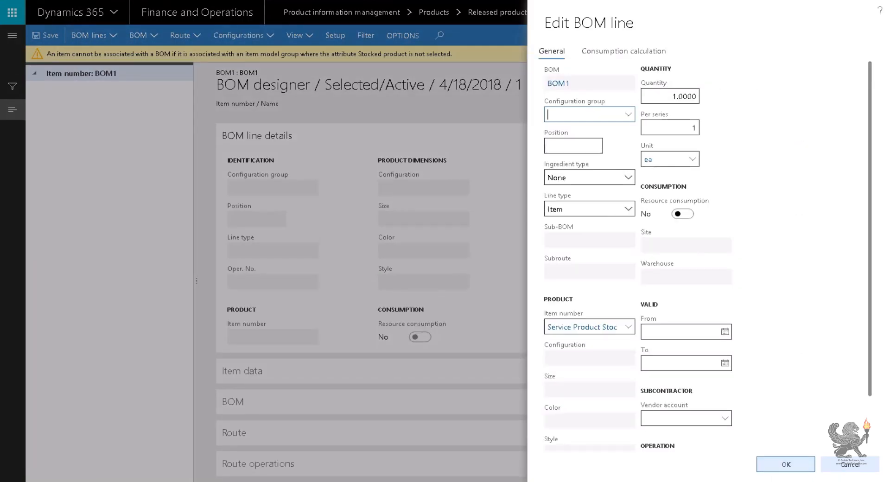
left_click(850, 464)
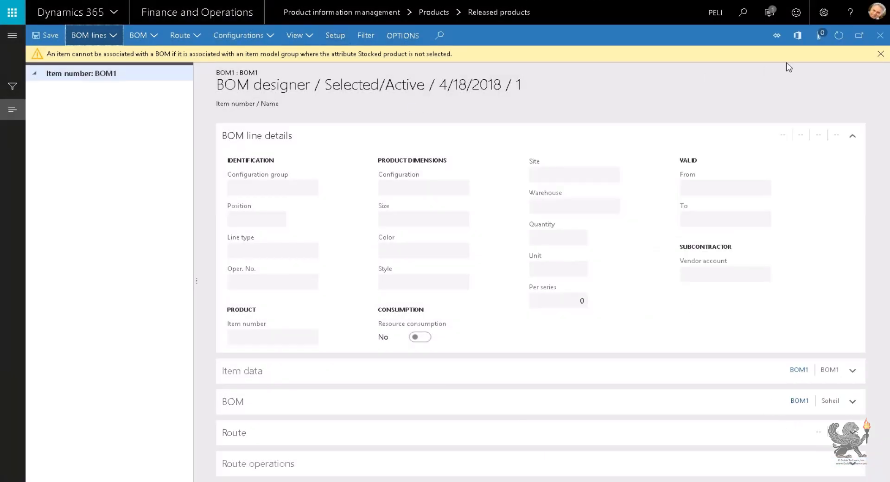
left_click(880, 54)
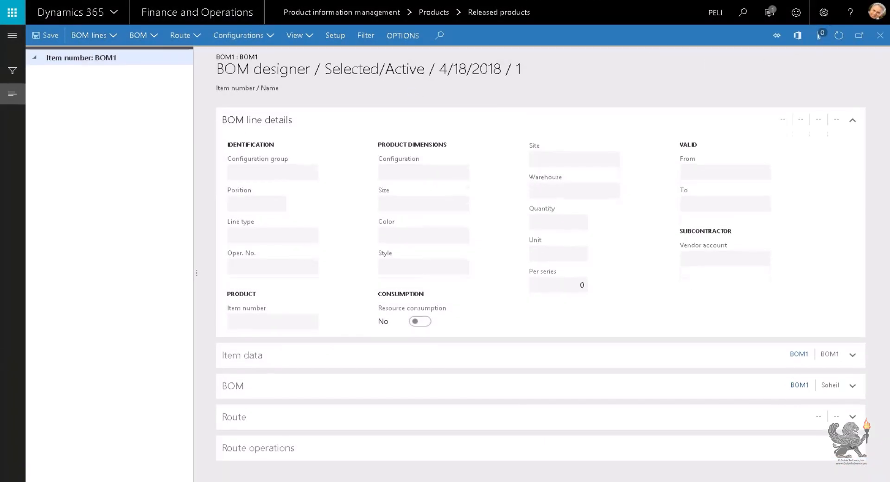
Add service product SPS as a component line of BOM1
left_click(112, 34)
left_click(124, 103)
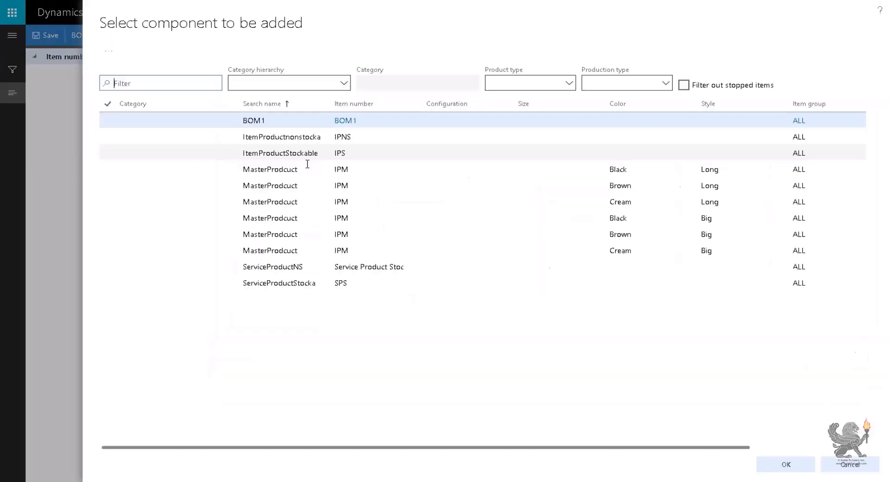
left_click(339, 284)
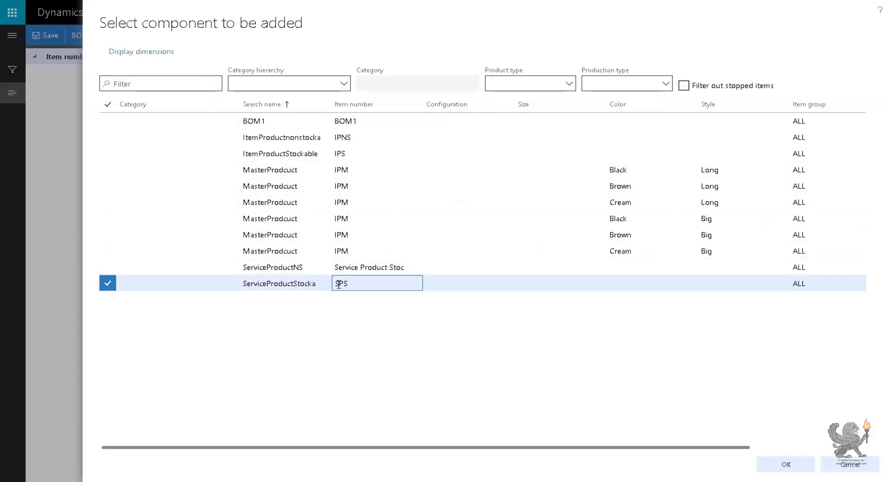
left_click(794, 468)
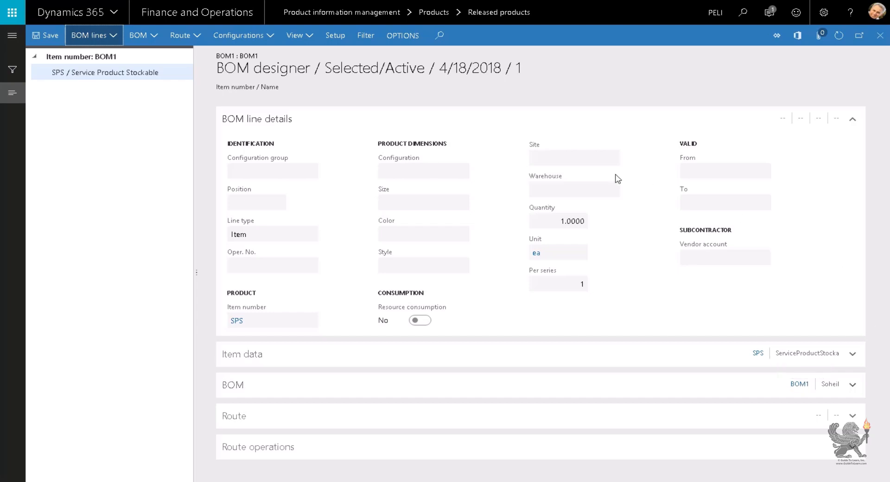
Close the IPNS details and compare the BOM engineering functions available for IPNS, Service Product NS and SPS in the released products list
left_click(880, 36)
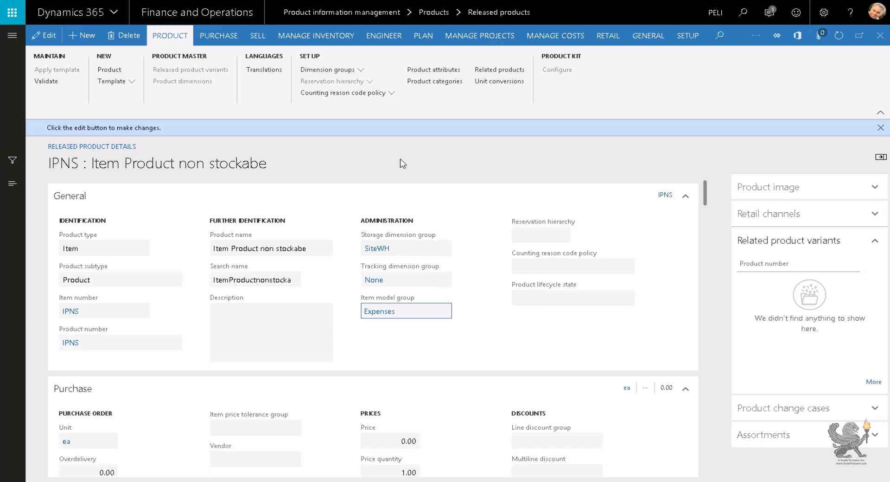
left_click(880, 35)
left_click(205, 231)
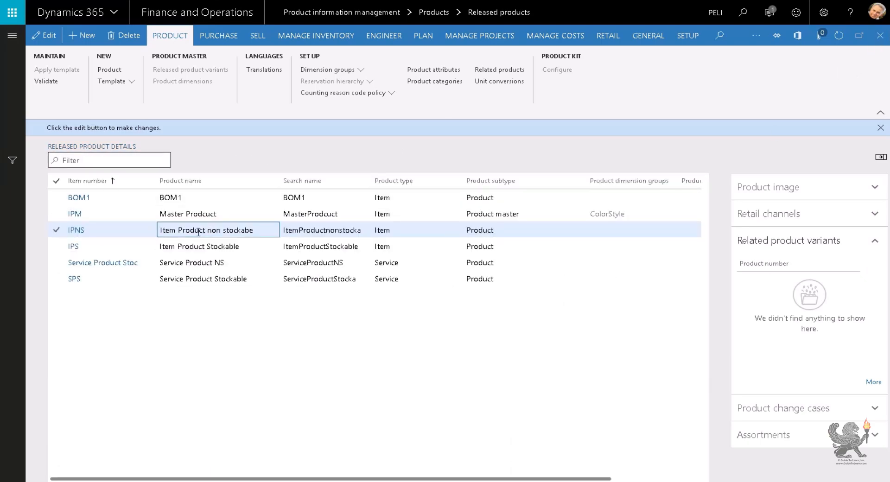
left_click(384, 36)
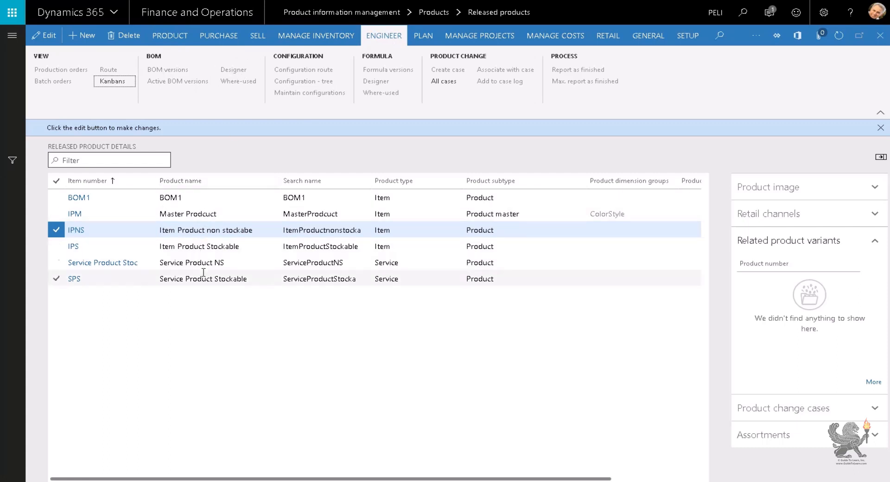
left_click(218, 263)
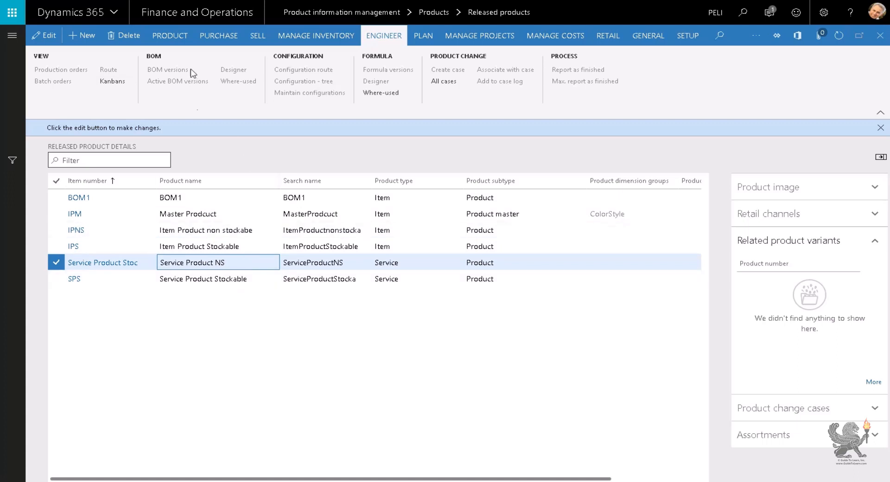
left_click(235, 279)
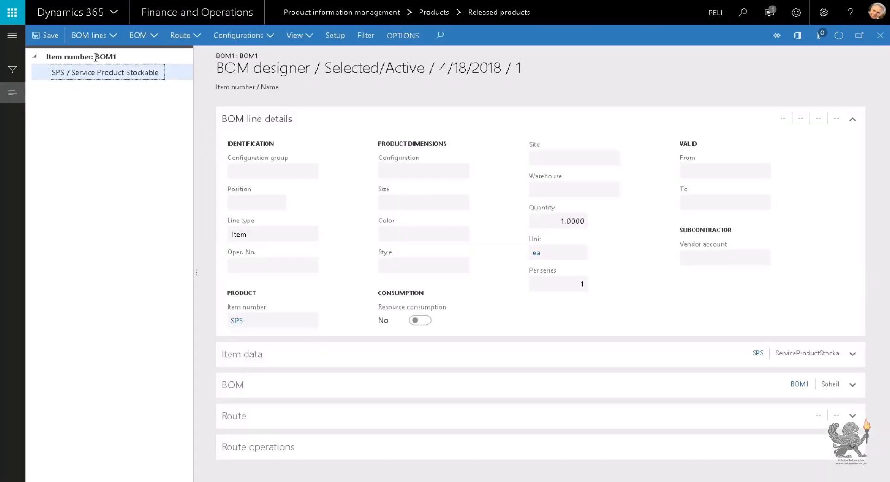
Add the brown, long variant of product master IPM as a component line directly under BOM1
right_click(96, 56)
mouse_move(132, 68)
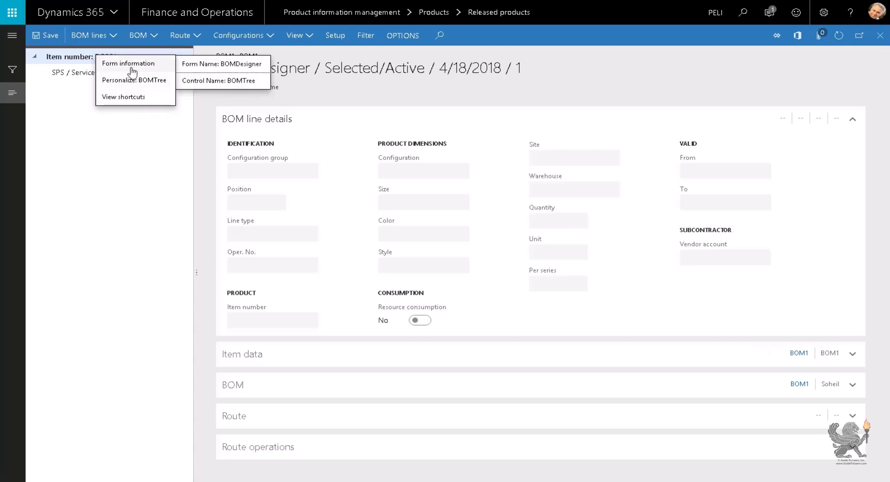
left_click(67, 83)
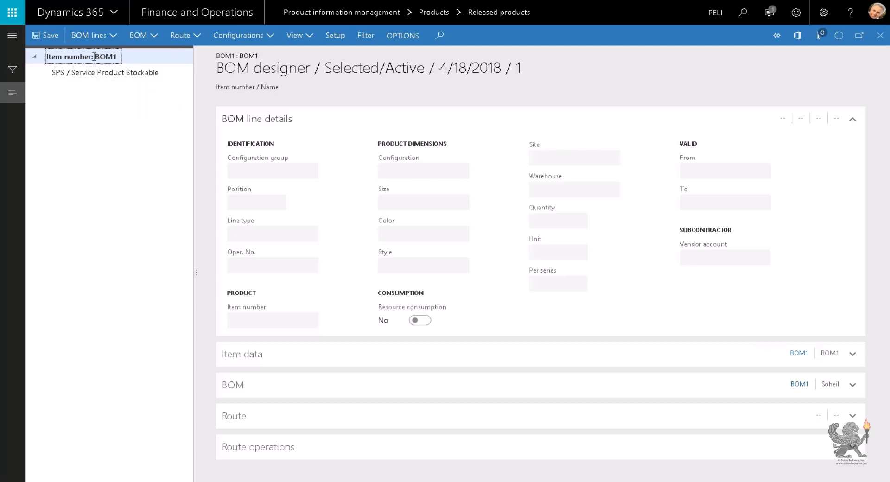
left_click(105, 37)
left_click(100, 108)
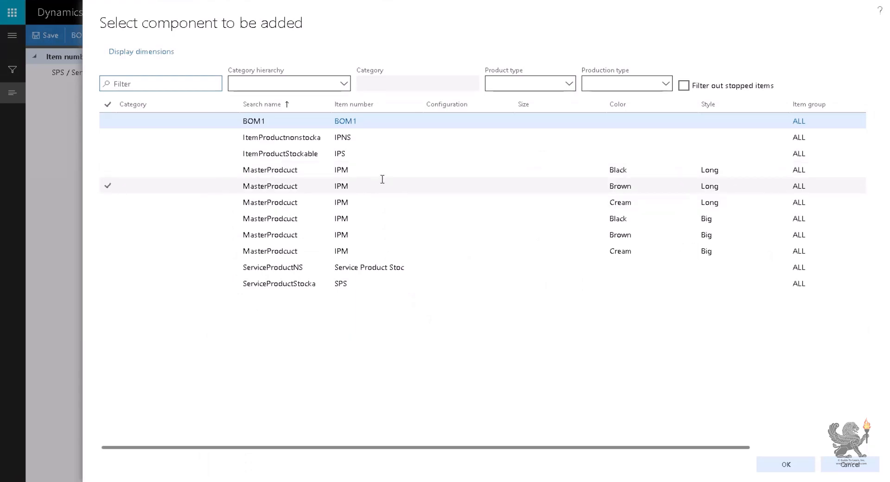
left_click(364, 155)
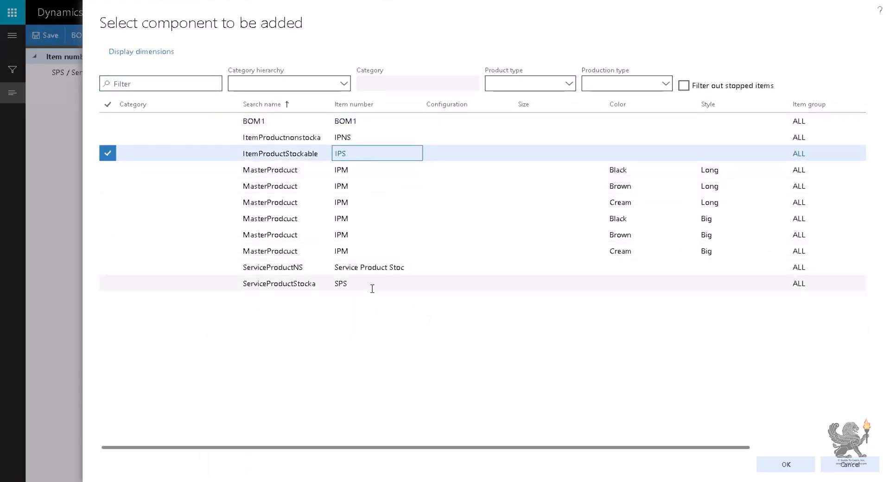
left_click(375, 251)
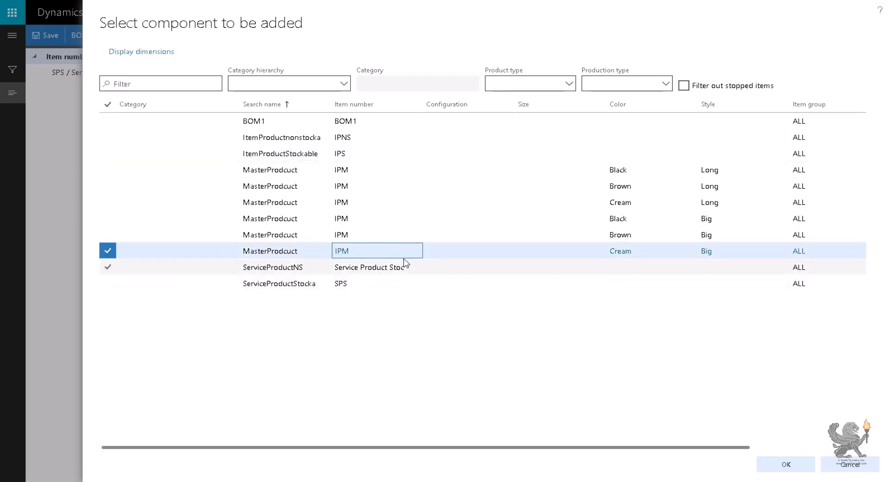
left_click(366, 218)
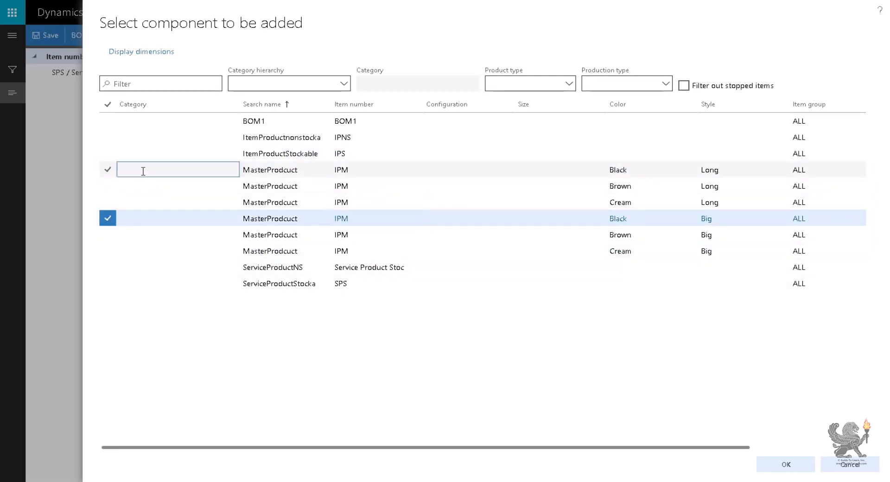
left_click(143, 186)
left_click(784, 464)
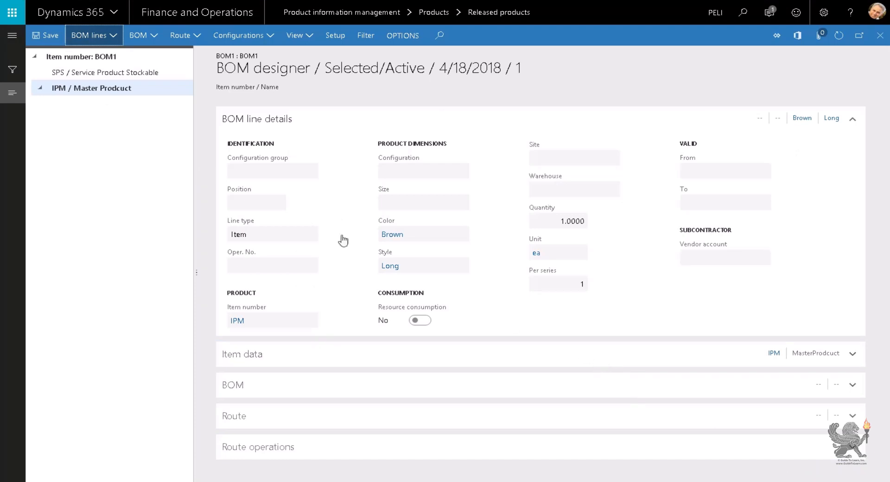
left_click(41, 89)
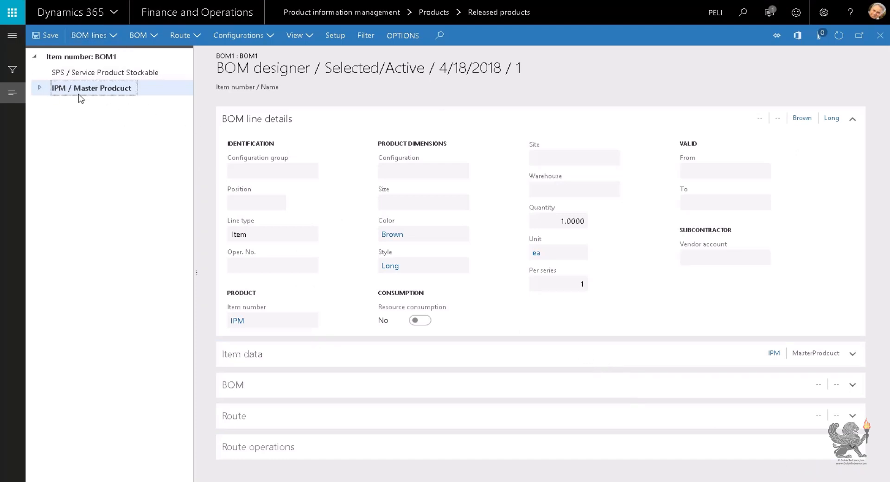
left_click(103, 57)
left_click(114, 35)
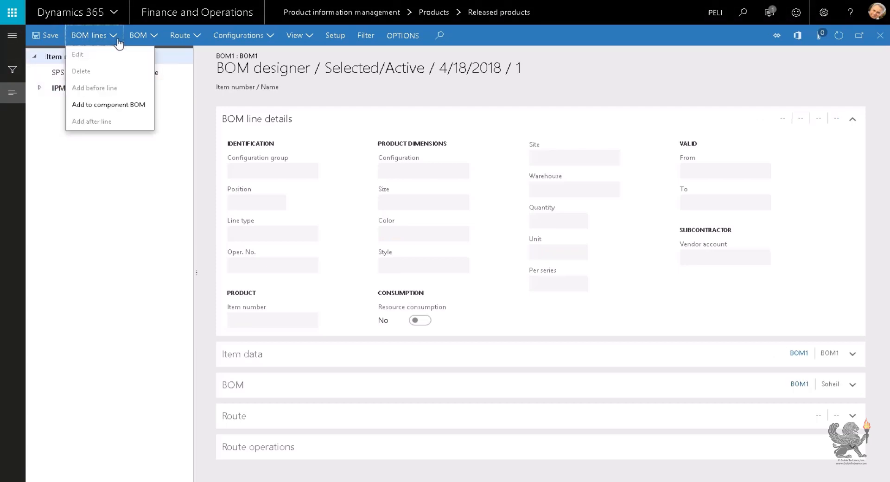
key("Escape")
Insert the black, long variant of IPM as a component line before the existing IPM line
left_click(77, 88)
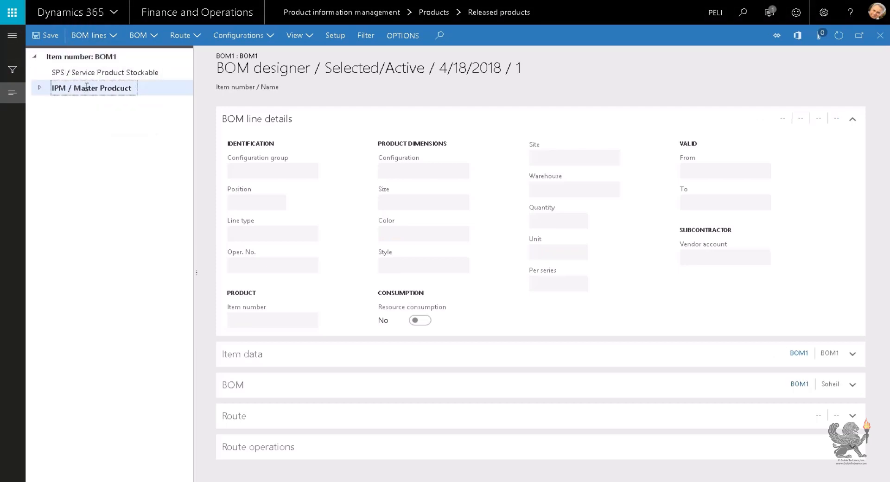
left_click(93, 35)
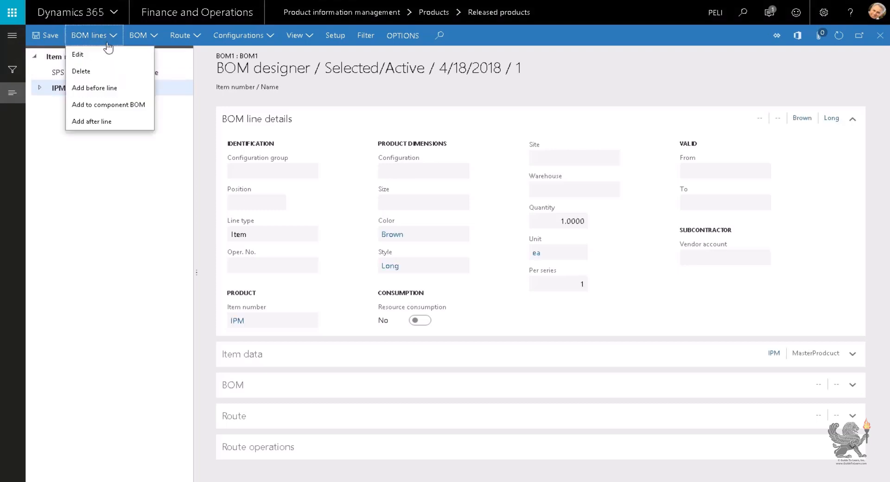
left_click(112, 87)
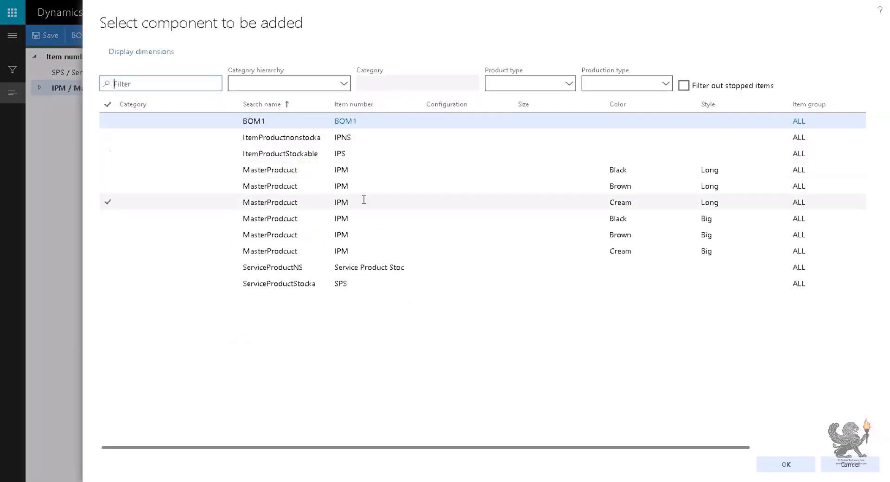
left_click(356, 171)
left_click(790, 465)
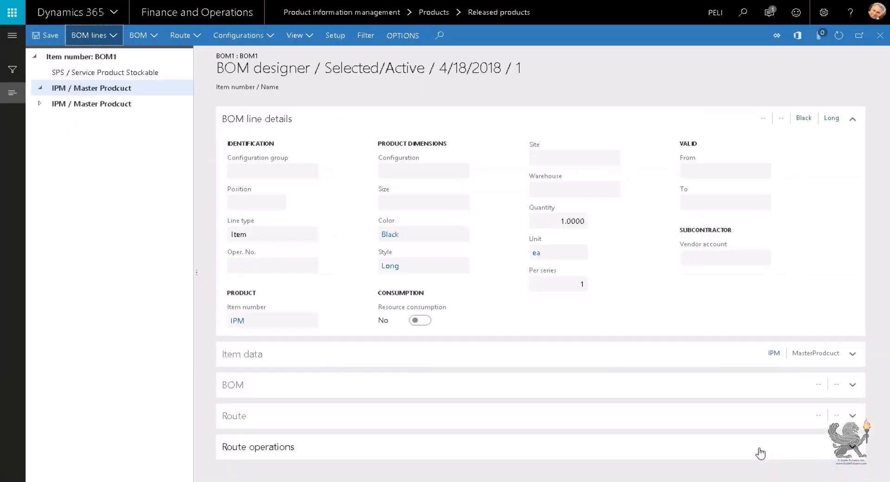
Review the details of both IPM variant lines in the BOM designer and close the designer
left_click(40, 89)
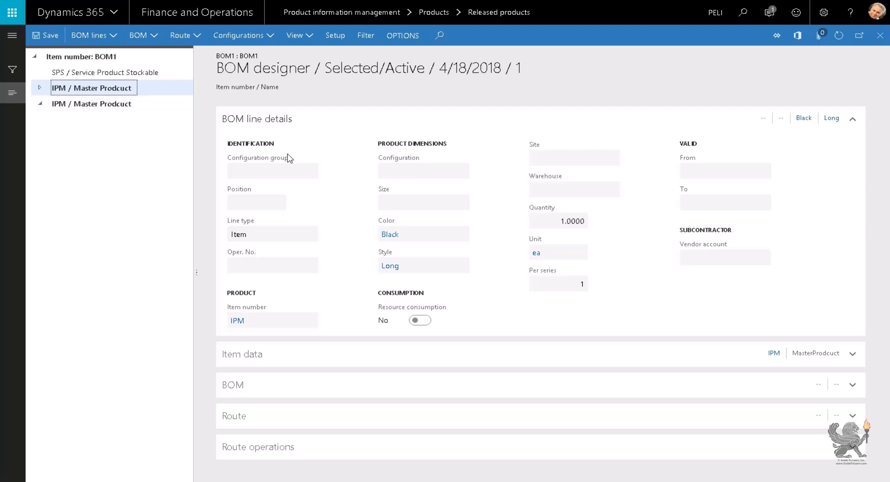
left_click(128, 109)
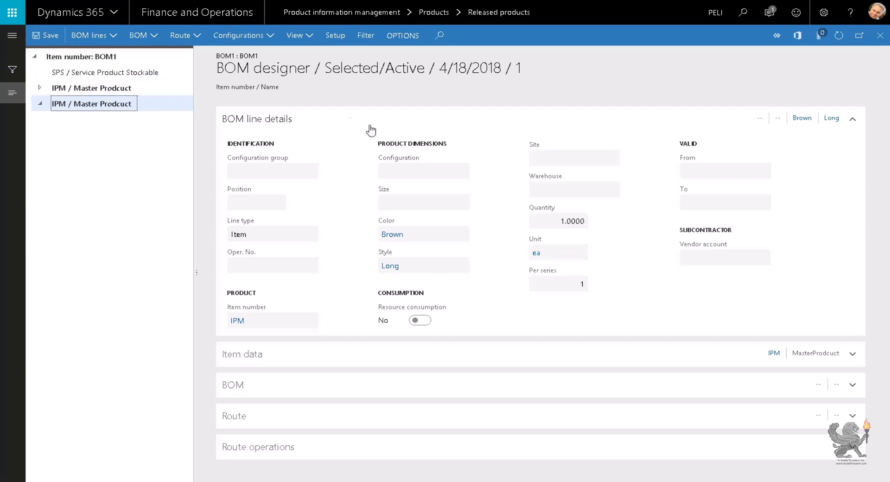
left_click(881, 36)
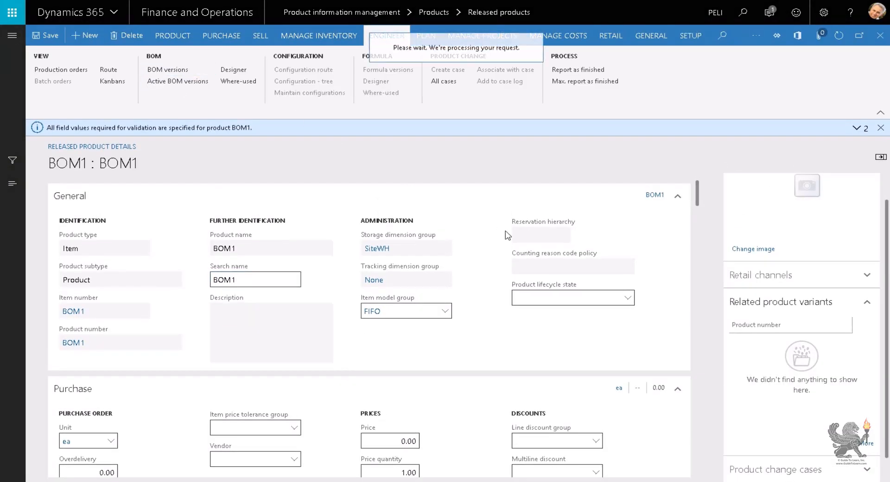
Set the quantity of the black, long IPM line to 2 in the BOM1 version's bill of materials lines
scroll(438, 290, "down", 1)
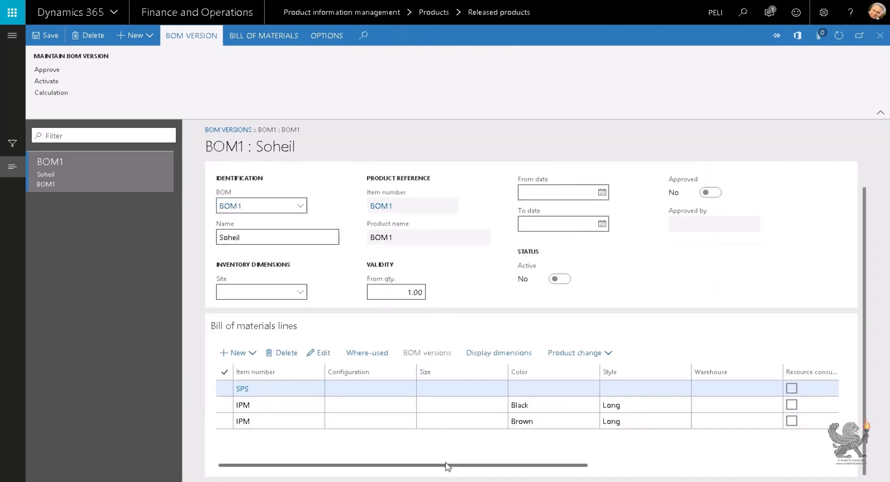
left_click_drag(447, 466, 778, 420)
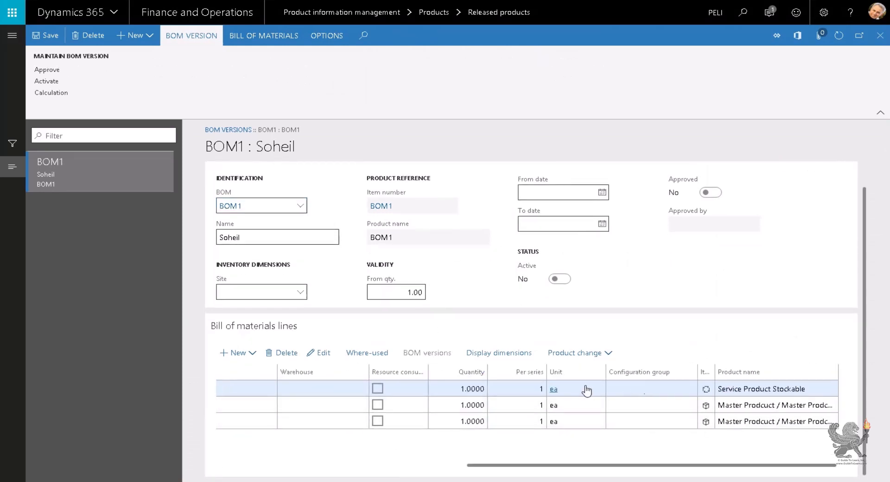
left_click(535, 406)
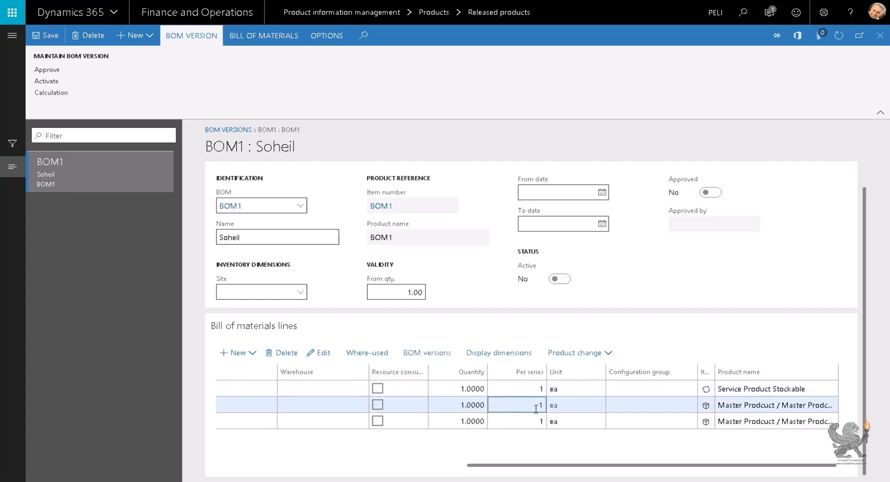
left_click(320, 353)
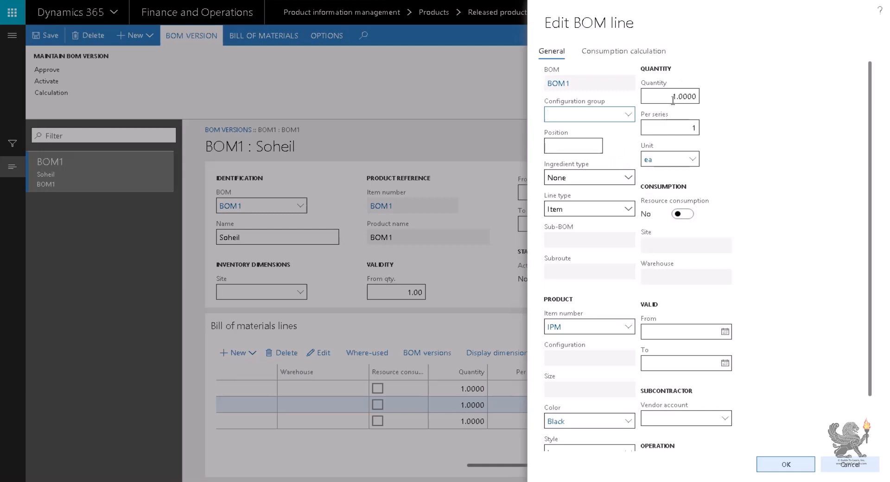
left_click(663, 95)
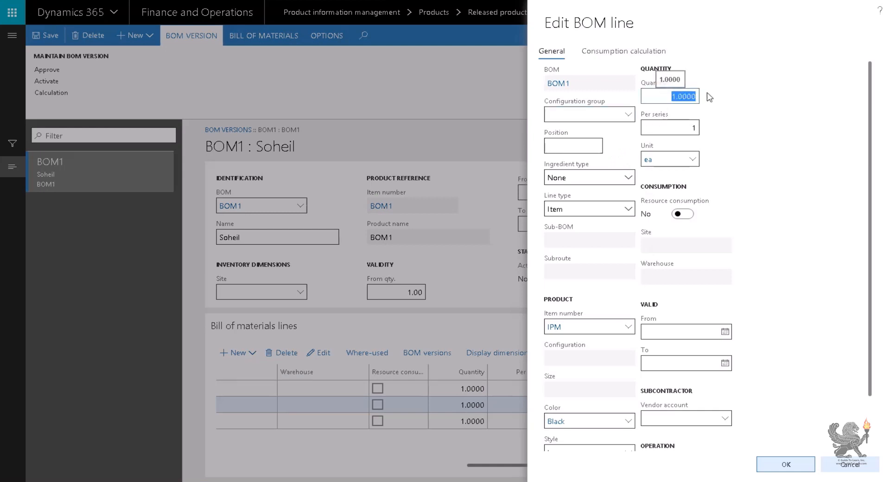
type("2")
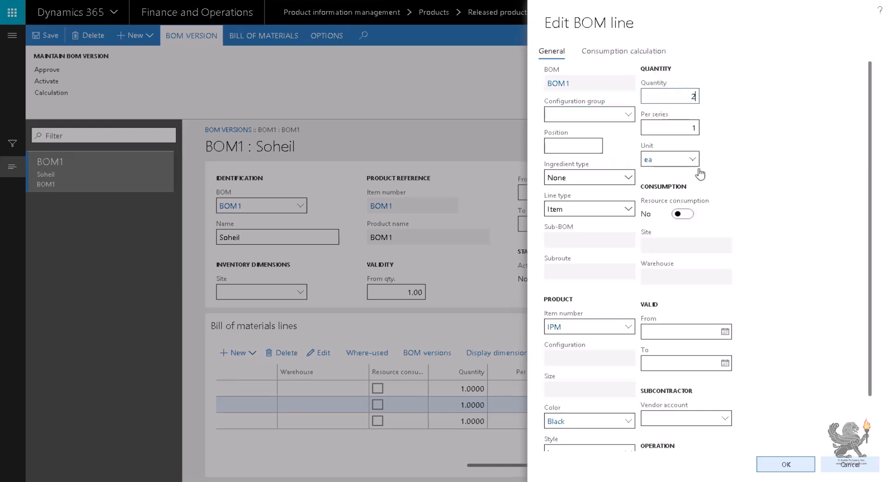
left_click(787, 465)
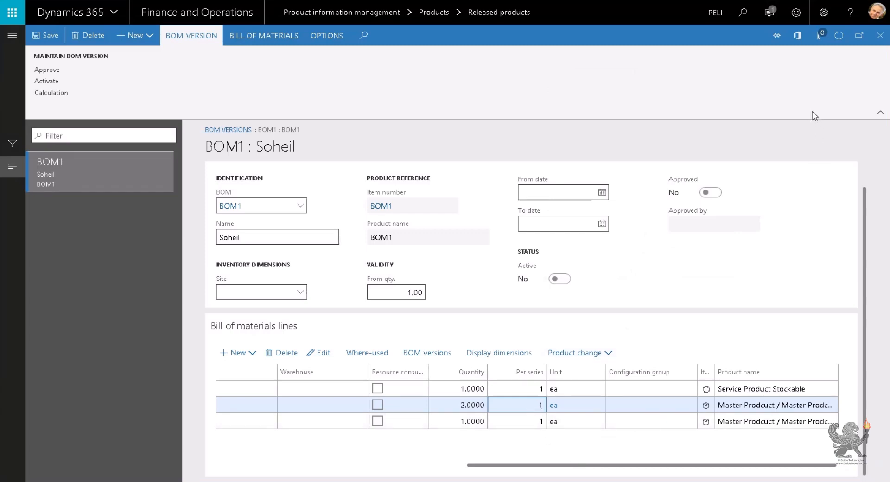
Refresh the BOM1 version and review the quantities, colors and styles of its component lines
left_click(839, 35)
left_click(472, 405)
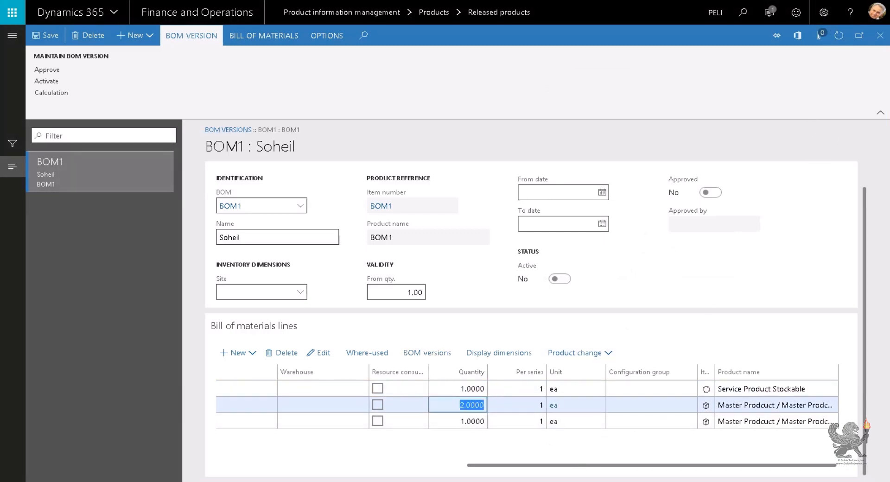
left_click(473, 422)
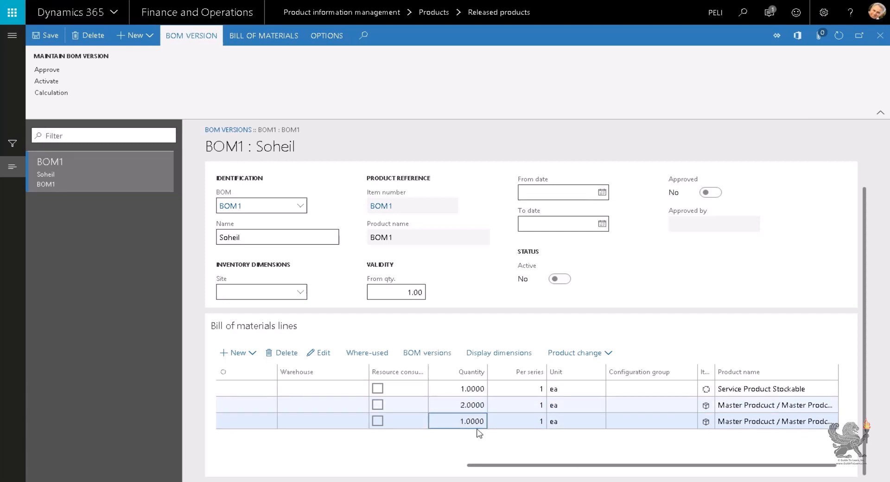
left_click(463, 391)
left_click_drag(496, 465, 249, 465)
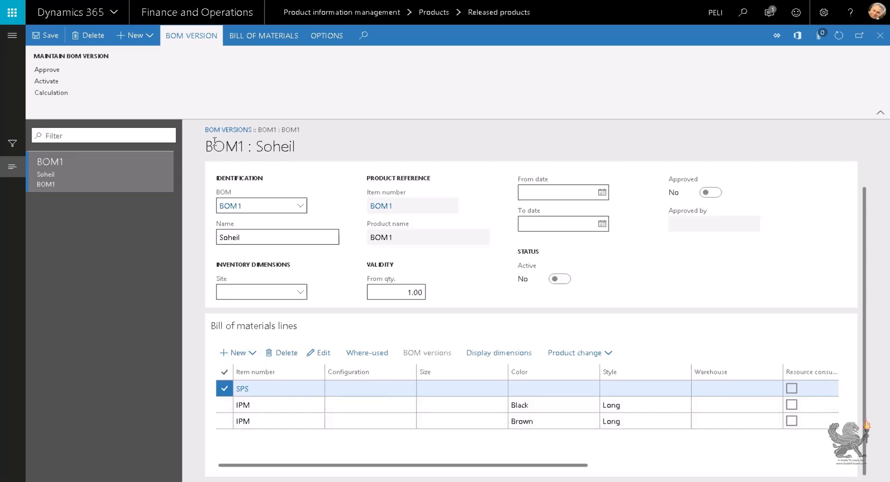
Approve the BOM1 version together with its bill of materials, and activate the version
left_click(57, 70)
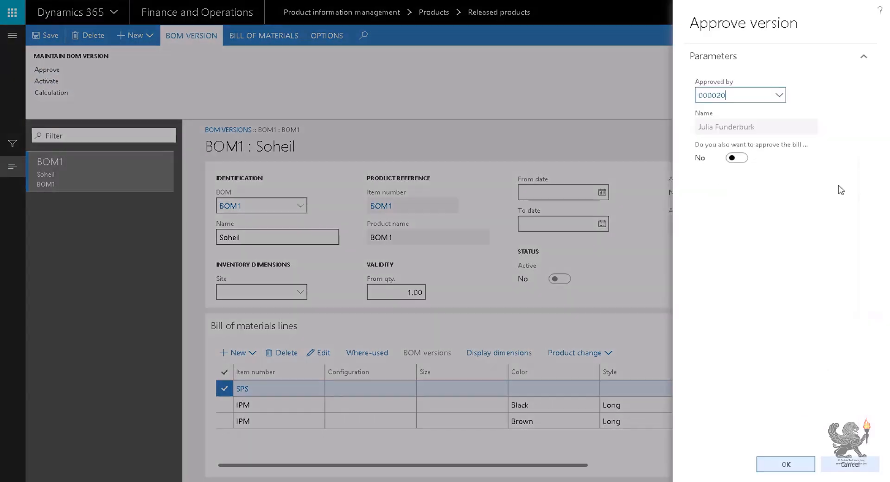
left_click(742, 159)
left_click(802, 463)
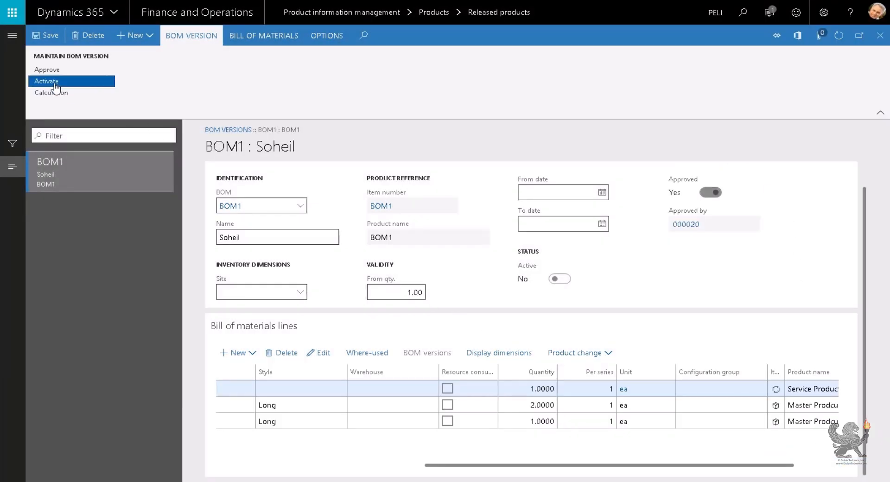
left_click(545, 275)
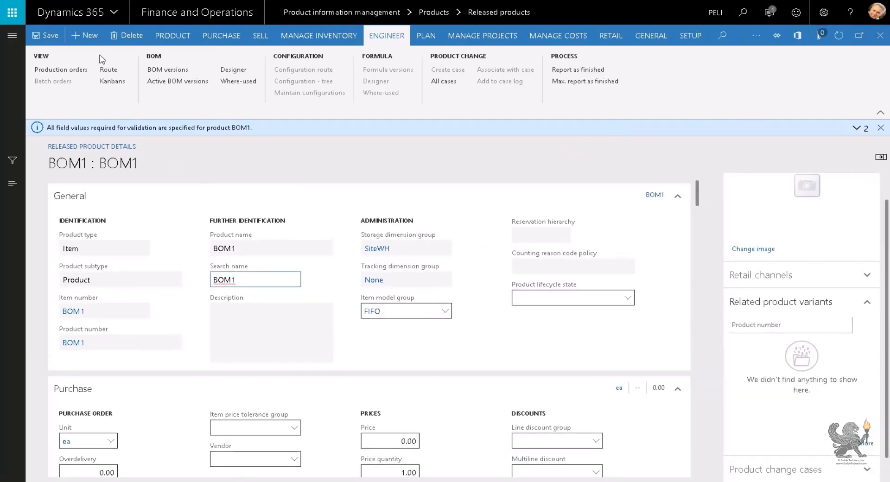
Start a new released product with BOM2 as its product number, and fill in its name and search name
left_click(95, 38)
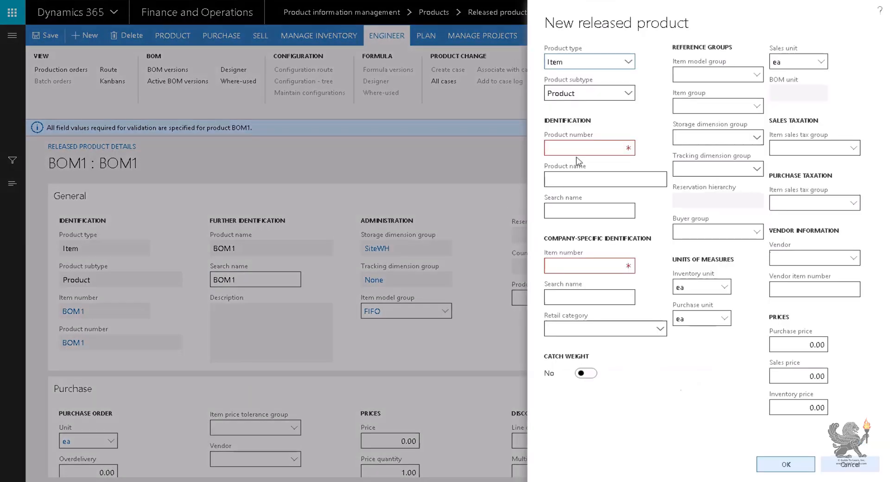
left_click(593, 148)
type("BO")
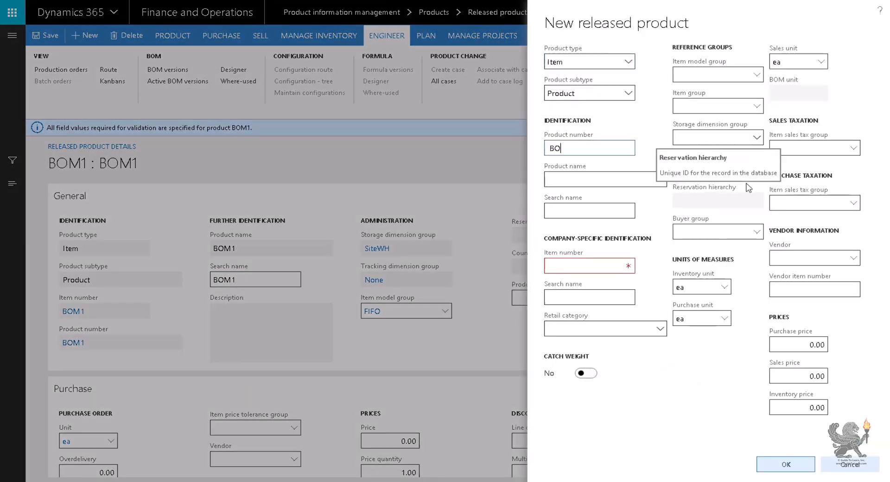
type("M2")
key("Tab")
key("Tab")
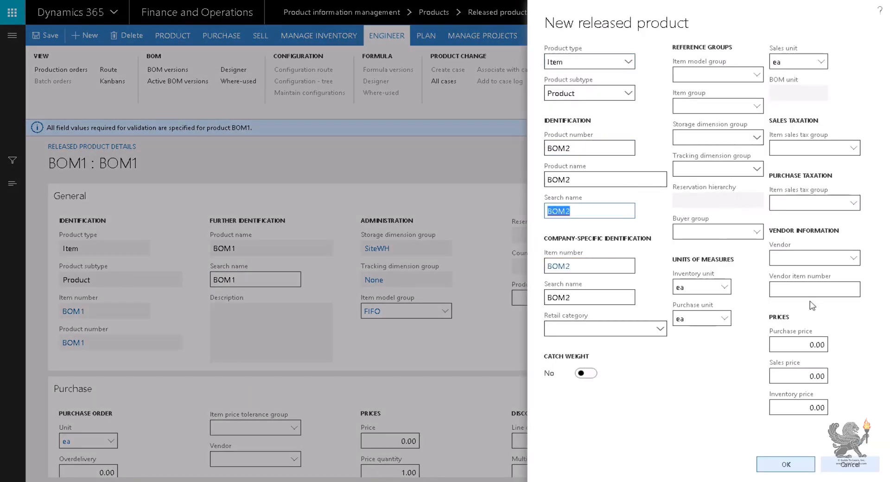
Assign item model group FIFO, item group ALL, storage dimension group SiteWH and tracking dimension group None, and create product BOM2
left_click(756, 75)
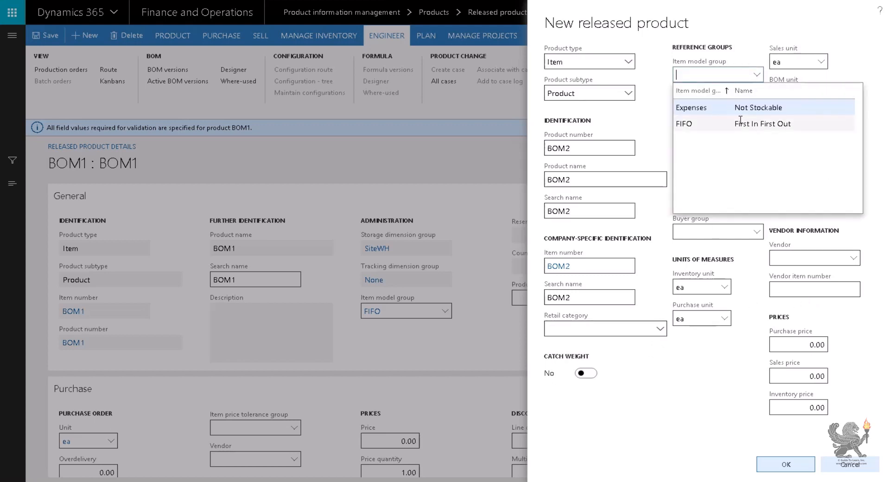
left_click(742, 124)
left_click(757, 107)
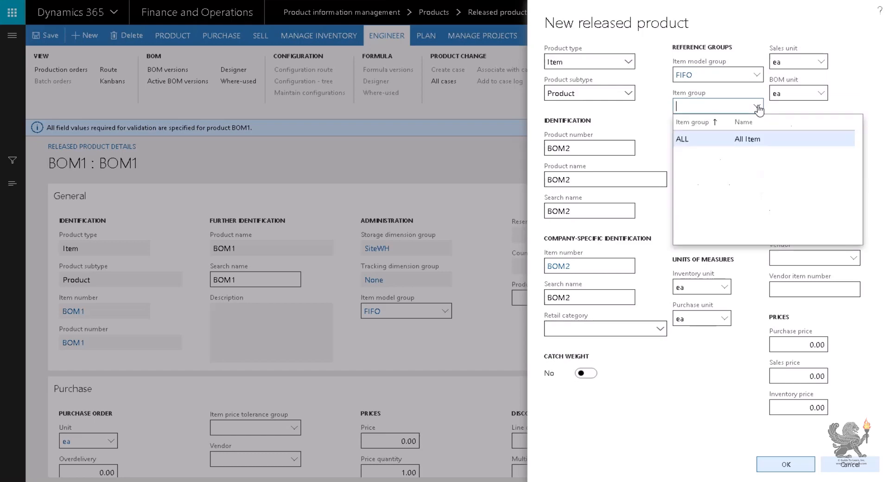
left_click(738, 139)
left_click(737, 137)
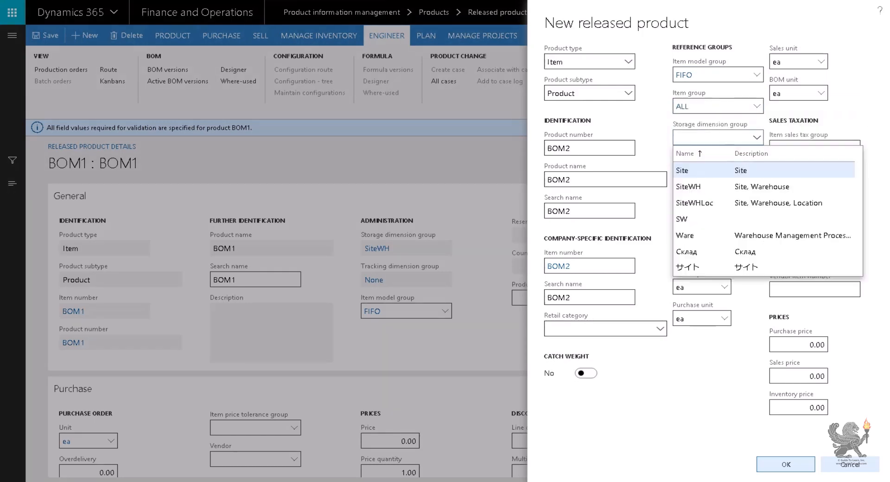
left_click(735, 187)
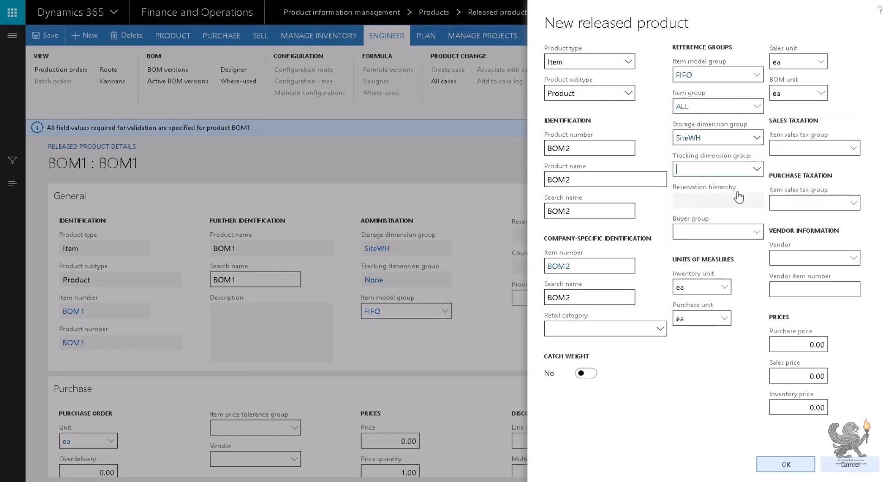
left_click(718, 252)
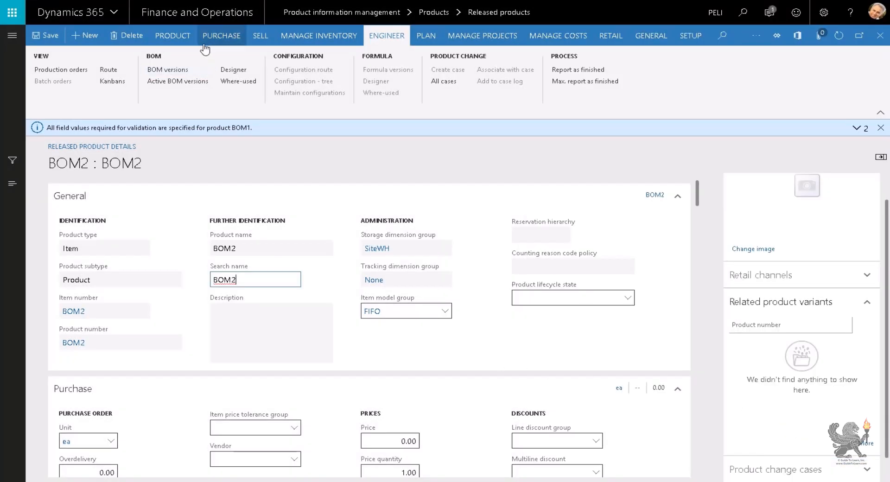
Open the BOM versions of product BOM2 and start a new BOM and BOM version with BOM number BOM2
left_click(313, 37)
left_click(370, 43)
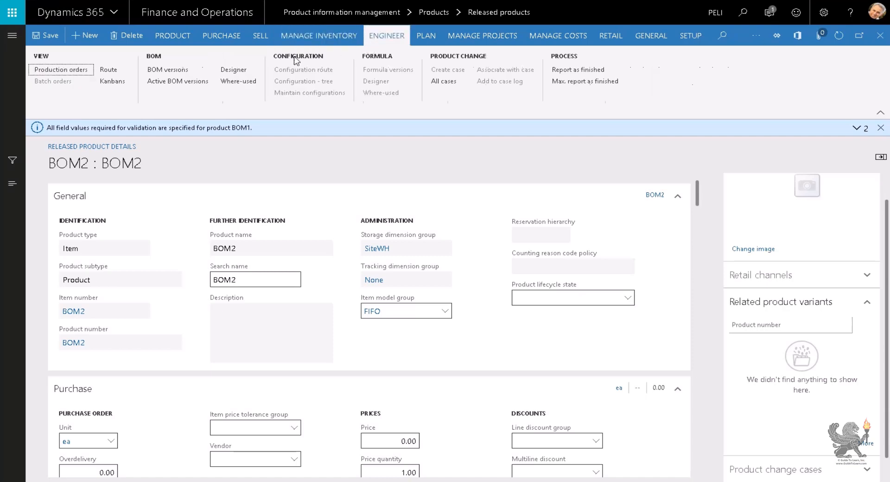
left_click(180, 74)
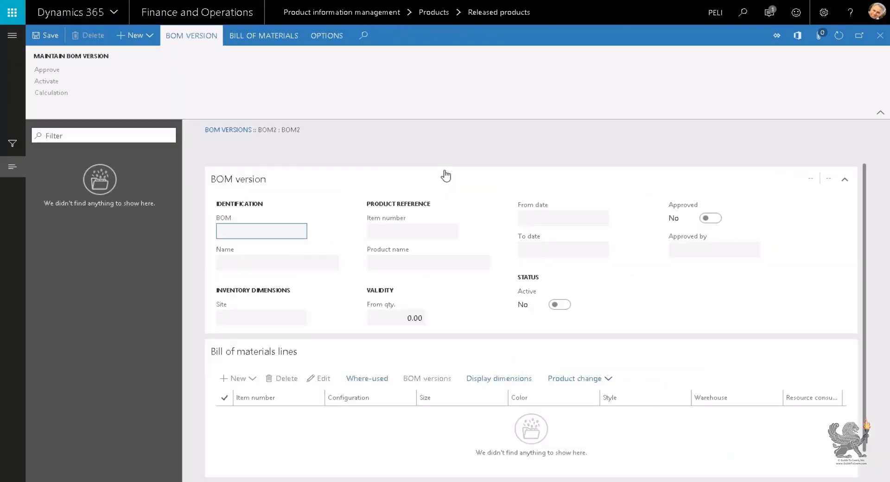
left_click(147, 35)
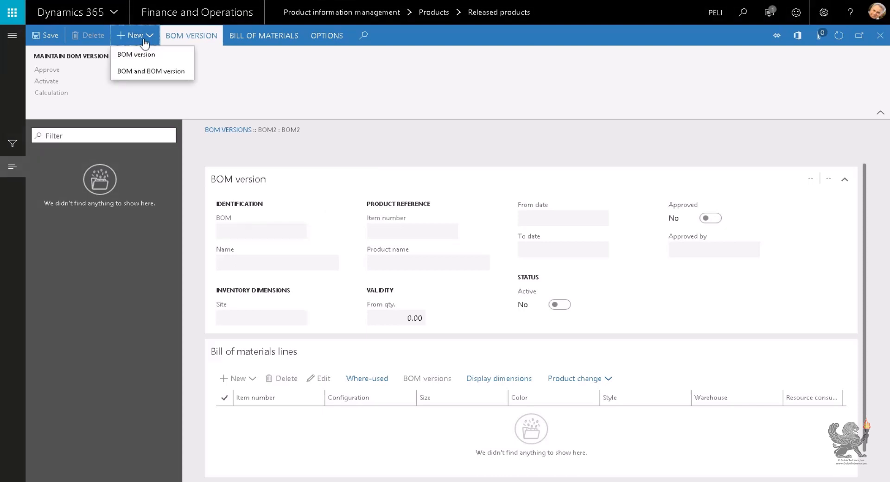
left_click(147, 69)
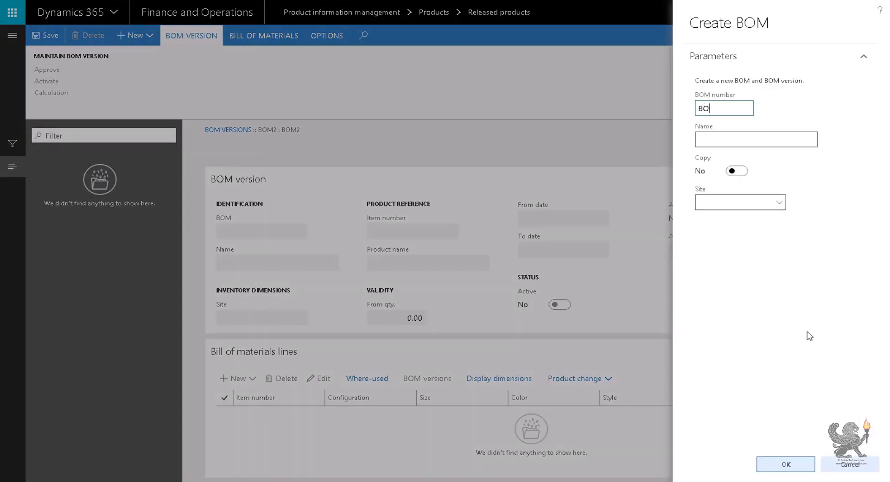
key("Tab")
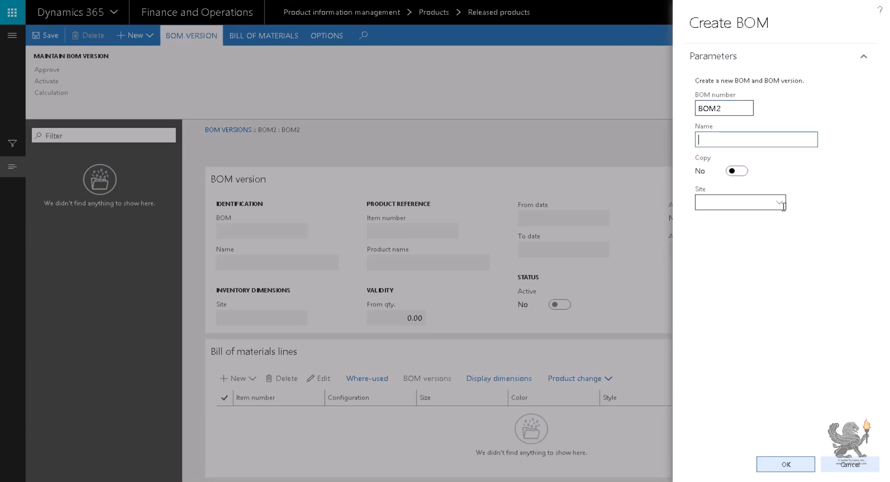
Enable copying for the new BOM without assigning a site, and copy the component lines of BOM1 into BOM2
left_click(737, 172)
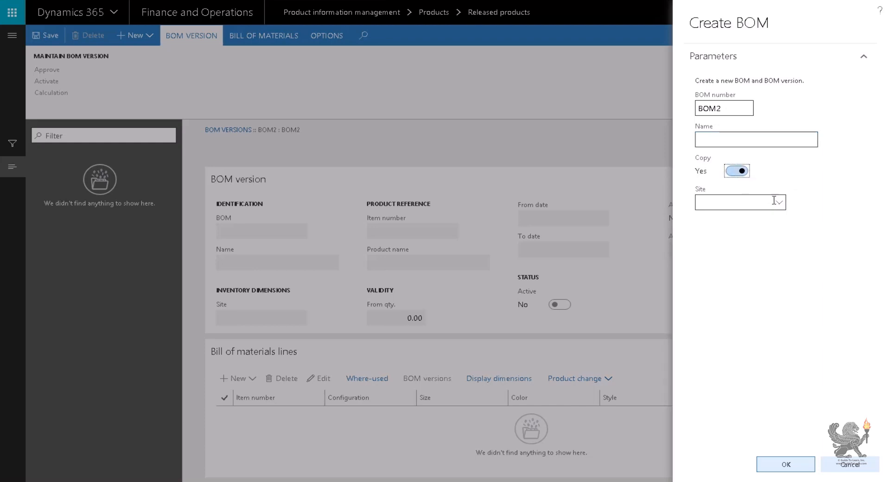
left_click(770, 202)
left_click(782, 207)
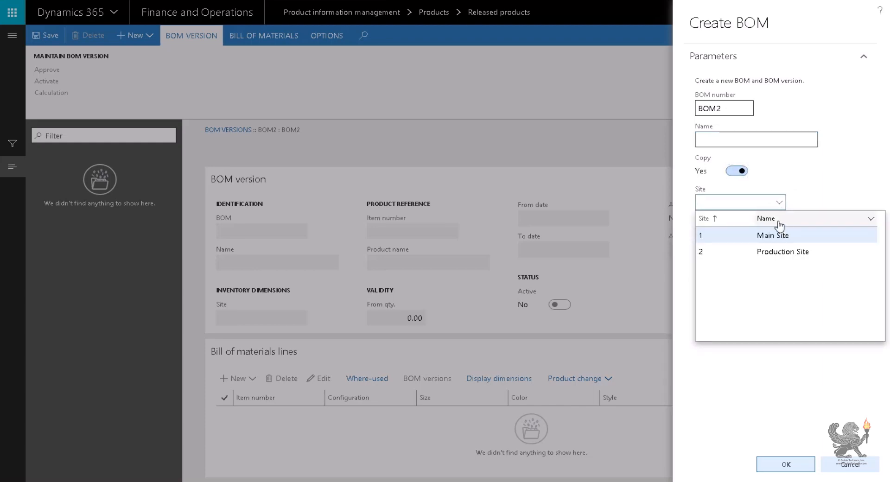
left_click(822, 196)
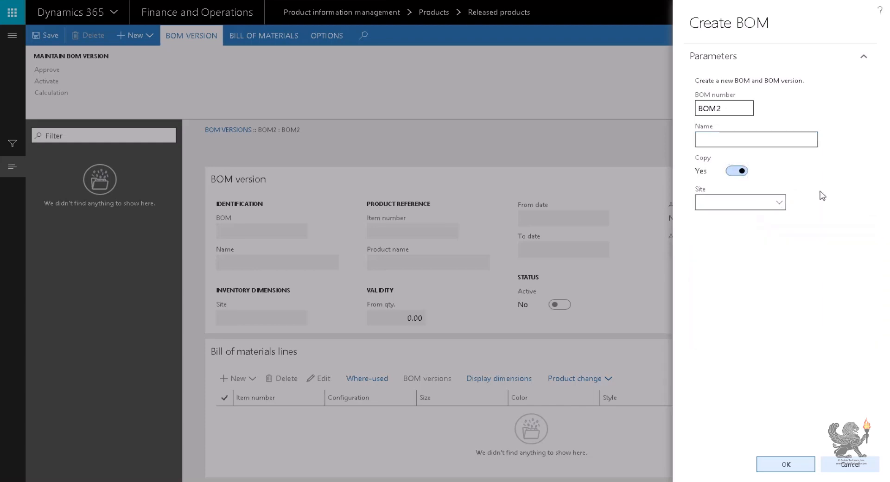
left_click(781, 204)
left_click(780, 204)
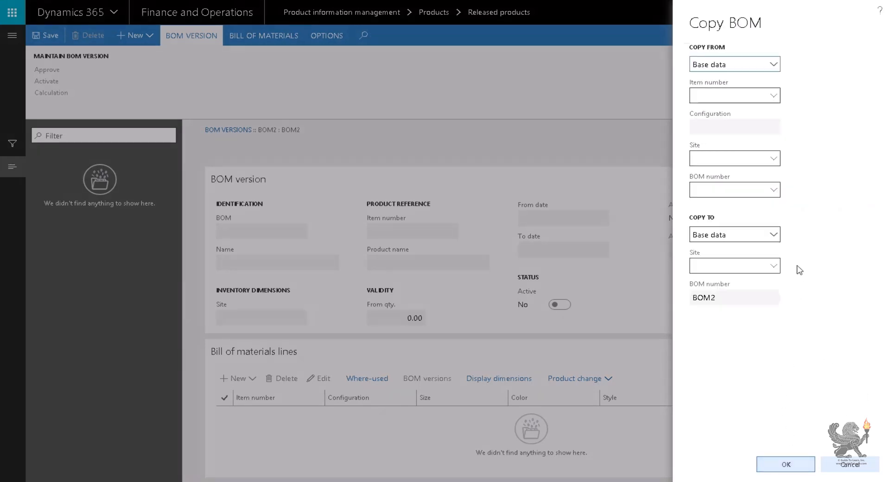
left_click(773, 95)
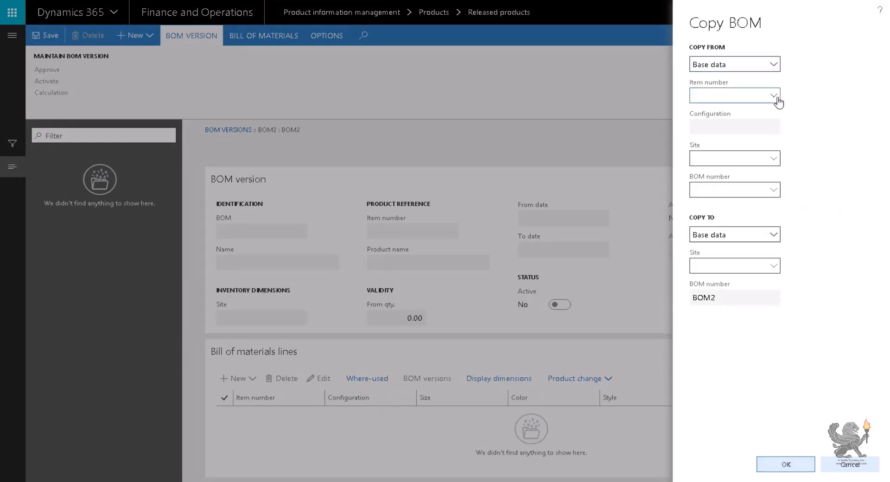
left_click(349, 132)
left_click(787, 466)
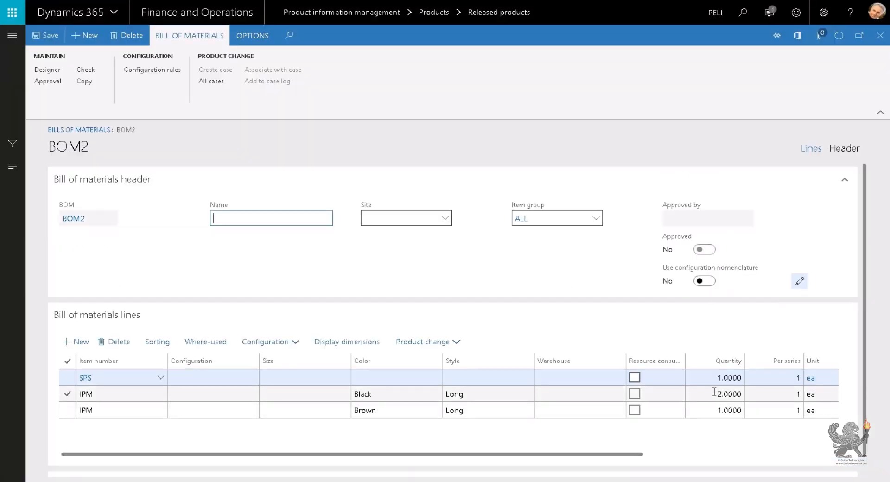
Set the BOM2 line quantities to 4 for the brown IPM, 3 for the black IPM and 2 for SPS, and close the bill of materials
left_click(714, 411)
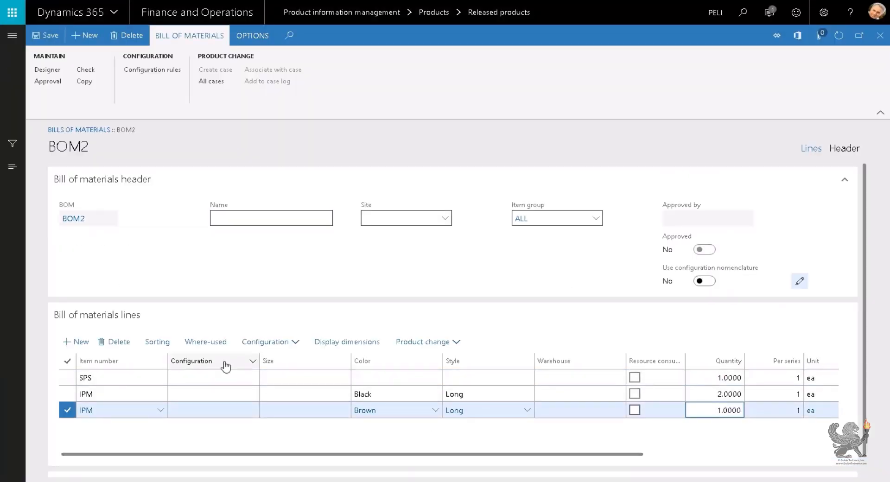
type("4")
double_click(722, 394)
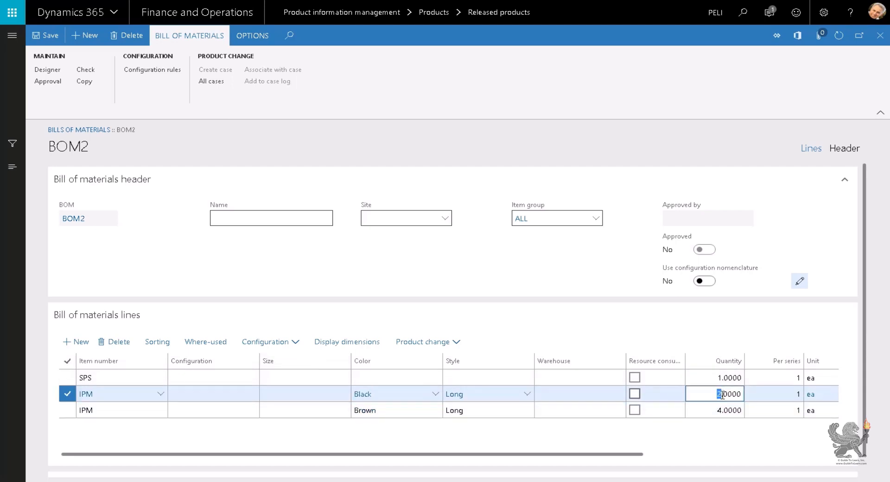
type("3")
left_click(715, 383)
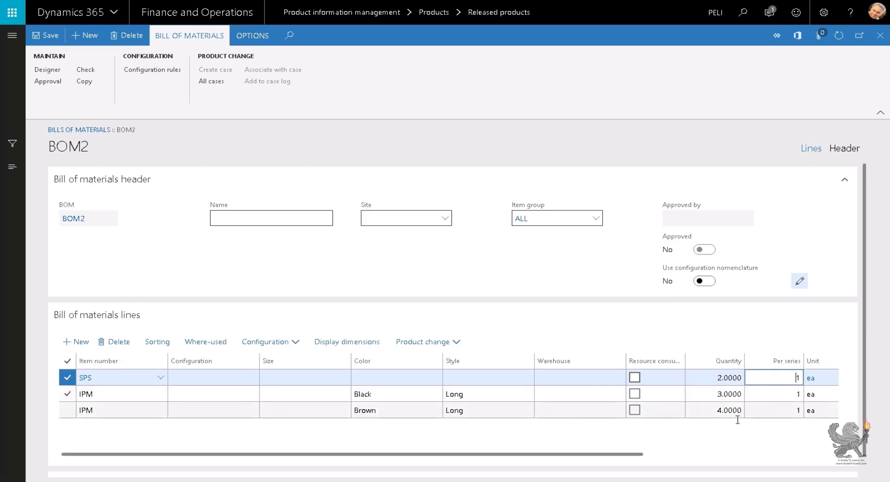
left_click(717, 411)
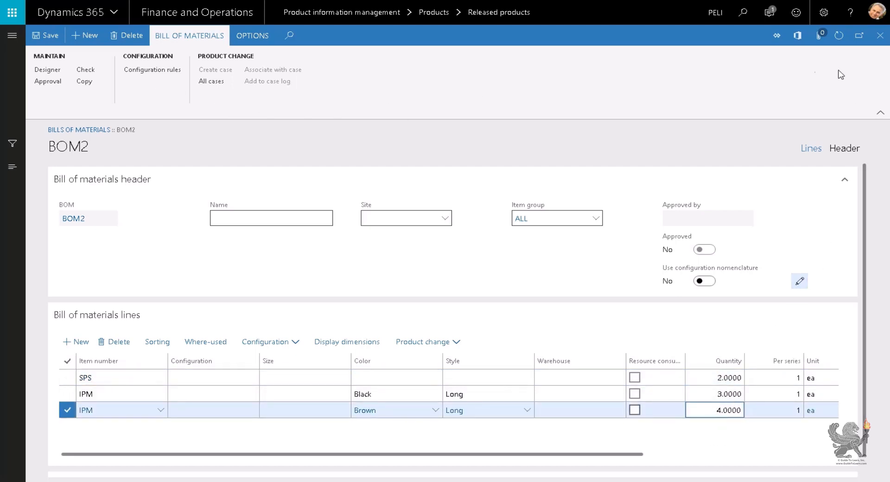
left_click(881, 36)
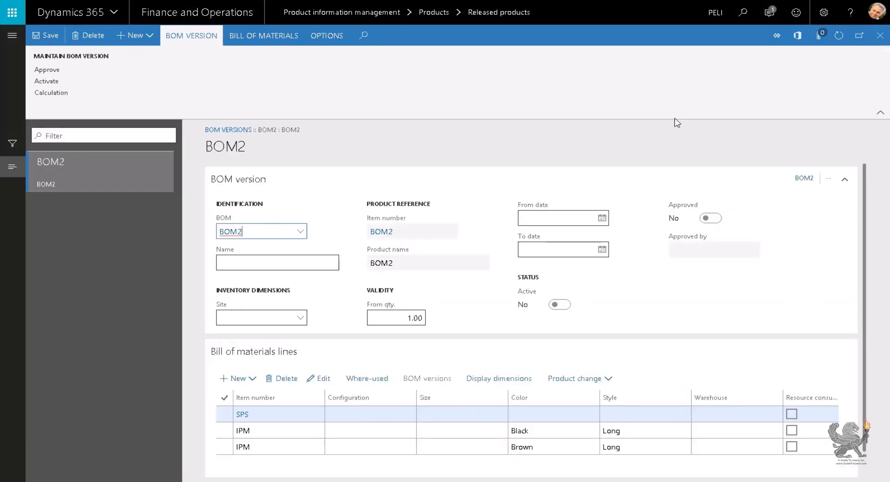
Return to product BOM2, reopen its BOM versions and approve the BOM2 version
left_click(881, 37)
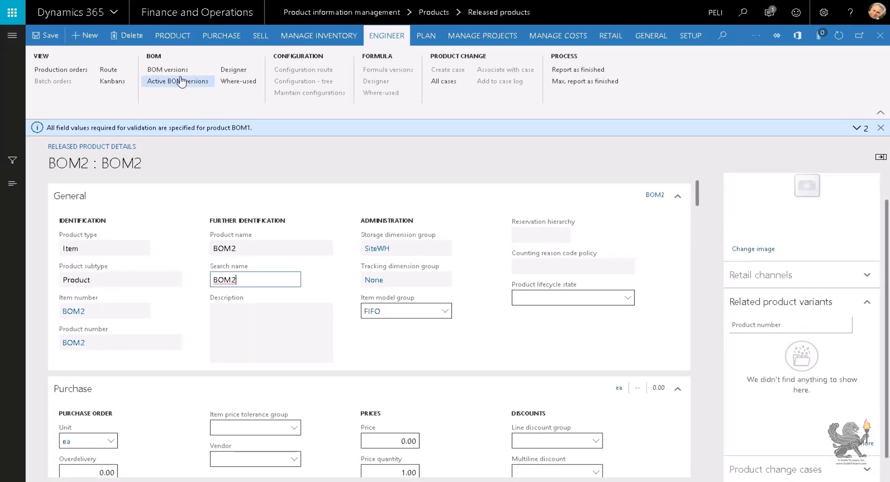
left_click(181, 79)
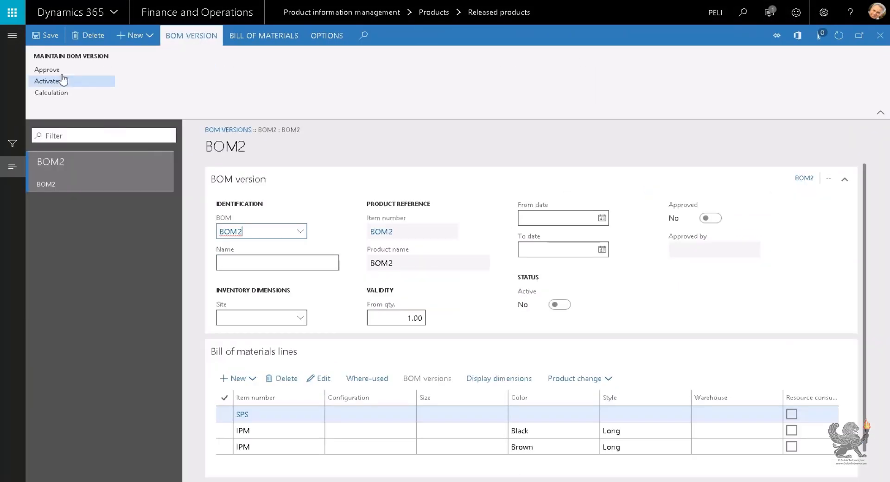
left_click(47, 69)
left_click(772, 465)
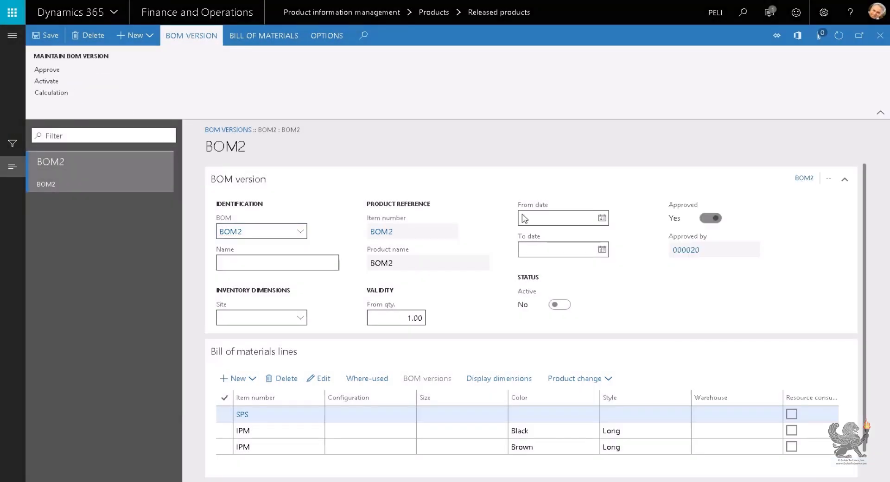